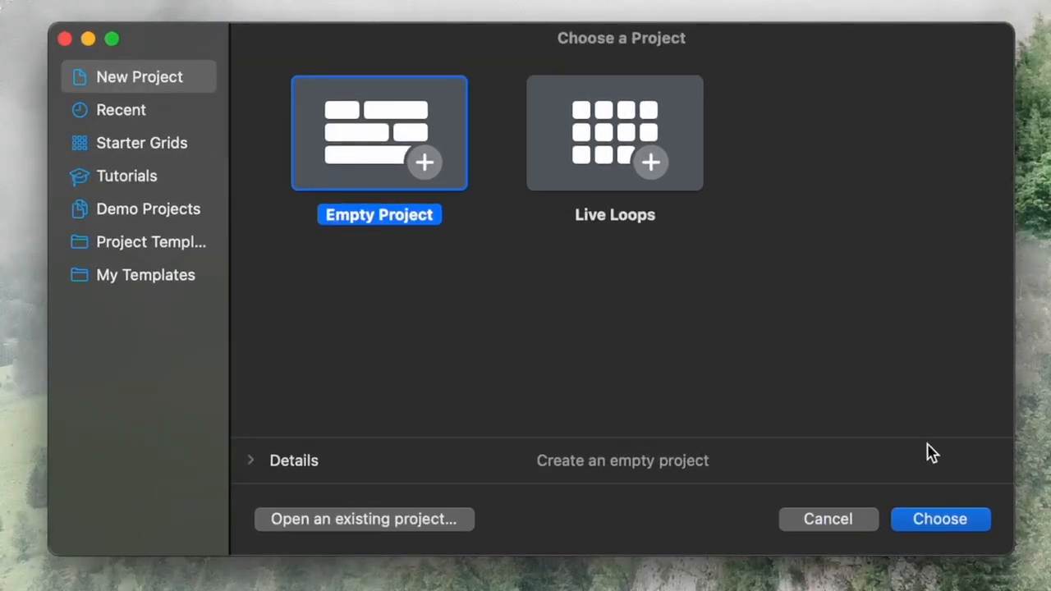
- Expand Empty Project's Details to show 120 tempo, C major, 4/4 and 44.1 kHz
click(250, 465)
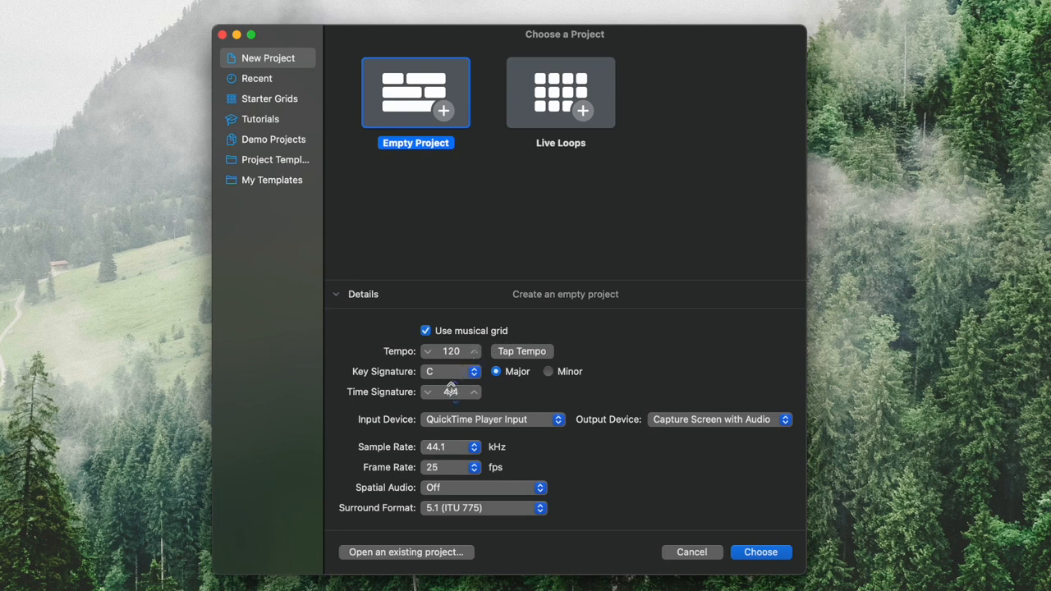
click(513, 421)
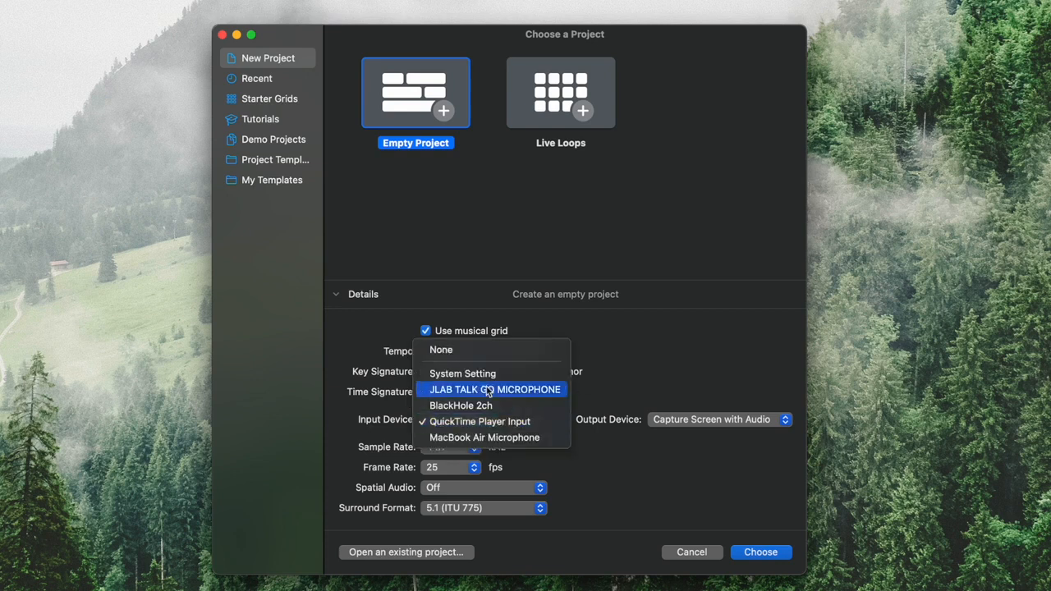
click(721, 426)
click(721, 424)
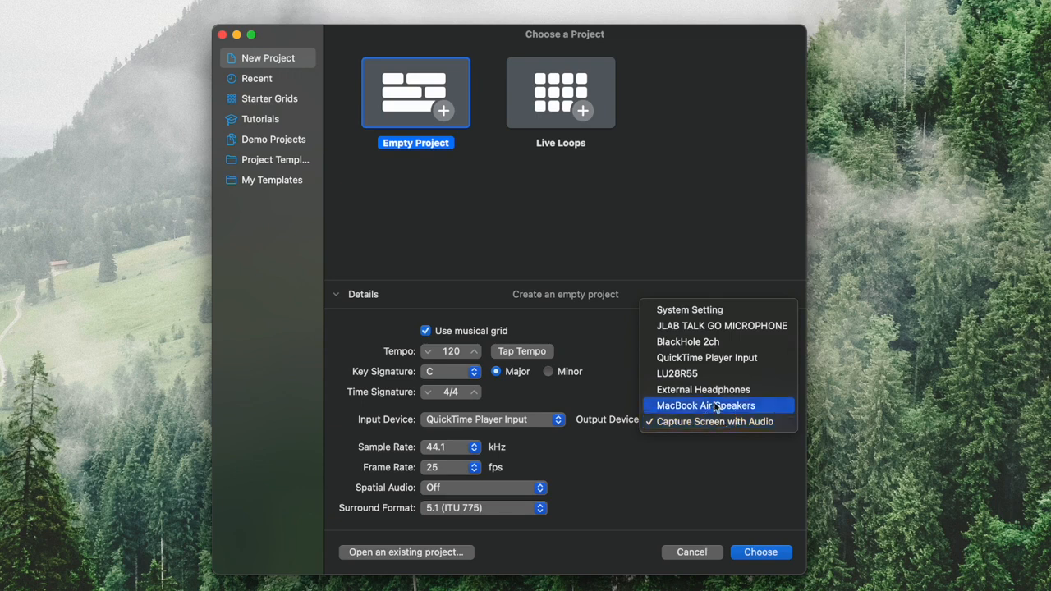
click(567, 425)
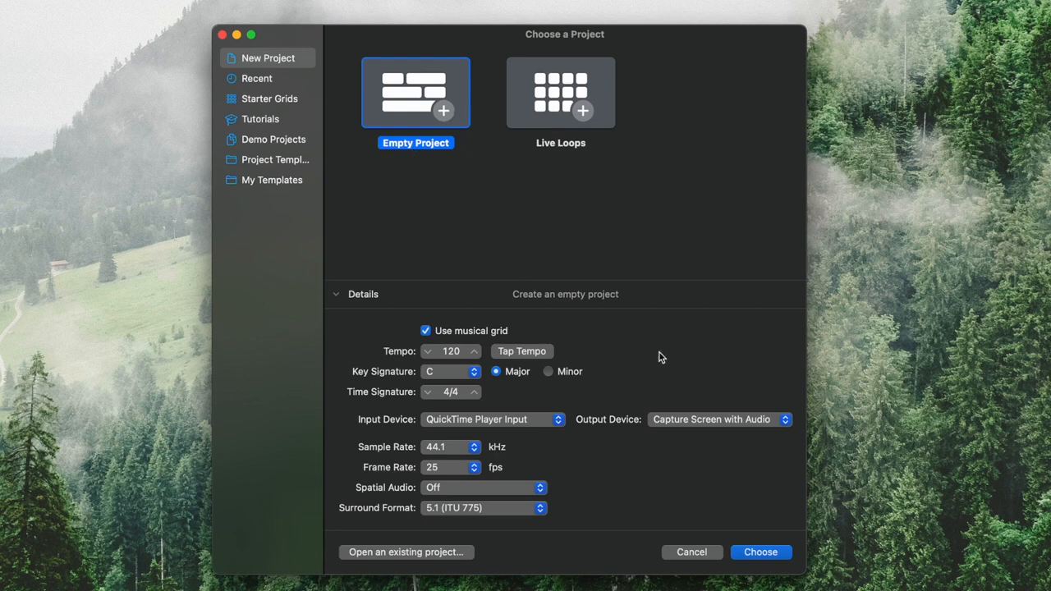
- Create the empty project with one Software Instrument track, Inst 1, on an Empty Channel Strip
click(757, 555)
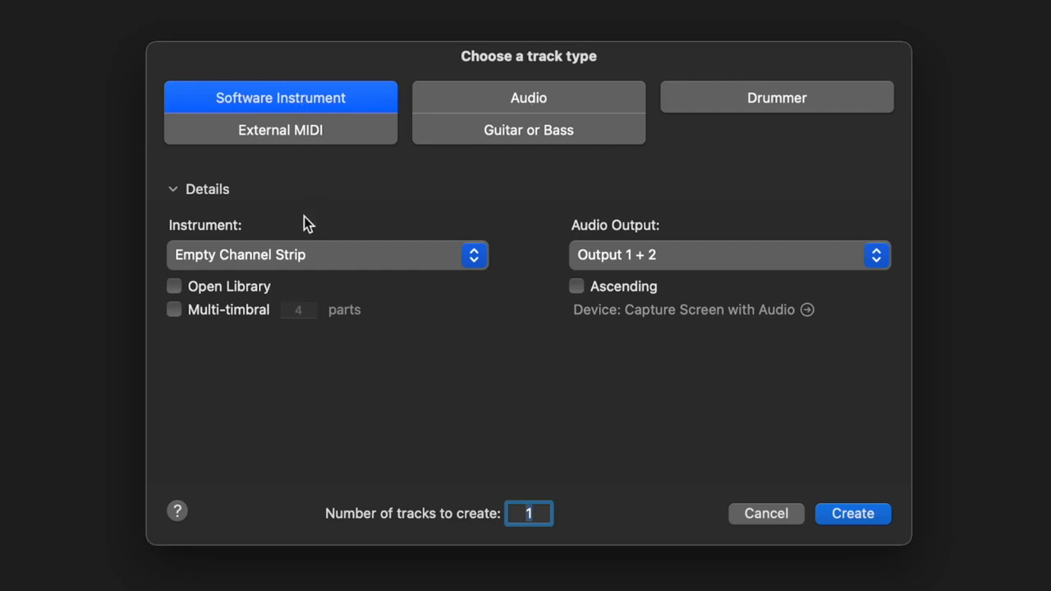
click(474, 258)
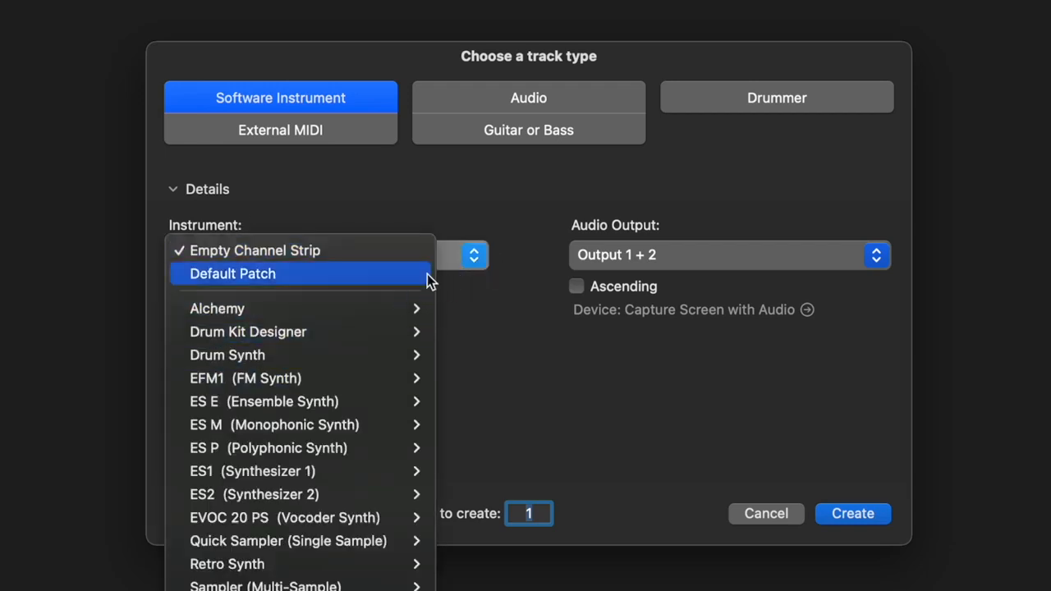
click(668, 460)
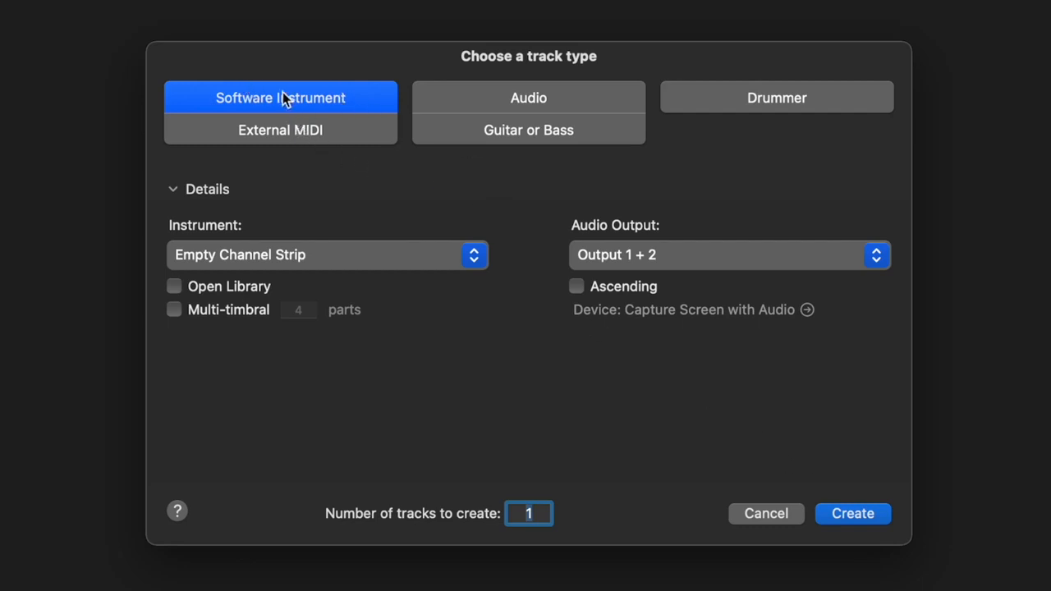
click(853, 516)
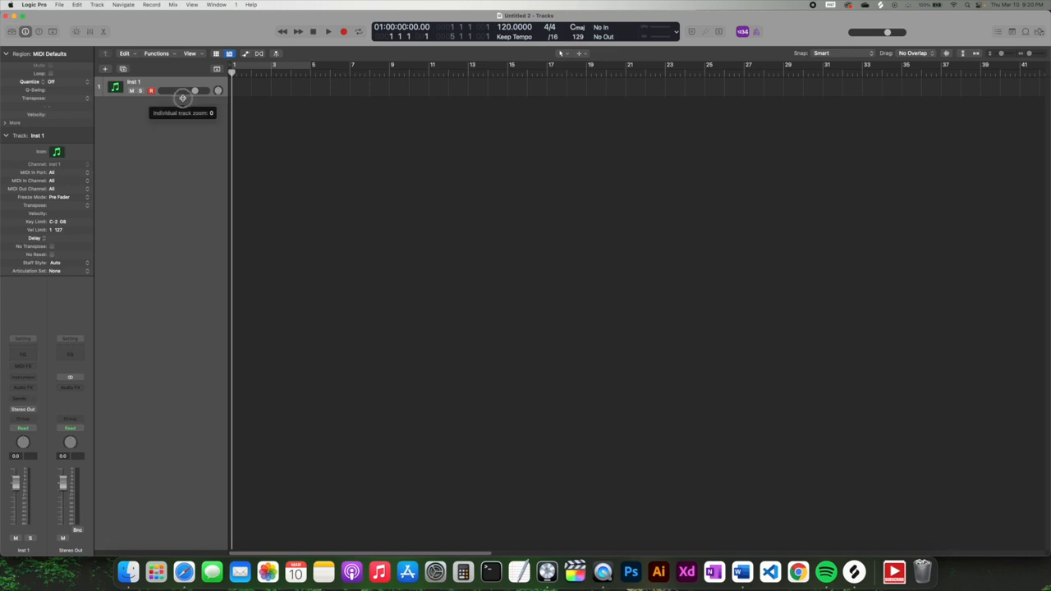
- Make the Inst 1 track taller, adjust the zoom, and reveal the editing toolbar below the control bar
drag(182, 96, 183, 122)
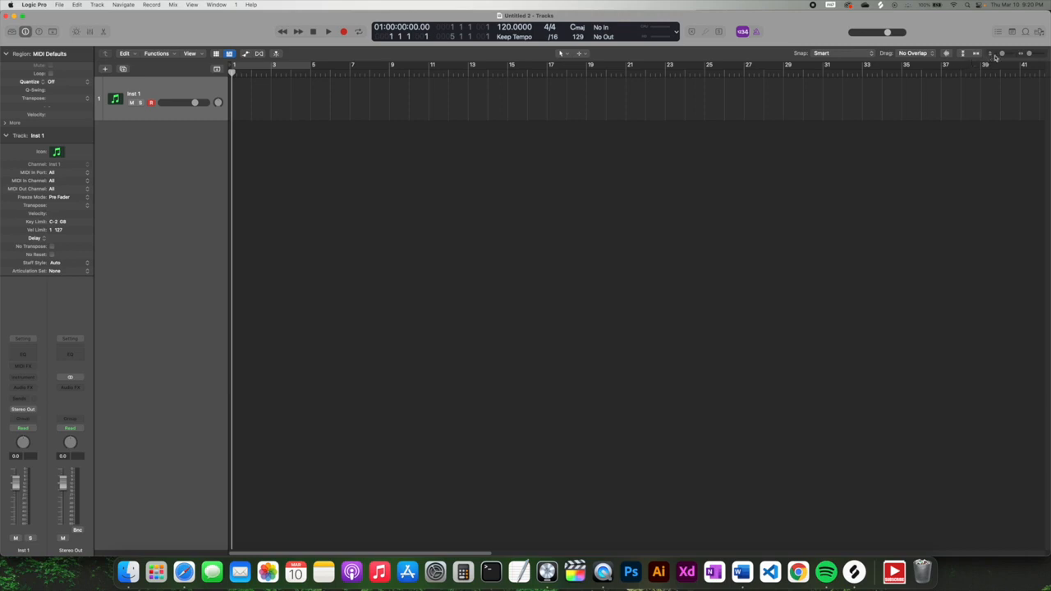
drag(997, 55, 1002, 54)
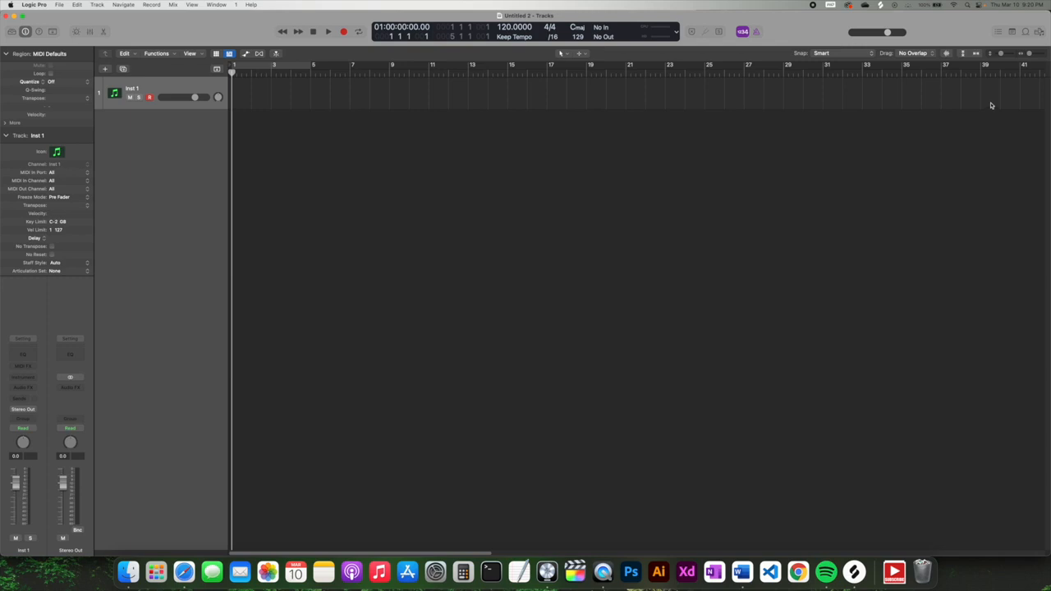
drag(1028, 55, 1027, 54)
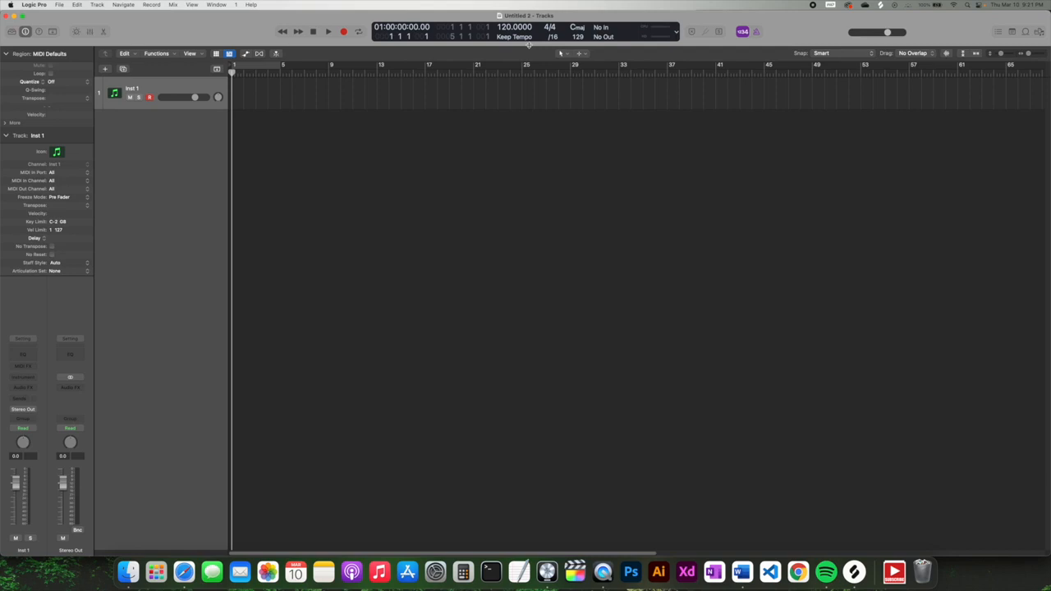
drag(529, 45, 529, 97)
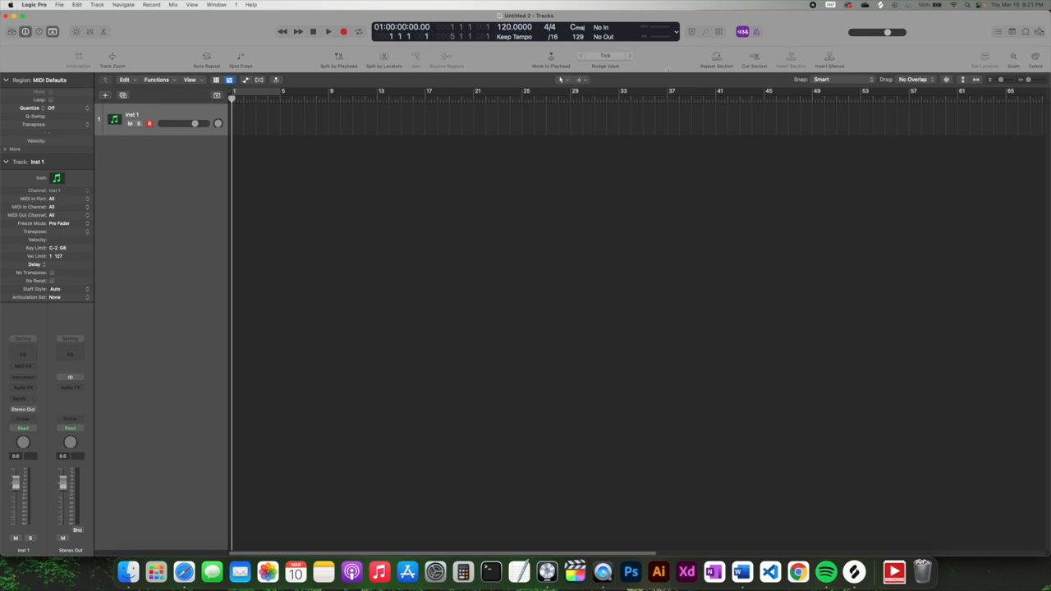
- Hide the editing toolbar with Control-Option-Command-T and show the sound Library for Inst 1
key(ctrl+alt+super+t)
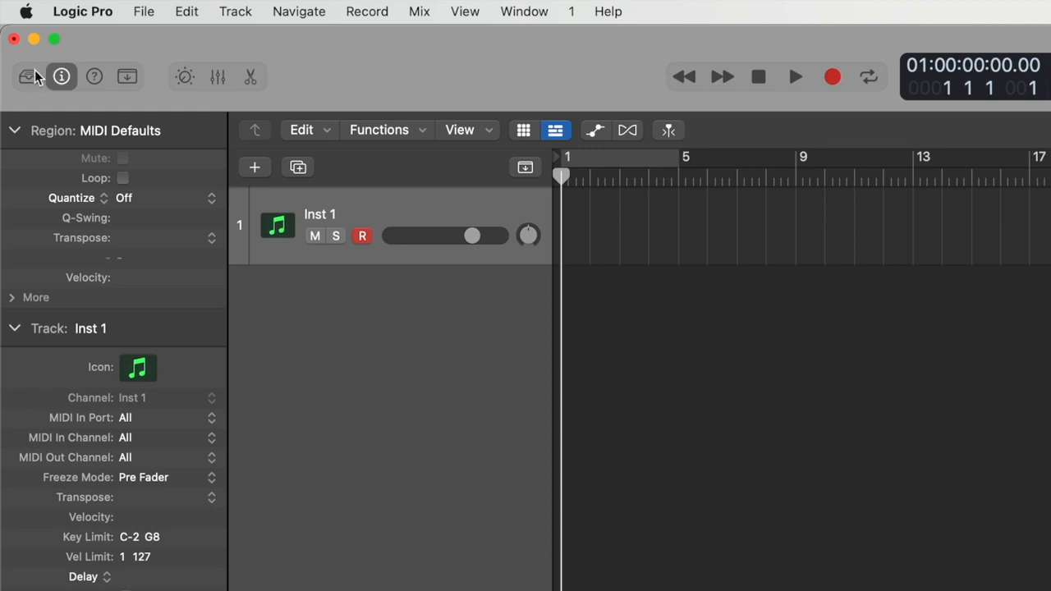
click(29, 77)
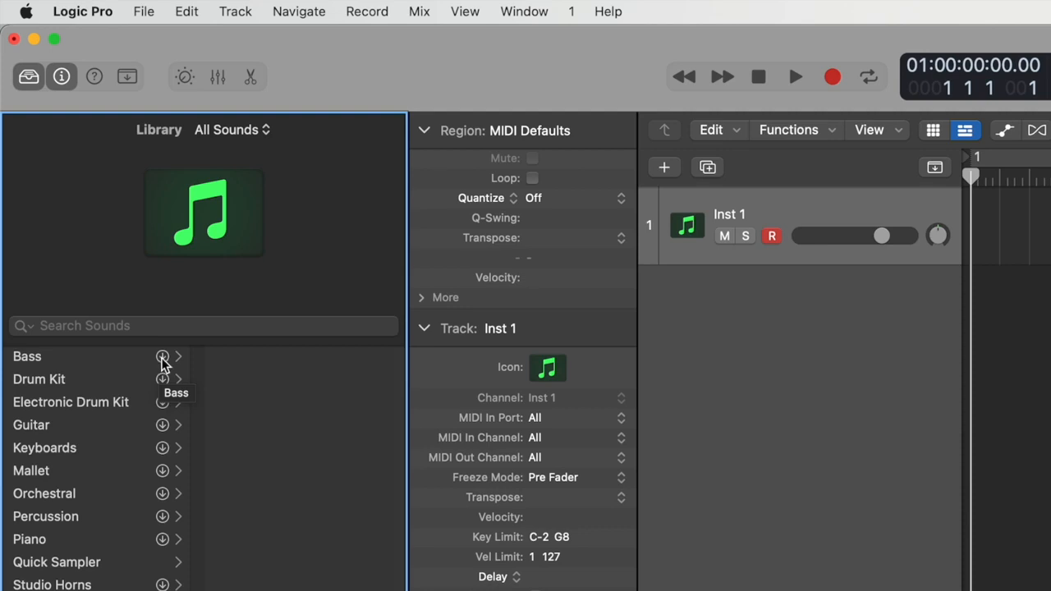
- Select the Bass category in the Library to list its patches
click(119, 359)
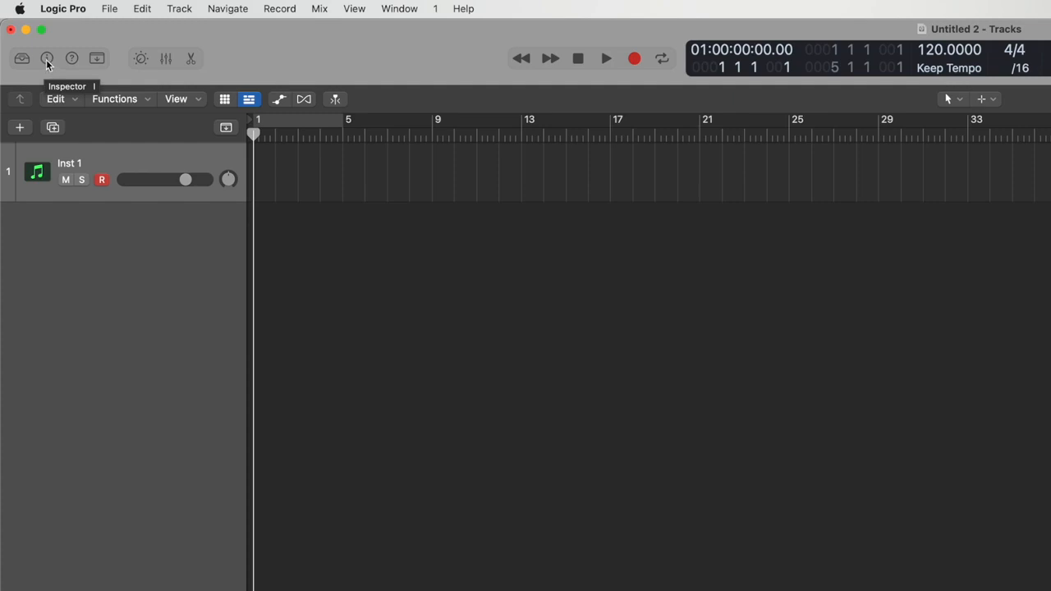
click(47, 59)
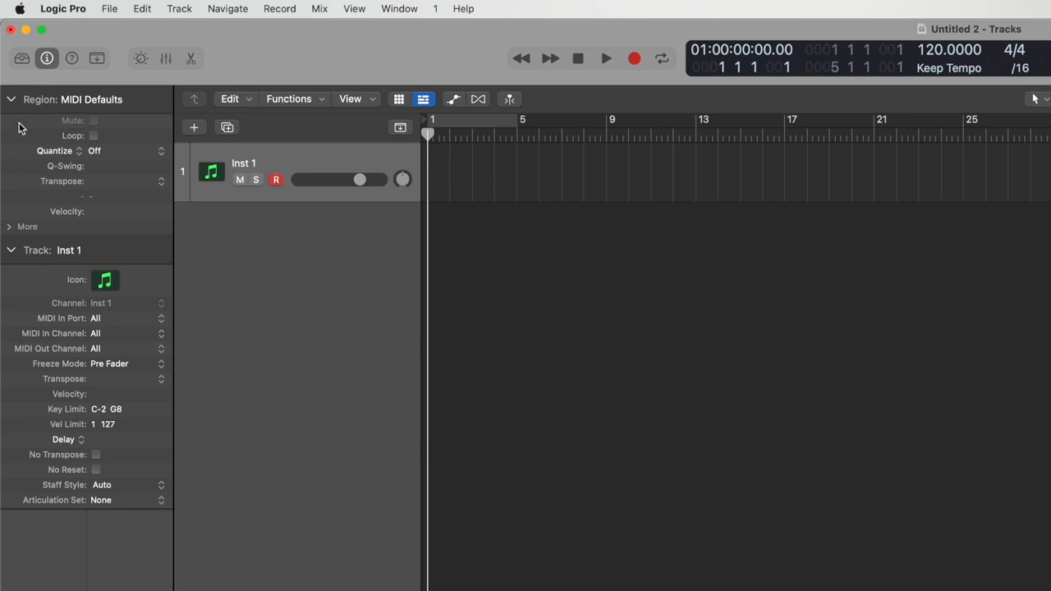
click(22, 59)
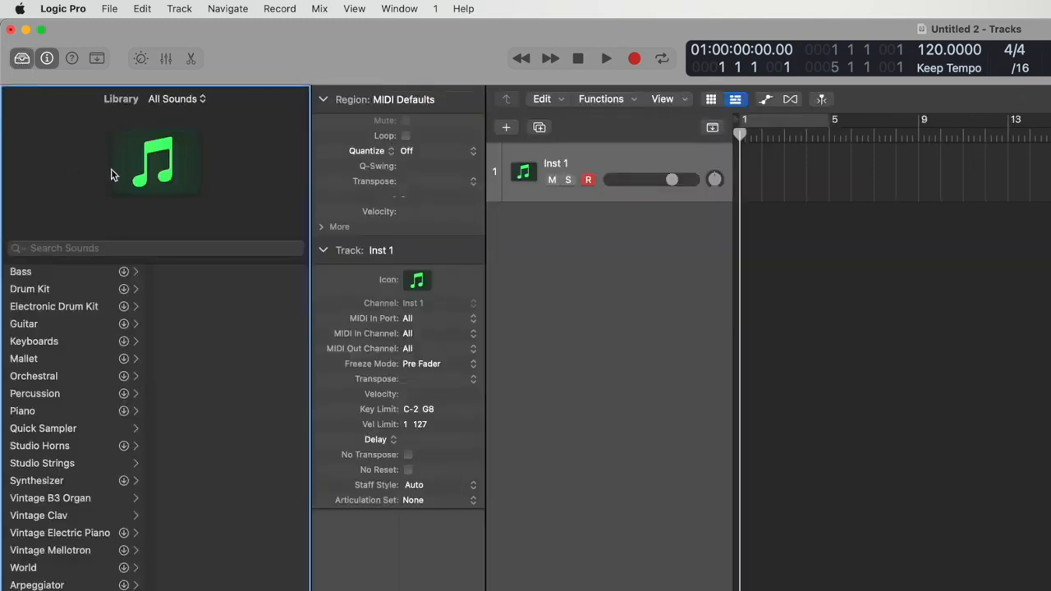
click(25, 63)
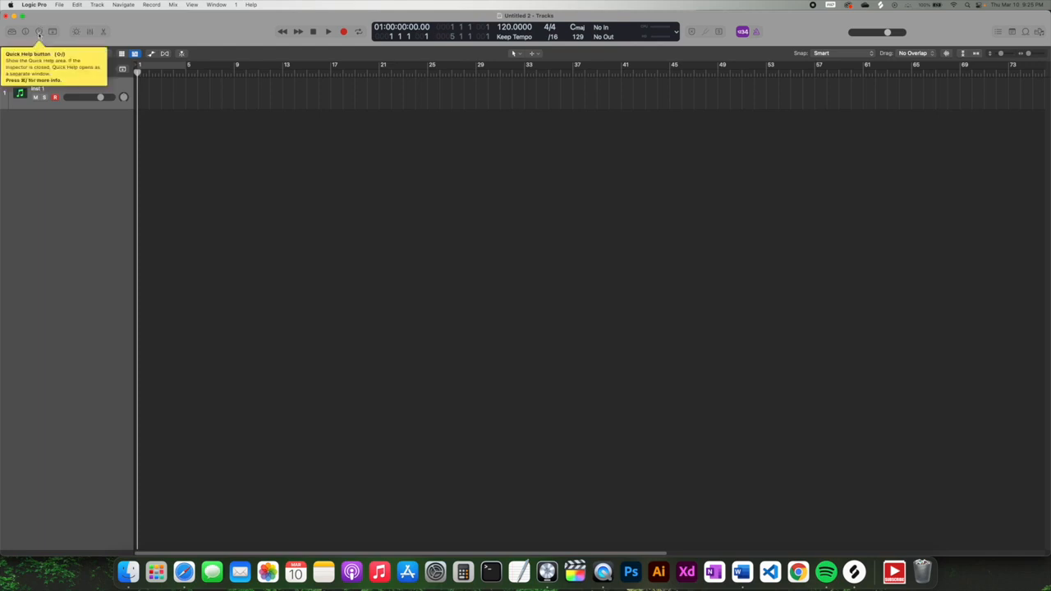
- Turn Quick Help on to view interface descriptions, then turn it off again
click(38, 31)
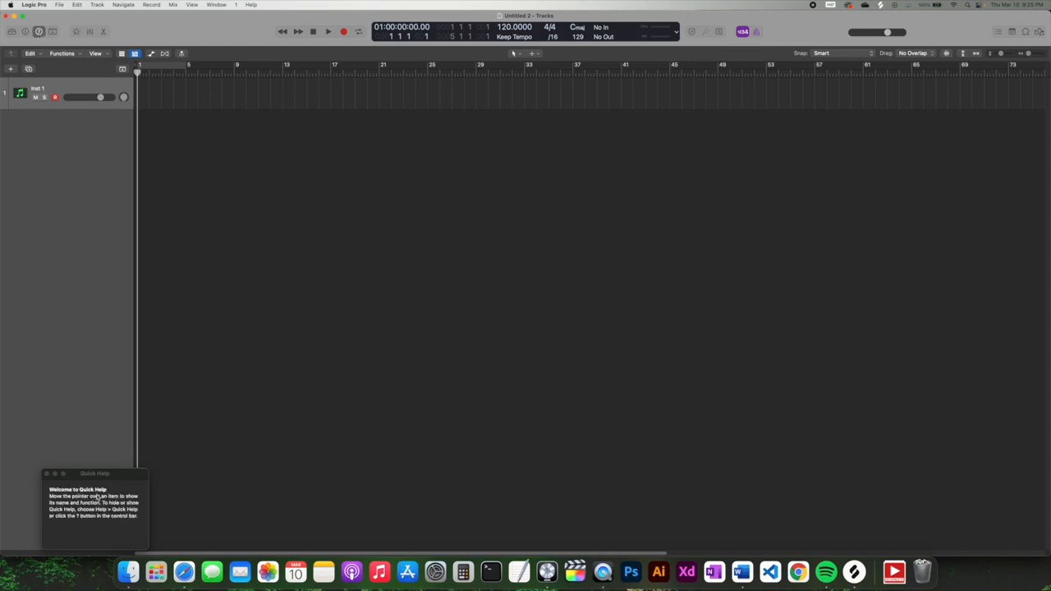
mouse_move(12, 104)
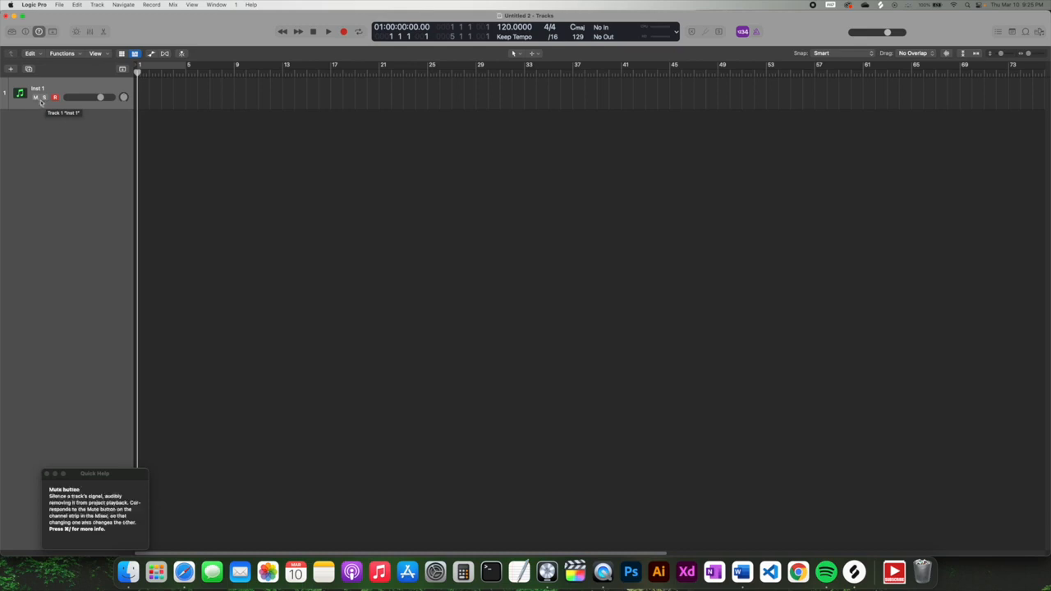
mouse_move(66, 99)
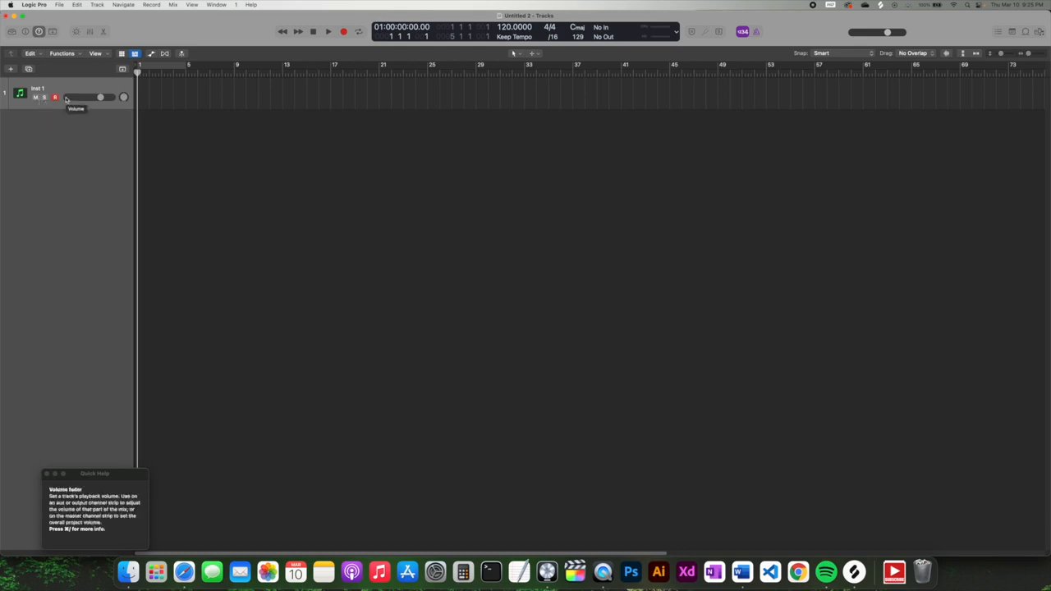
click(39, 32)
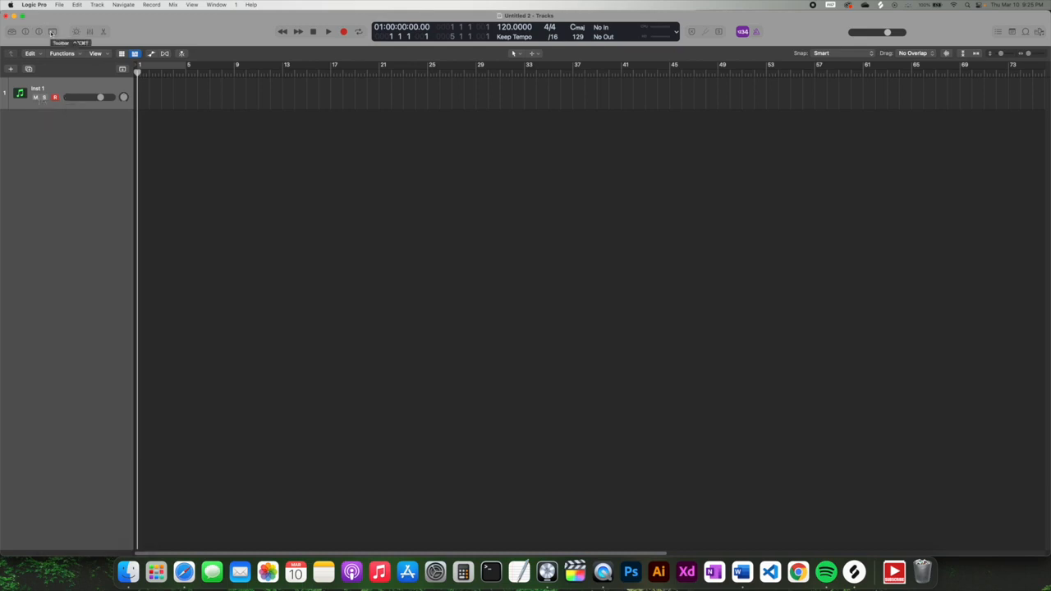
- Show and hide the editing toolbar, then bring up the Mixer
click(52, 32)
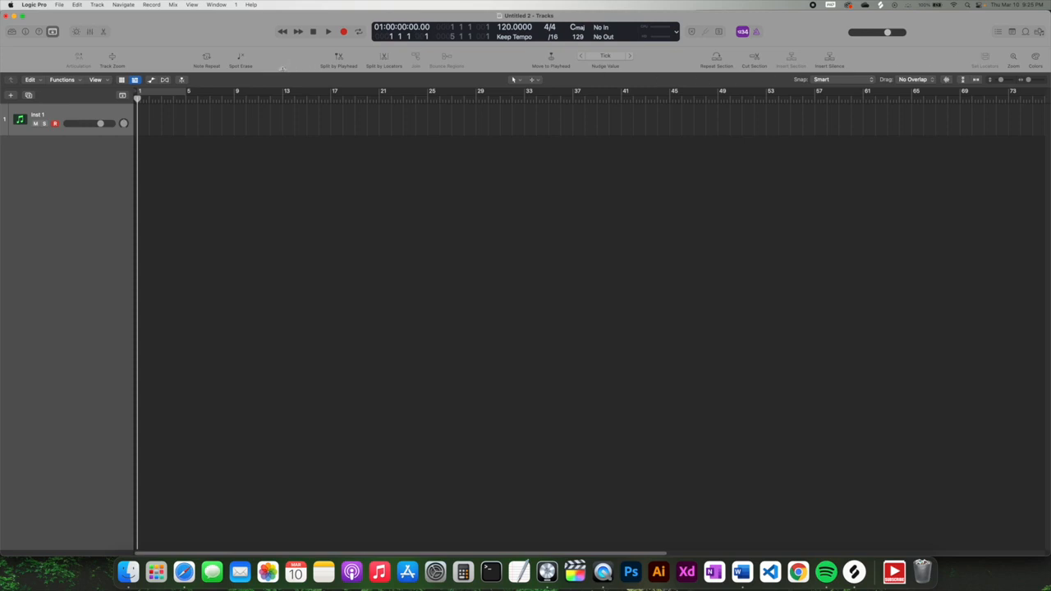
click(52, 32)
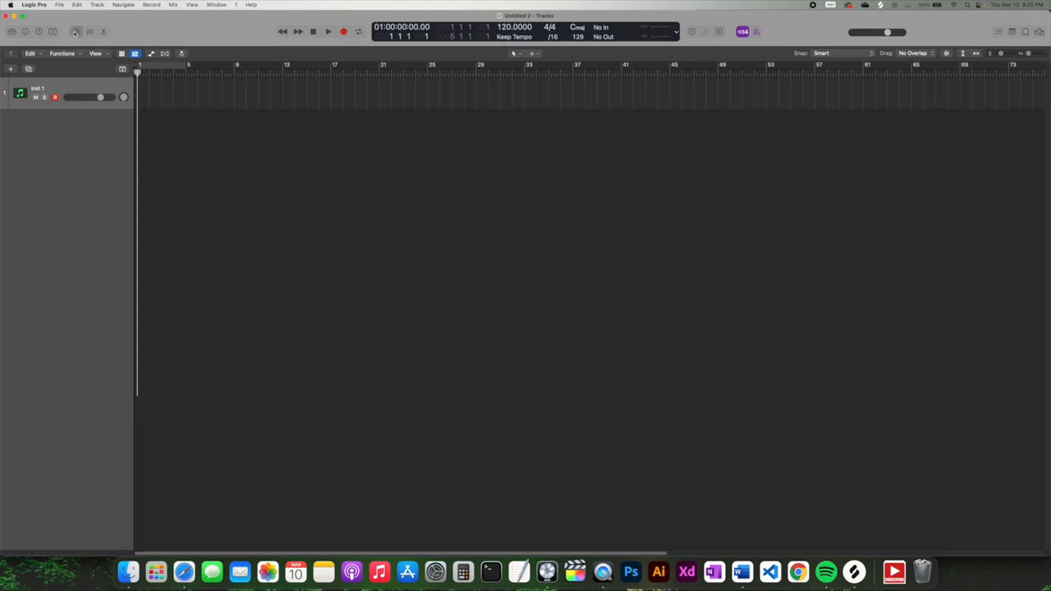
click(90, 31)
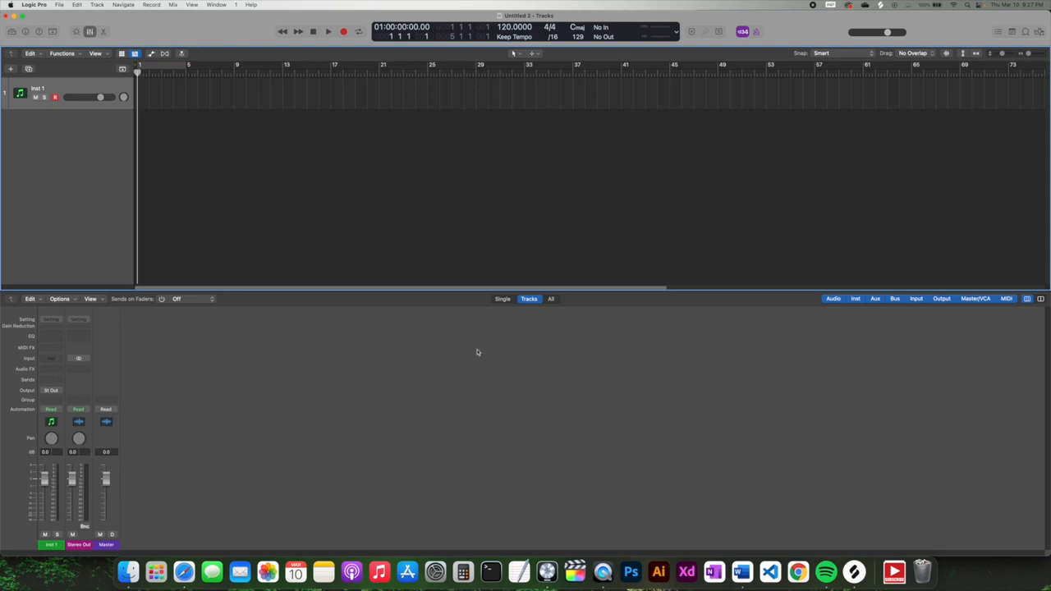
- Lower the divider so the tracks area is taller than the Mixer below it
drag(456, 290, 448, 446)
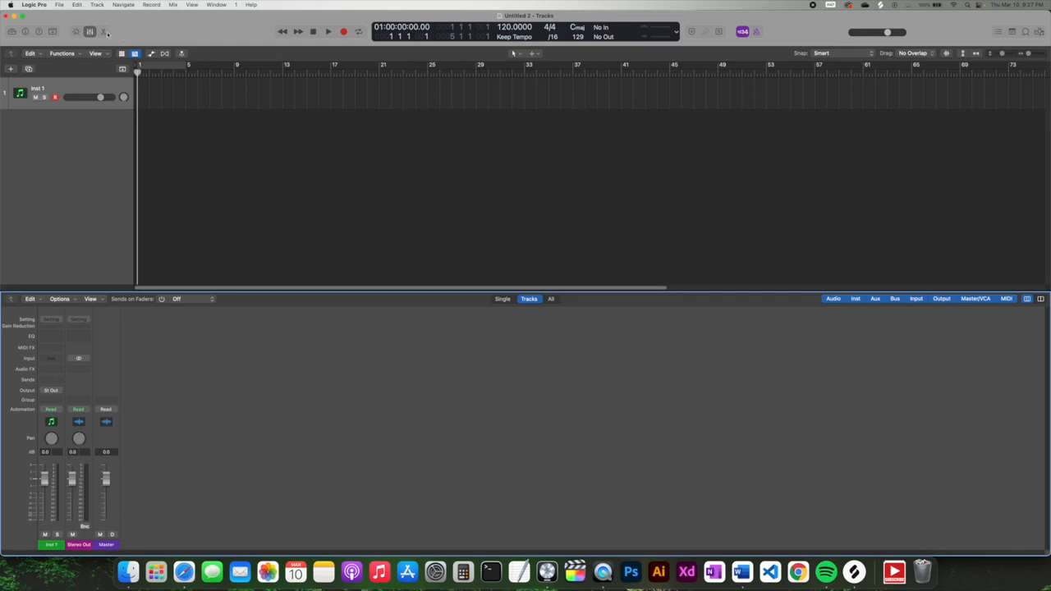
- Switch the lower pane from the Mixer to the Piano Roll editor
click(104, 31)
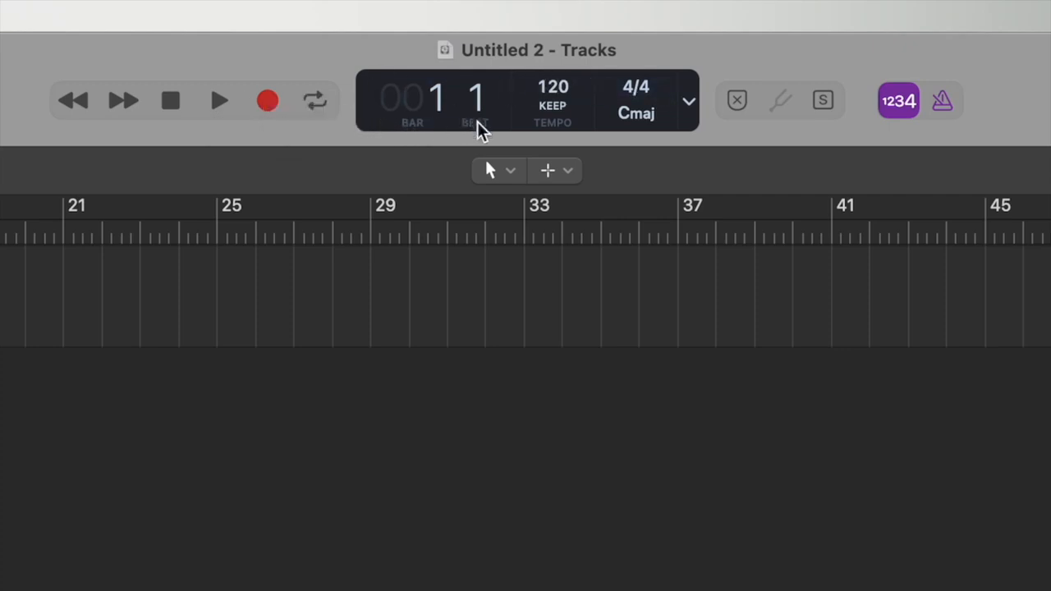
drag(4, 139, 91, 140)
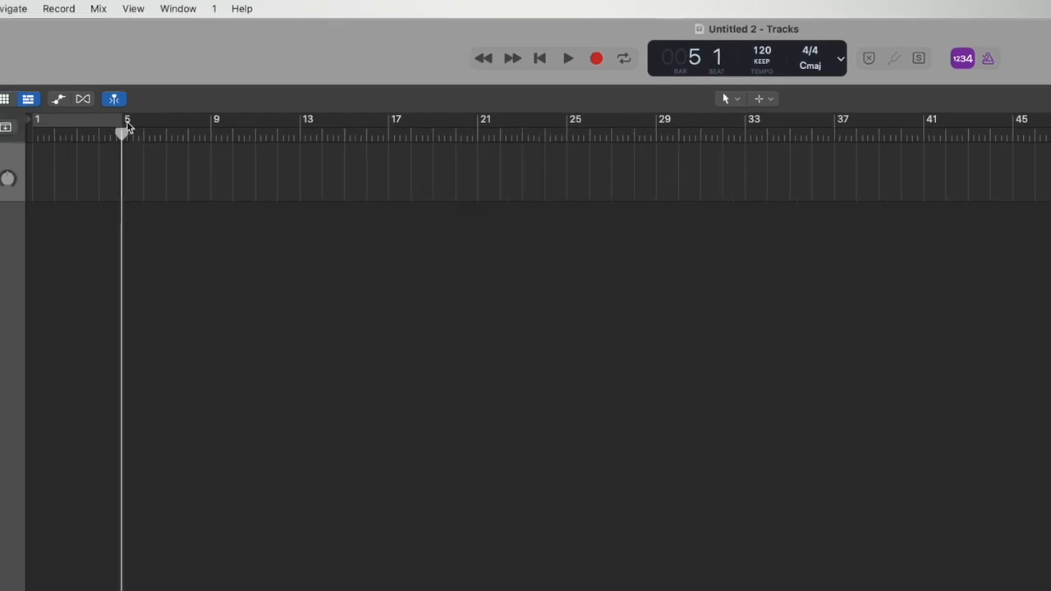
drag(124, 134, 211, 134)
click(313, 134)
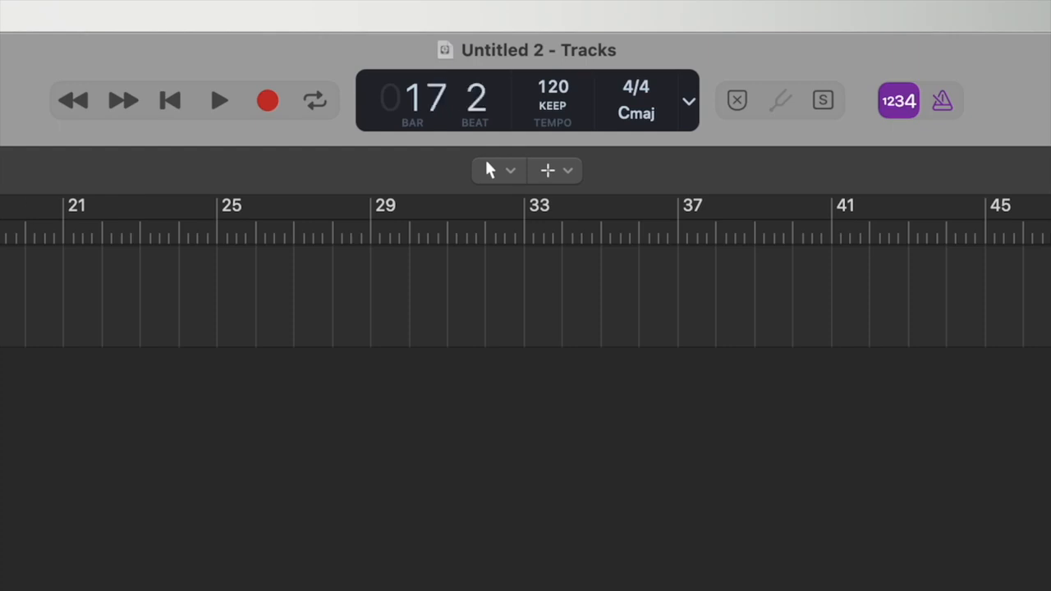
drag(0, 230, 0, 230)
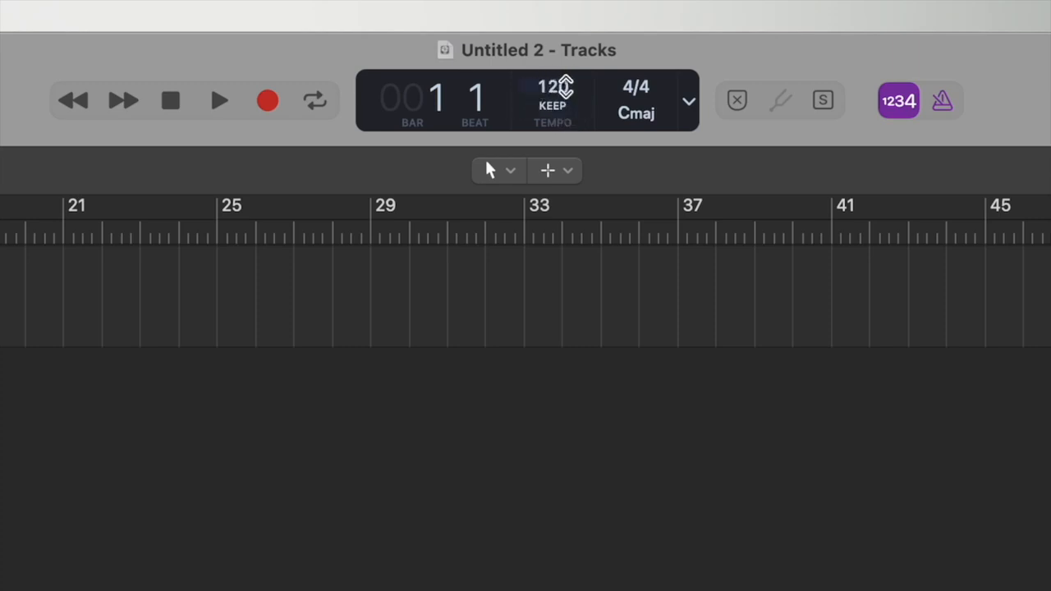
- Set the project tempo to 190 BPM with KEEP – Keep Project Tempo mode
drag(553, 86, 539, 253)
click(554, 106)
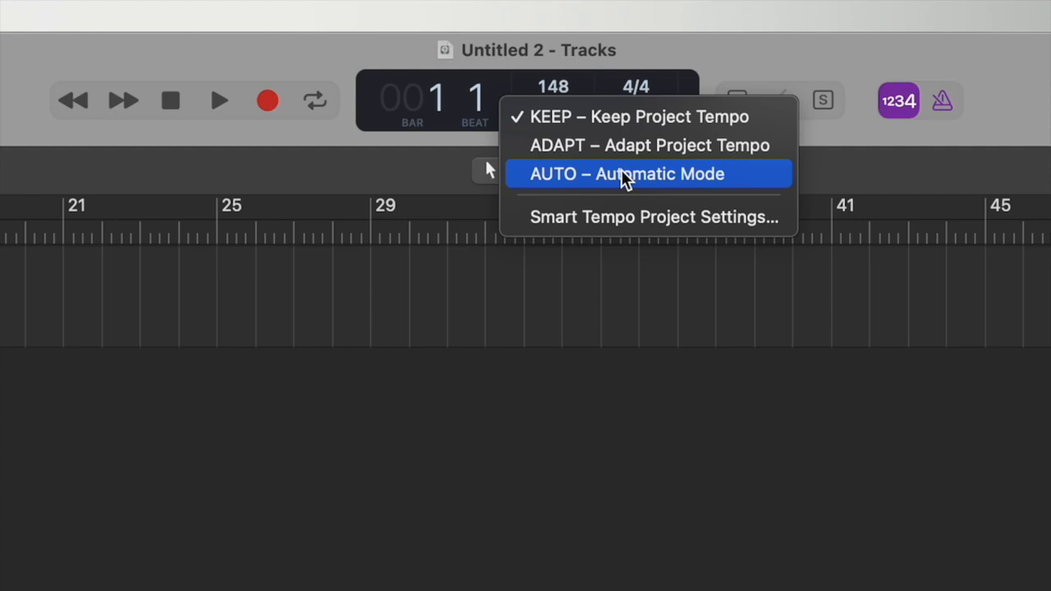
click(614, 121)
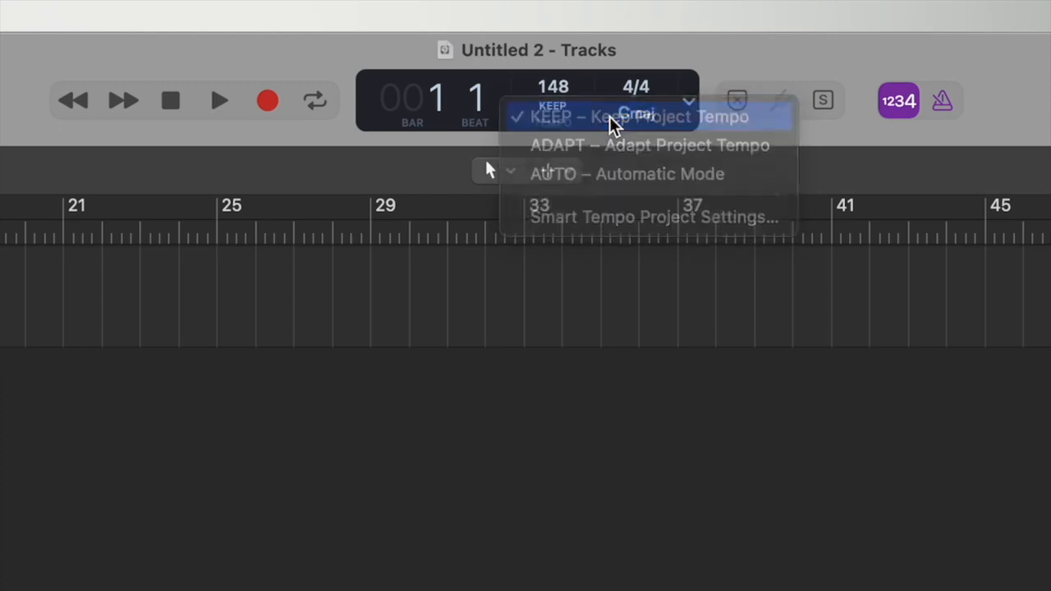
- Check the time signature and key menus, leaving 4/4 and C major unchanged
click(637, 89)
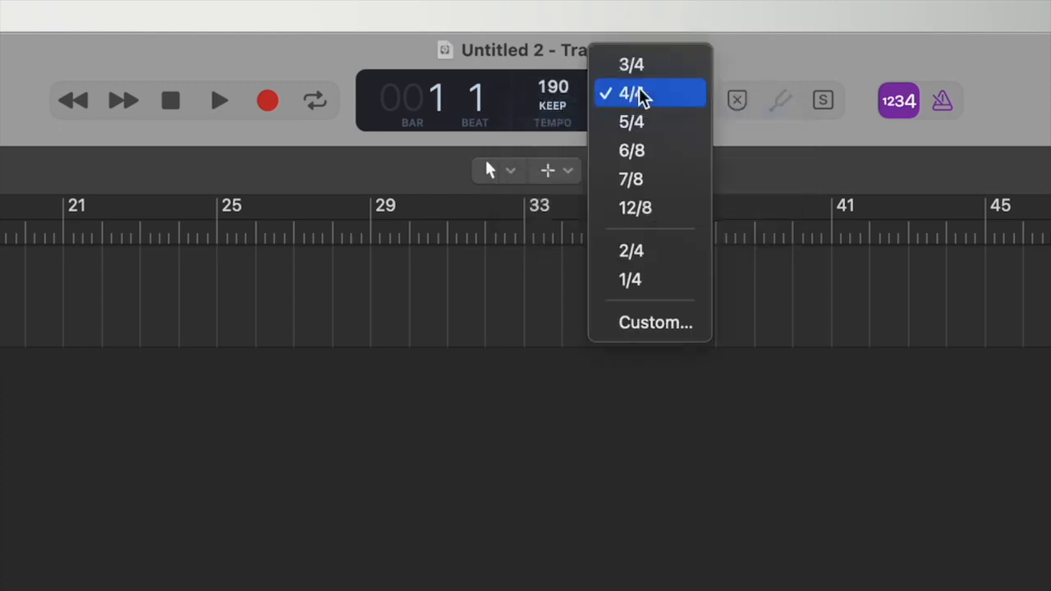
click(643, 119)
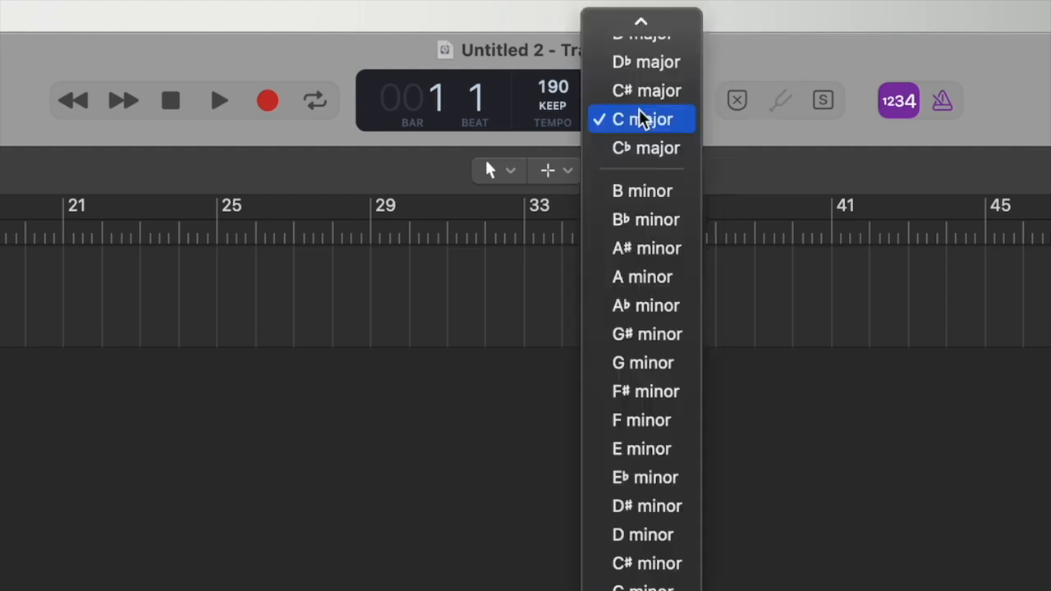
mouse_move(663, 12)
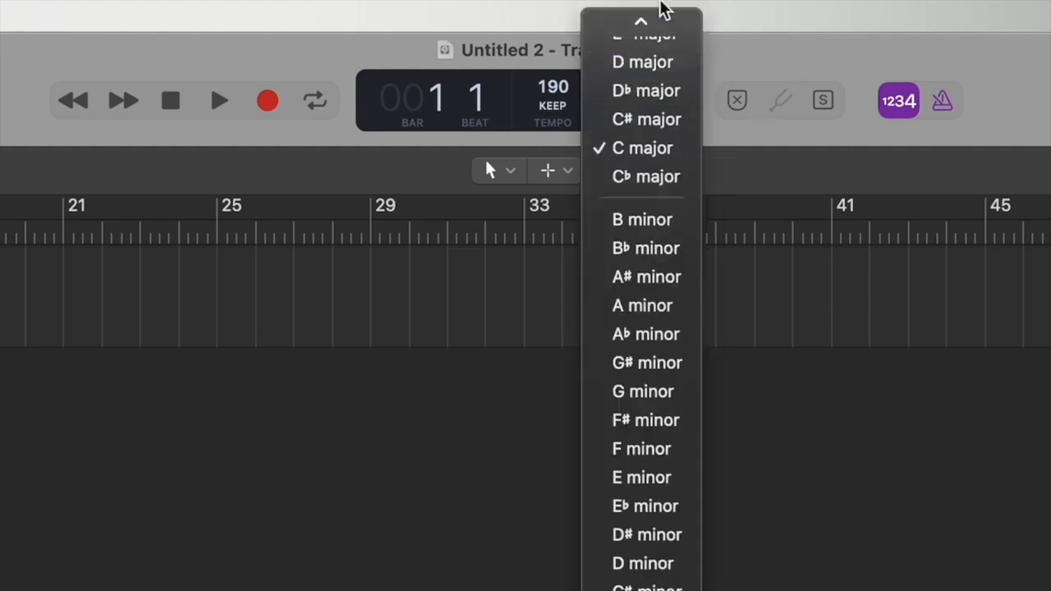
click(809, 266)
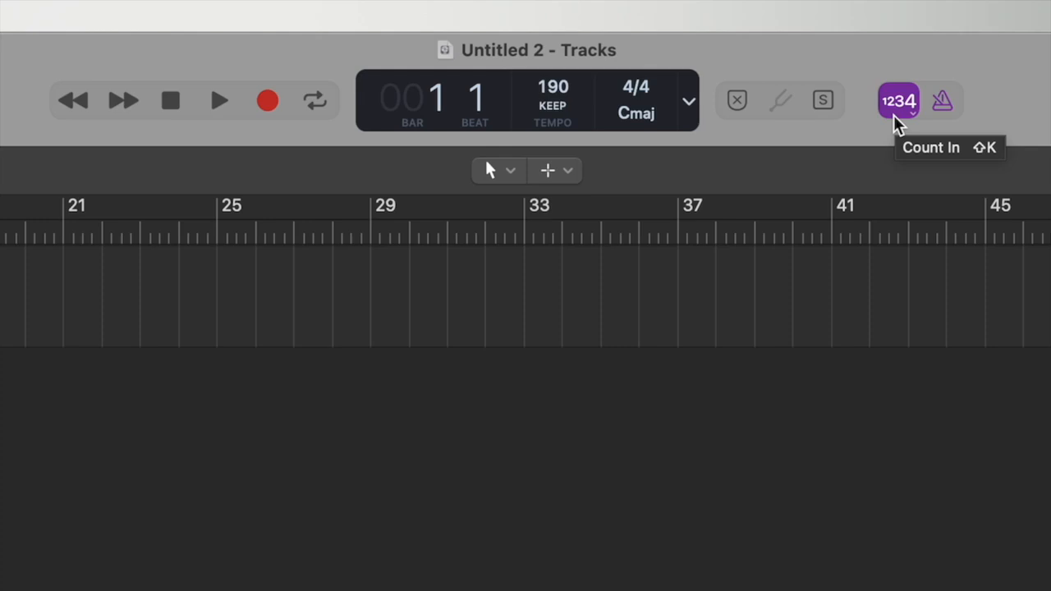
- Switch on the metronome click beside Count In
click(944, 114)
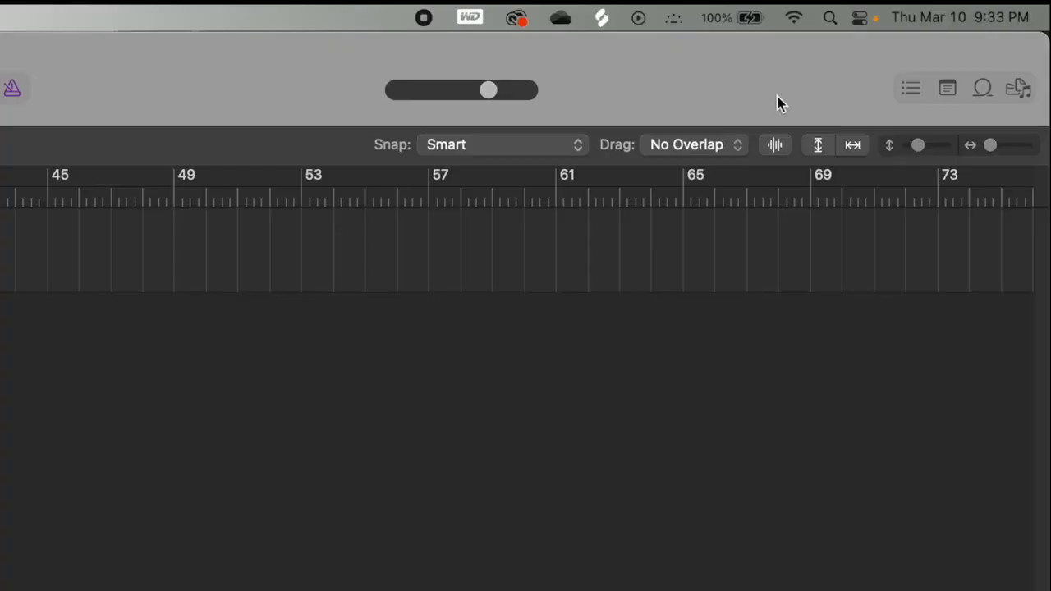
- Open the project Note Pad from the List Editors area of the control bar
click(905, 86)
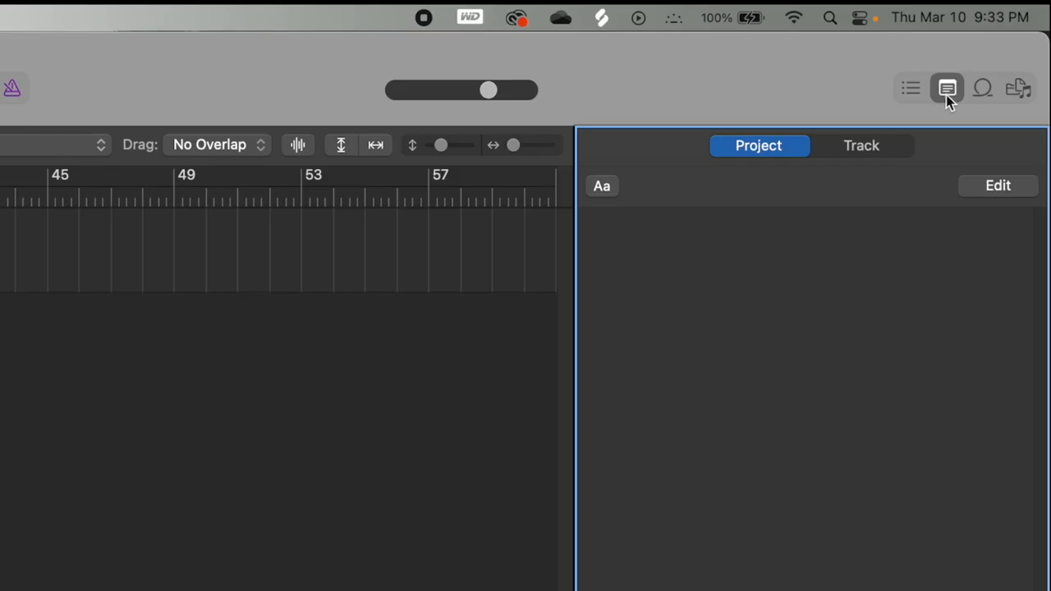
click(947, 94)
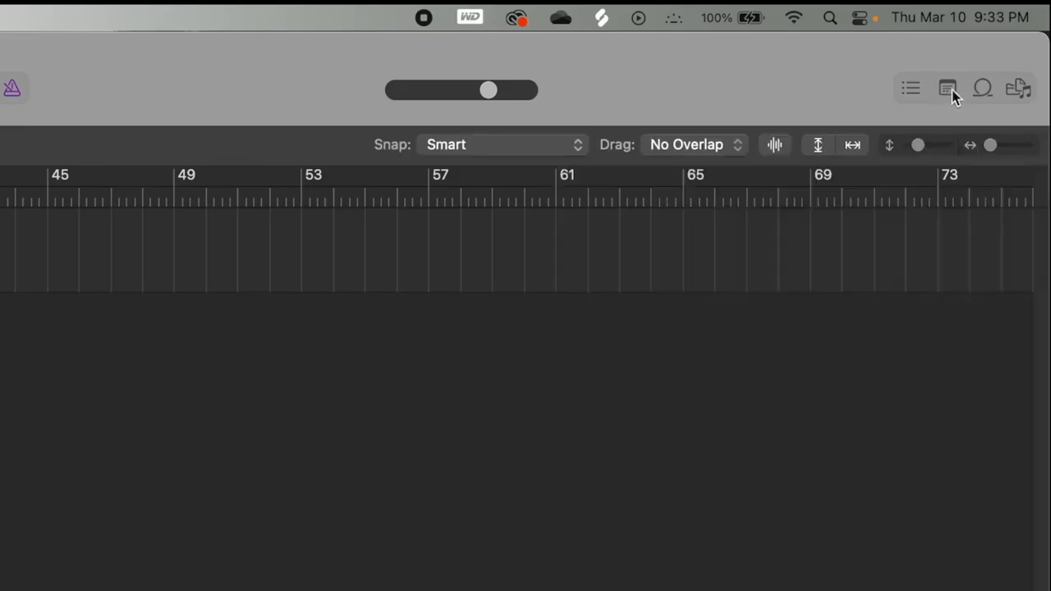
click(949, 90)
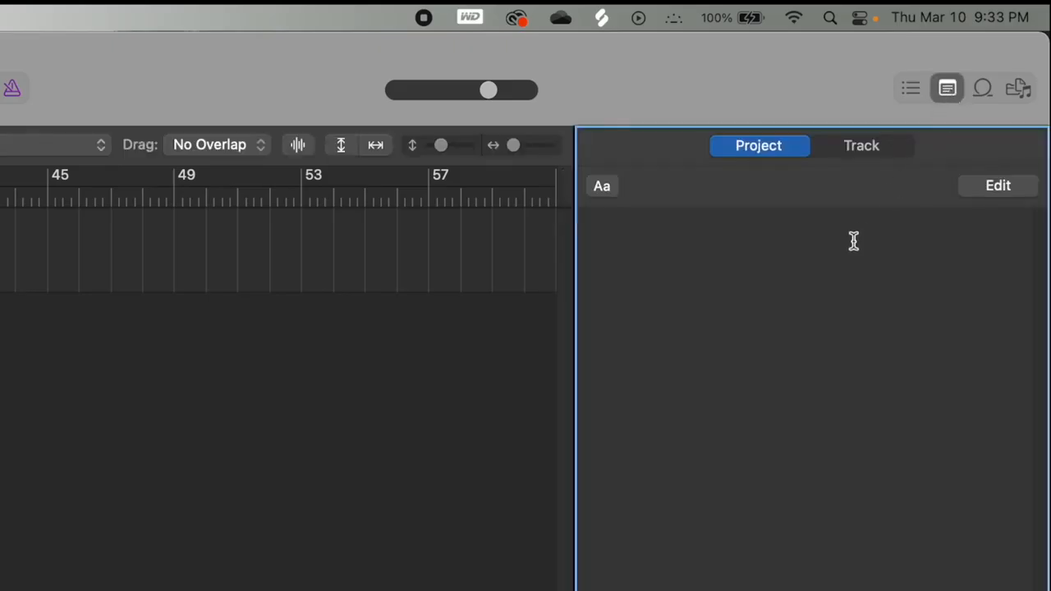
- Write 'Lyrics:', 'Roses are red violets are blue' and 'Subscribe to Decent Views' in the note pad, then close it
click(616, 240)
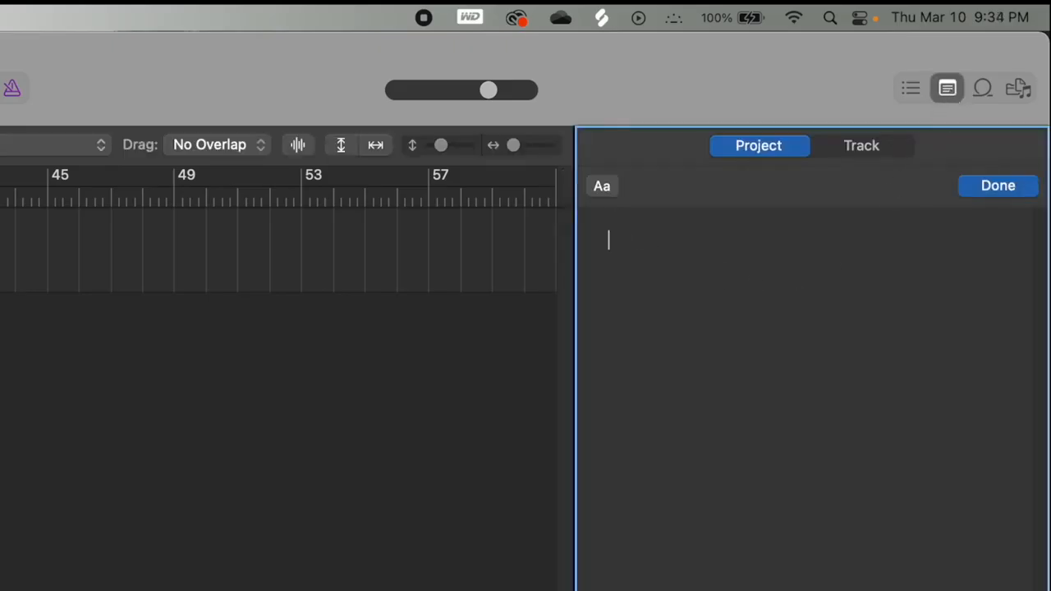
text(vhjvhjvhj)
key(BackSpace)
key(BackSpace)
key(BackSpace)
key(BackSpace)
key(BackSpace)
key(BackSpace)
key(BackSpace)
key(BackSpace)
key(BackSpace)
text(Lyrics:)
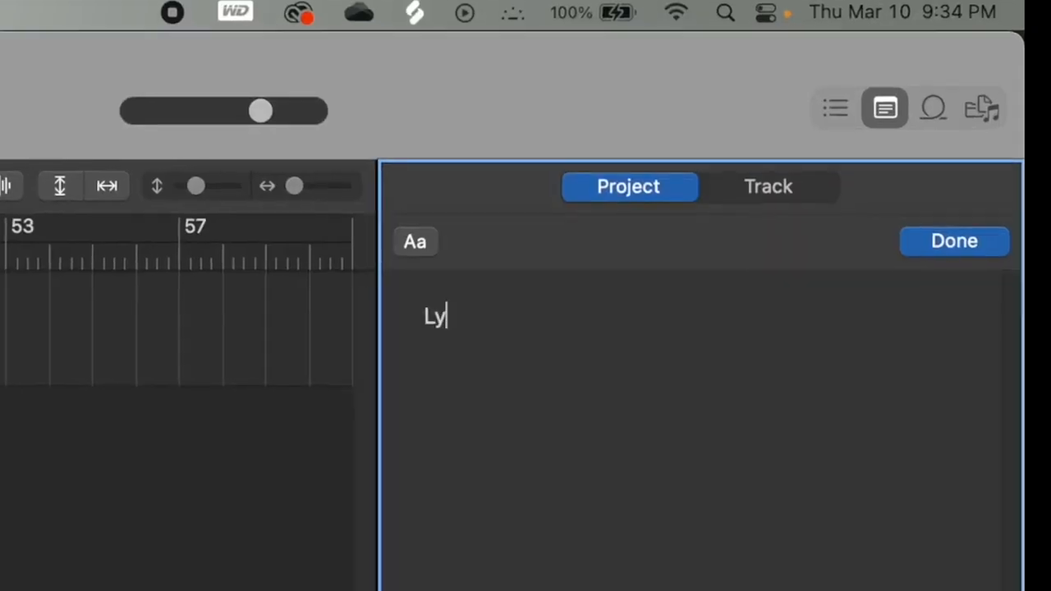
key(Return)
key(Return)
text(Roses are red )
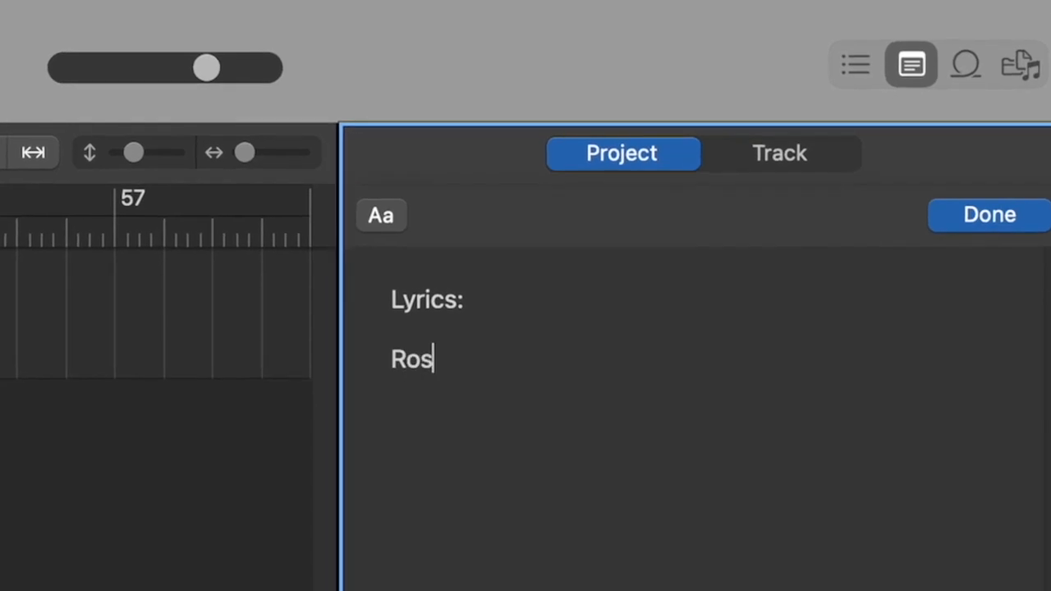
text(violets are blue)
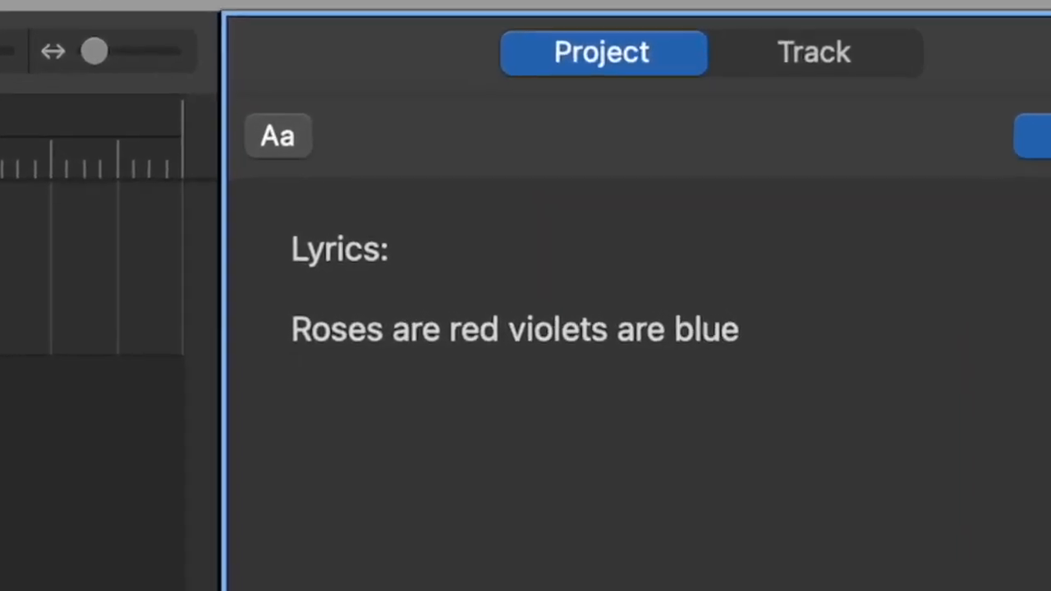
key(Return)
text(Subscribe to Decent V)
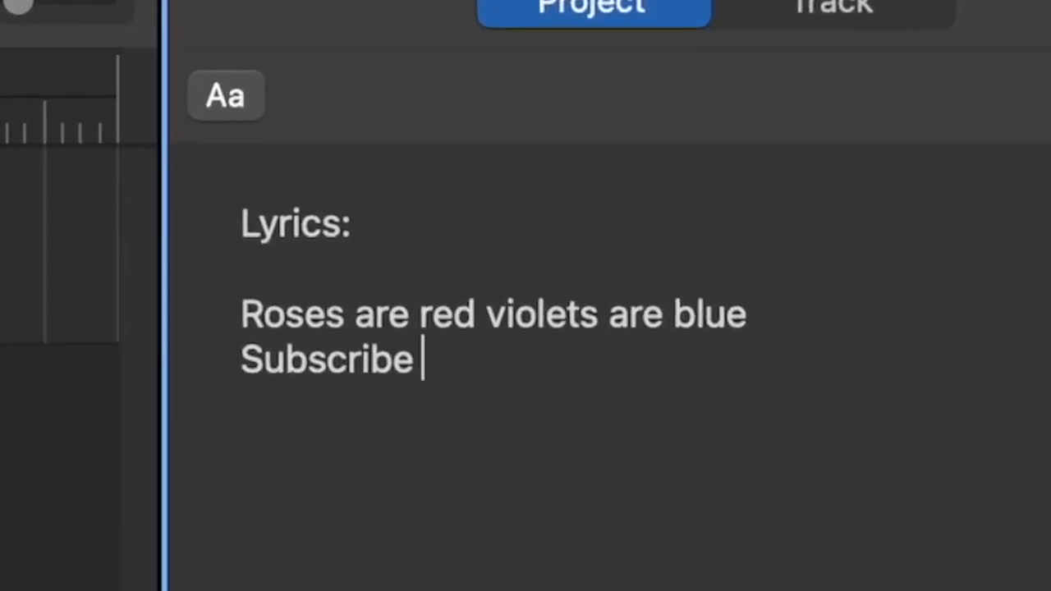
text(iews)
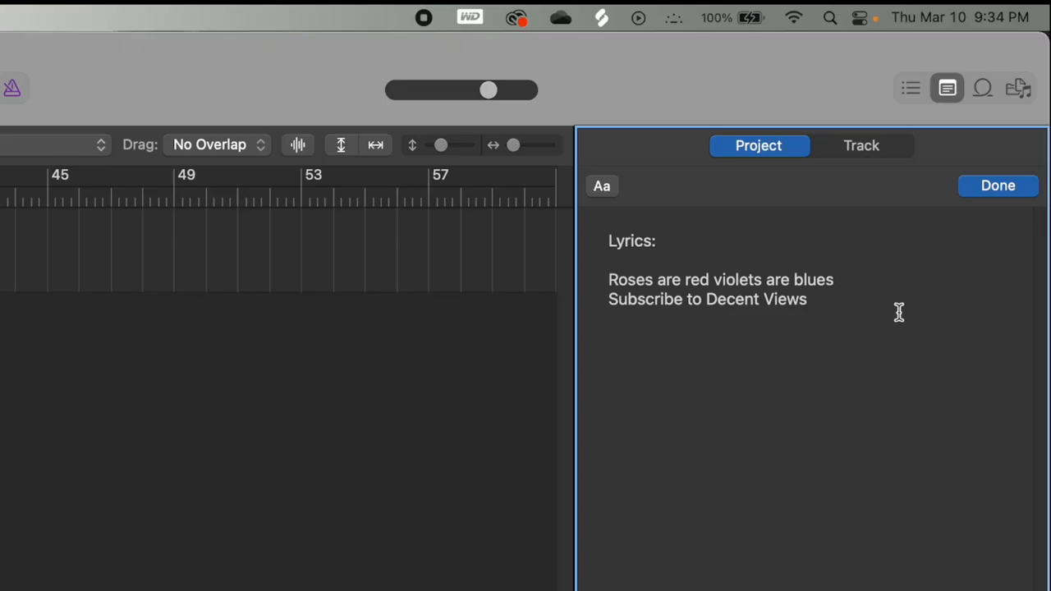
click(986, 190)
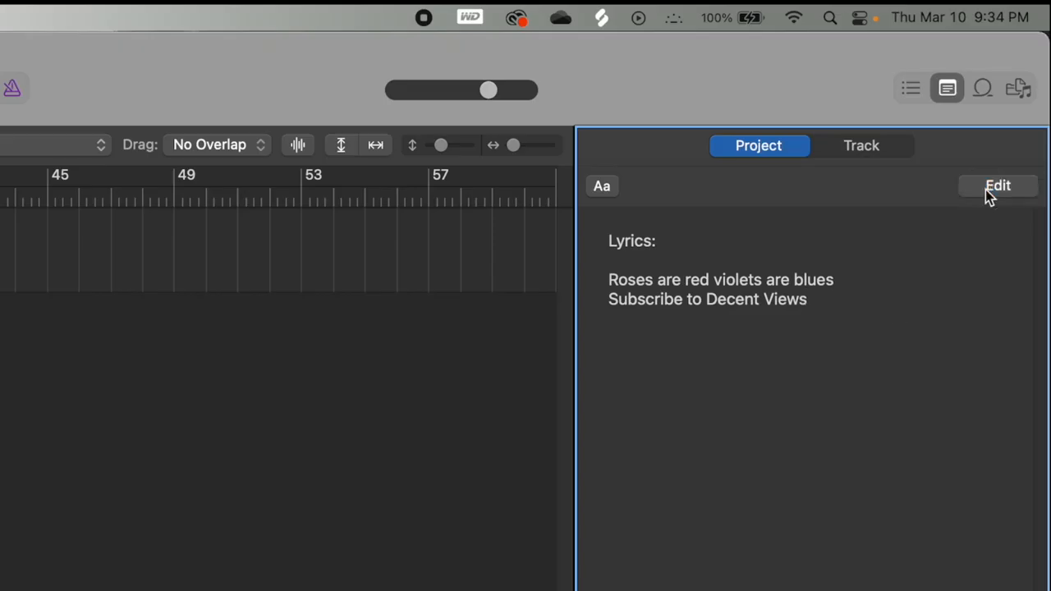
click(947, 87)
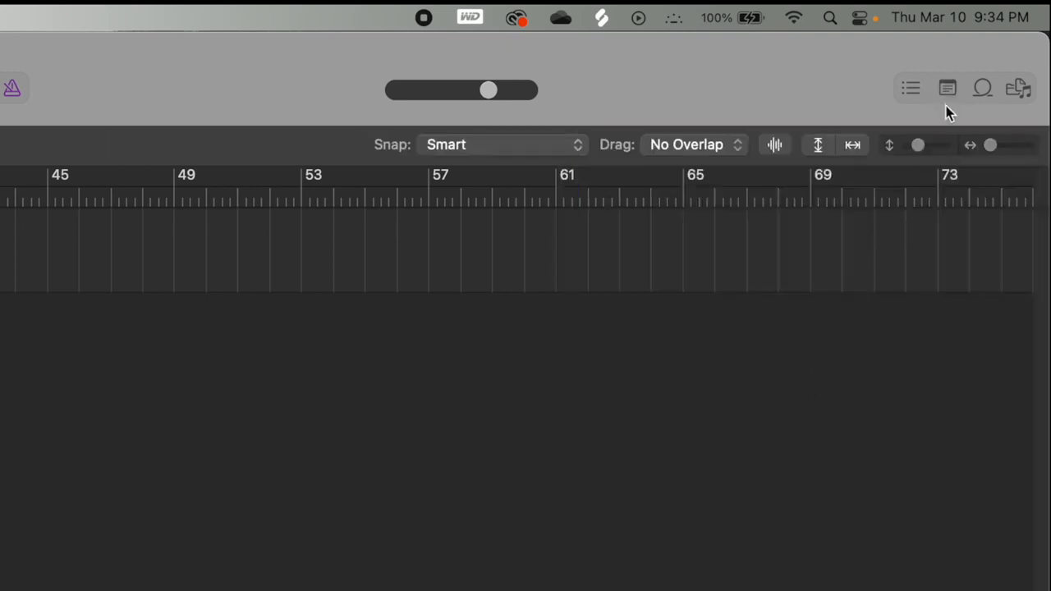
click(947, 87)
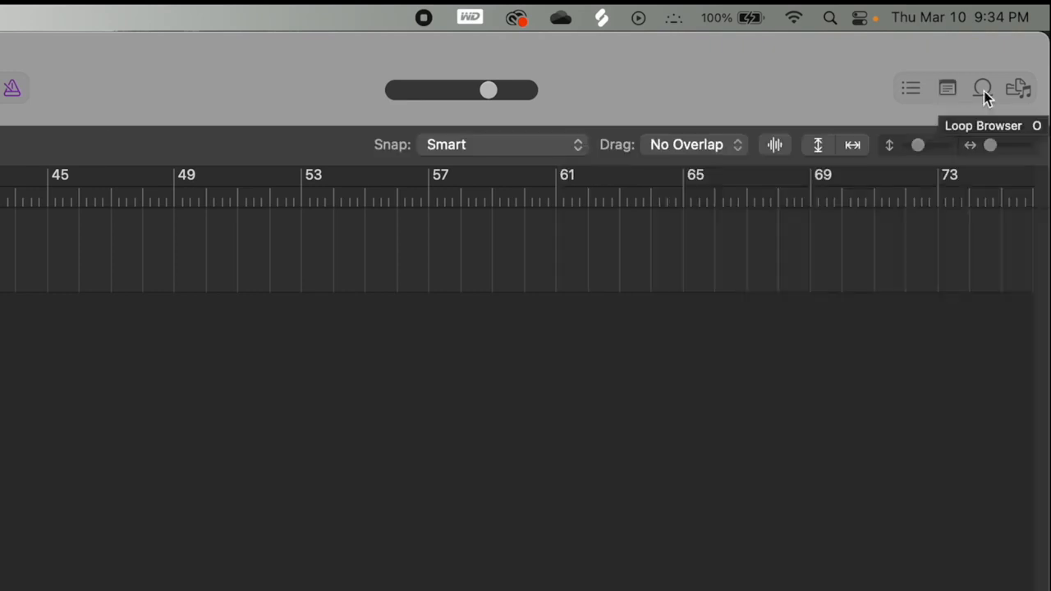
click(984, 91)
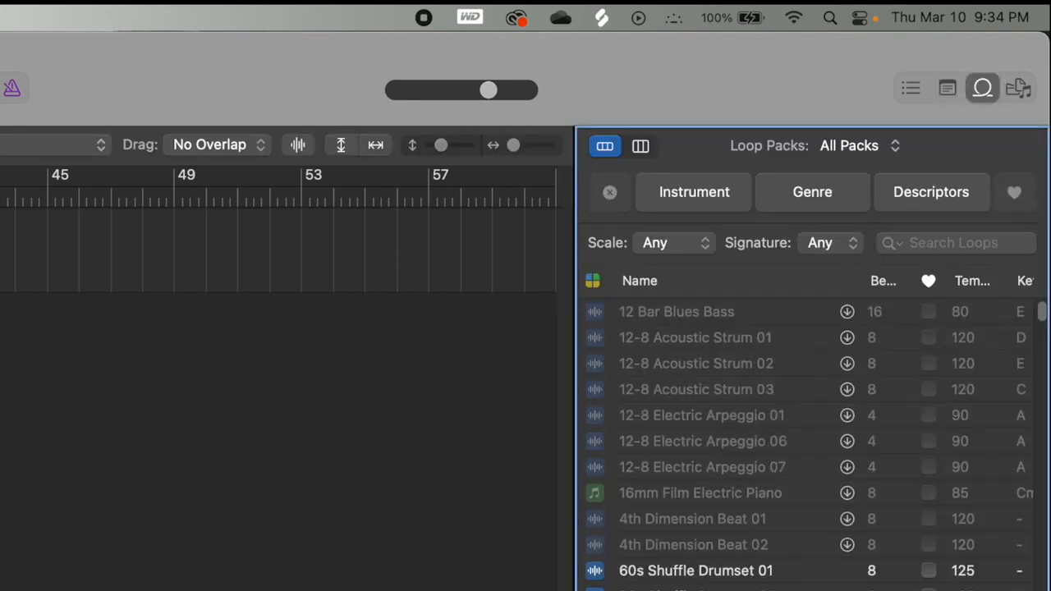
click(1017, 89)
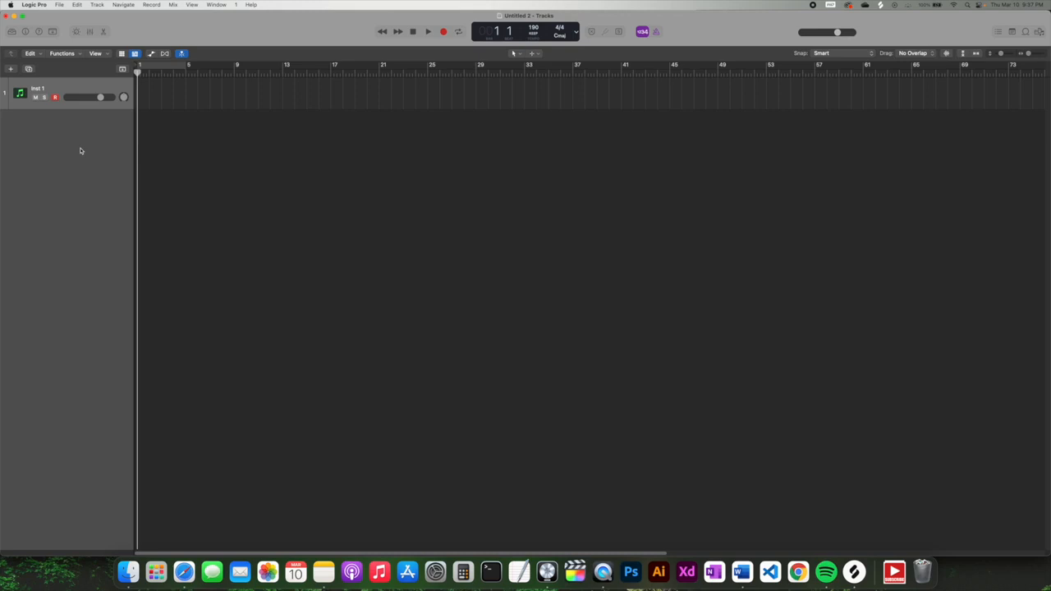
- Load the Grand Piano and Pad preset from the Library's Piano category onto Inst 1
click(12, 32)
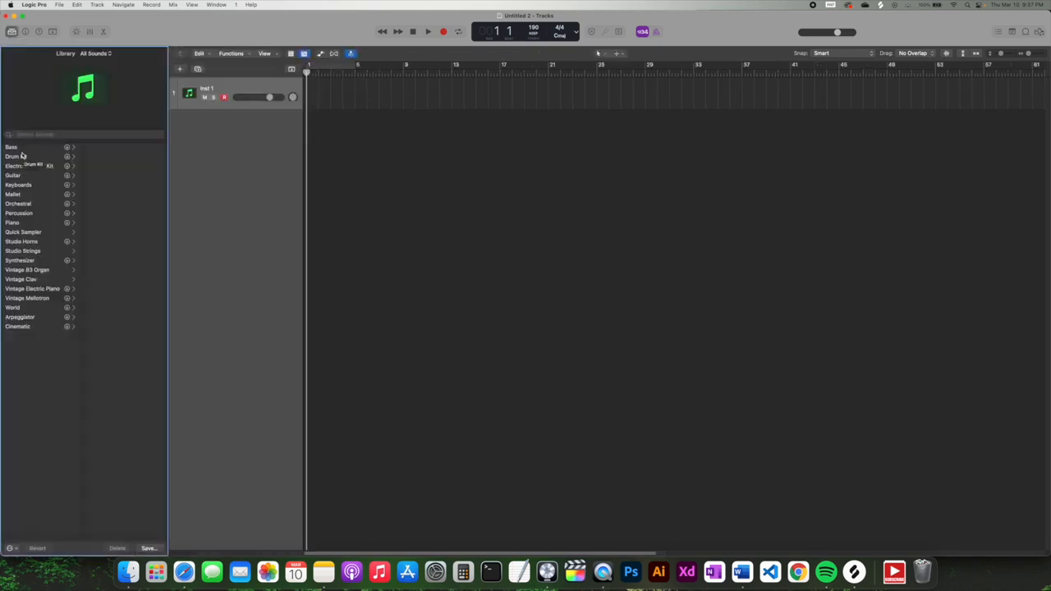
click(15, 224)
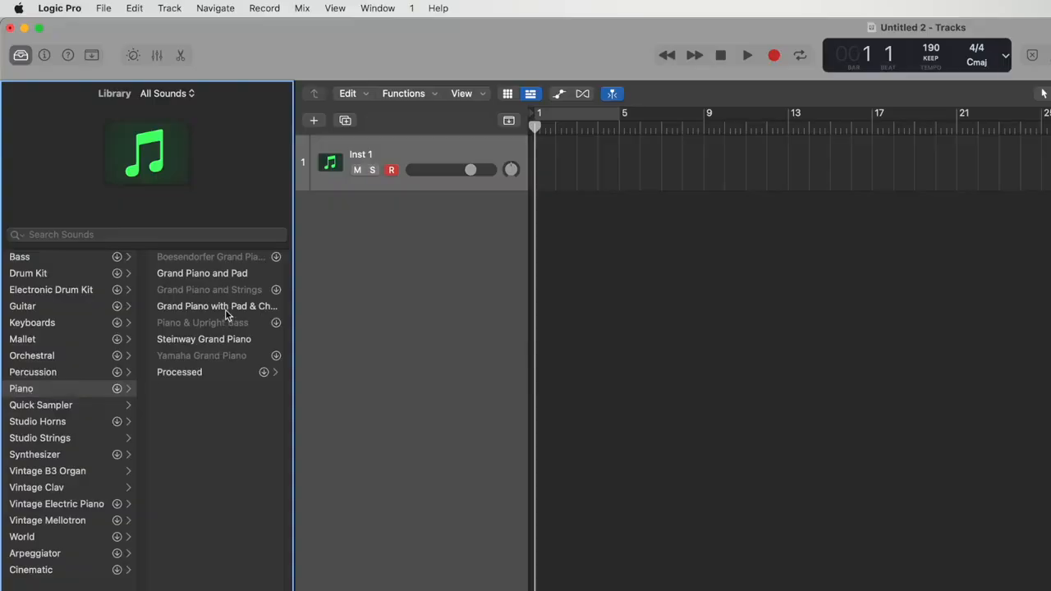
click(223, 274)
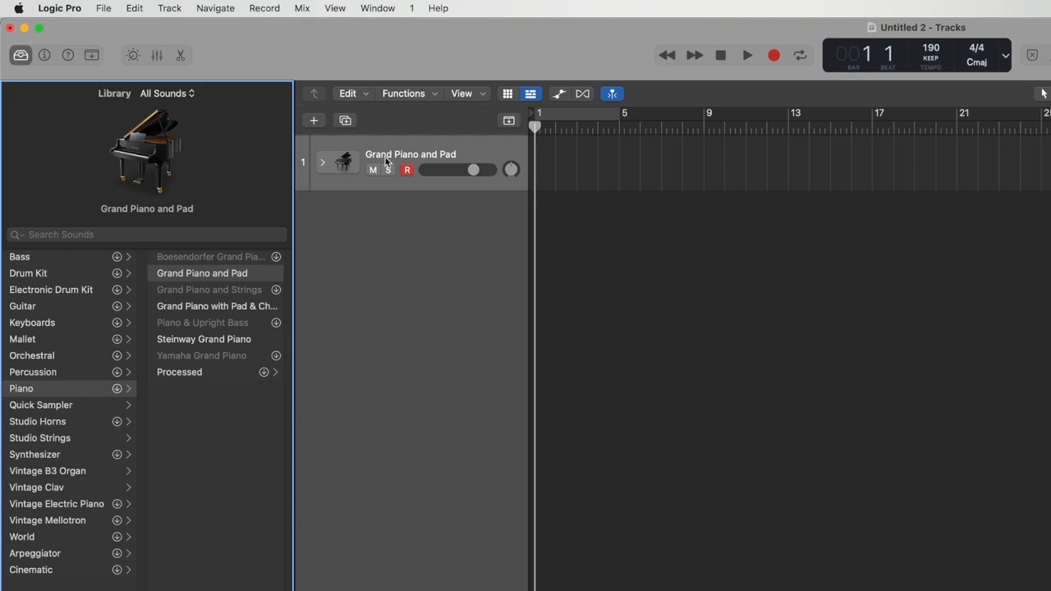
click(494, 155)
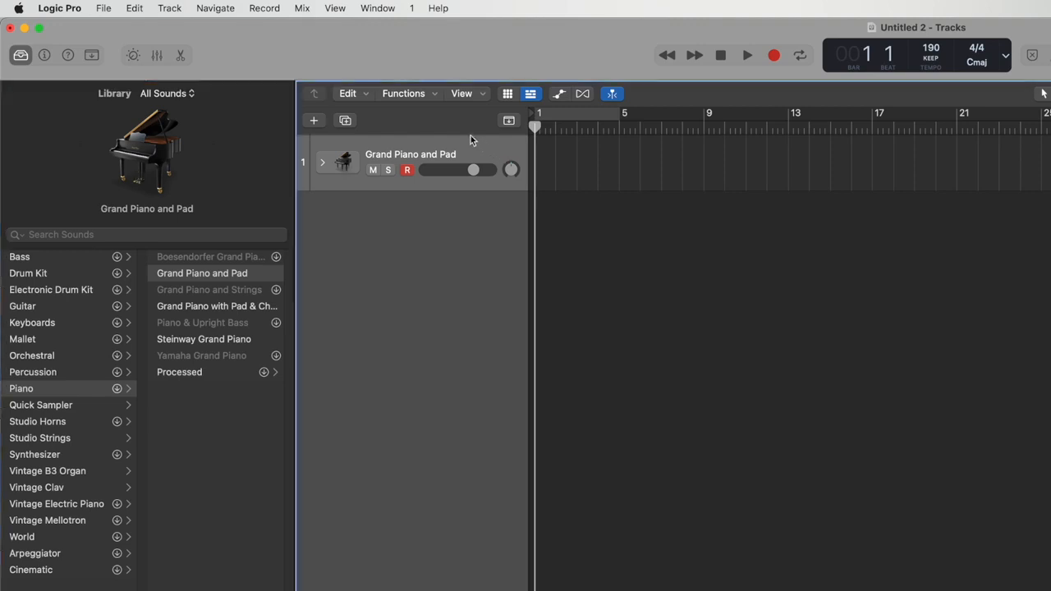
click(374, 9)
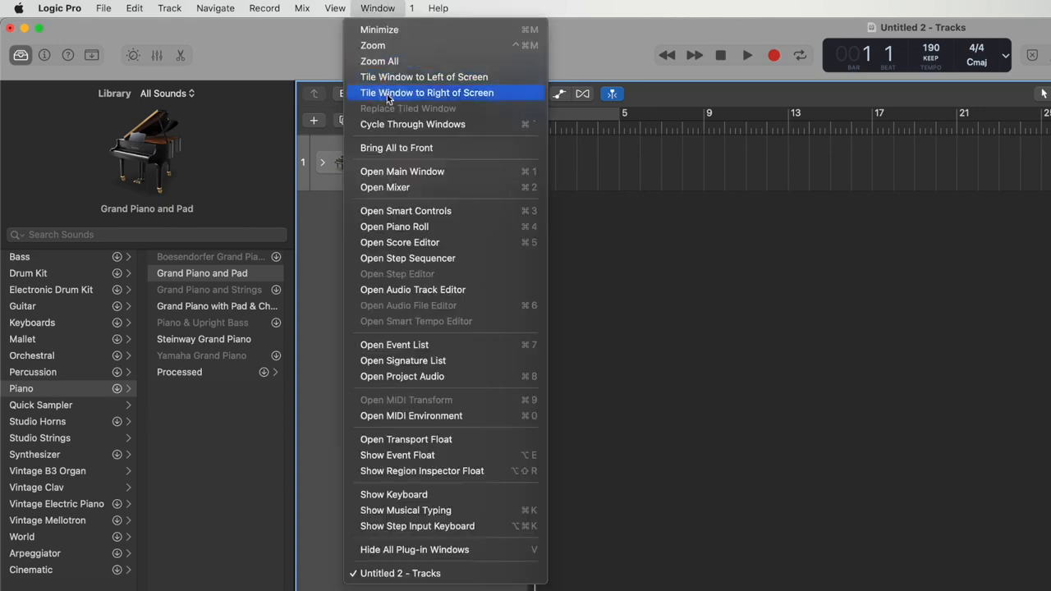
click(400, 511)
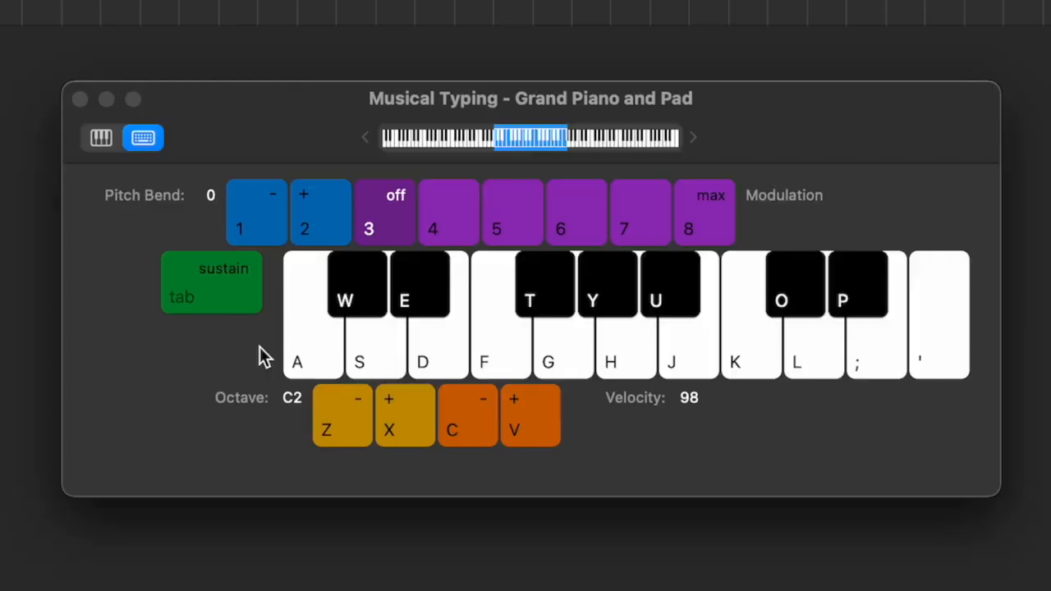
click(301, 355)
click(365, 355)
click(495, 355)
click(554, 356)
click(629, 357)
click(701, 354)
click(734, 361)
key(a+d+g)
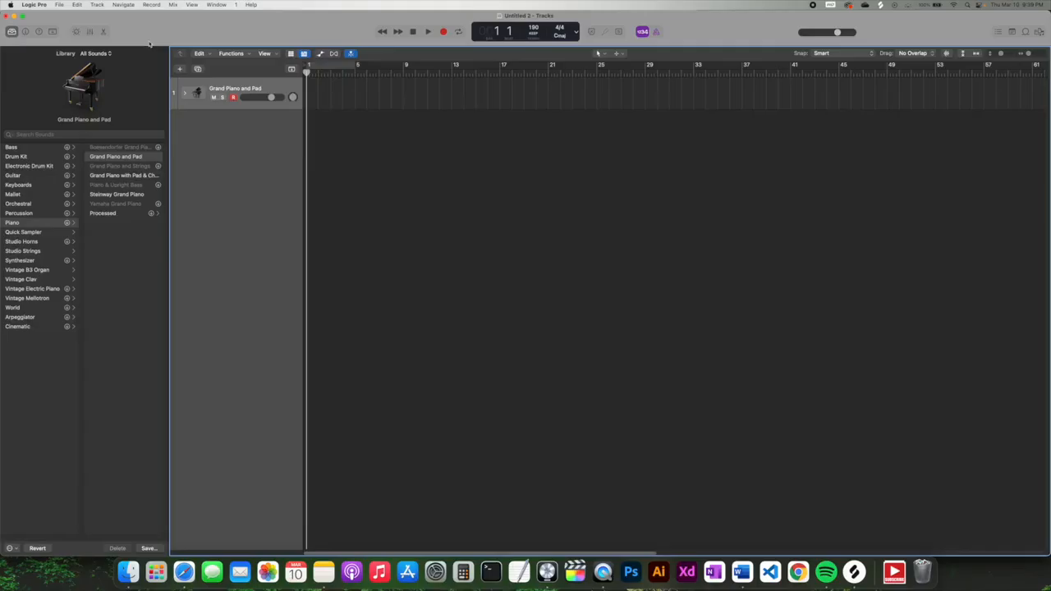
- In the Piano Roll, pencil in C3, E3 and G3 at bar 1 to form a C chord
click(104, 32)
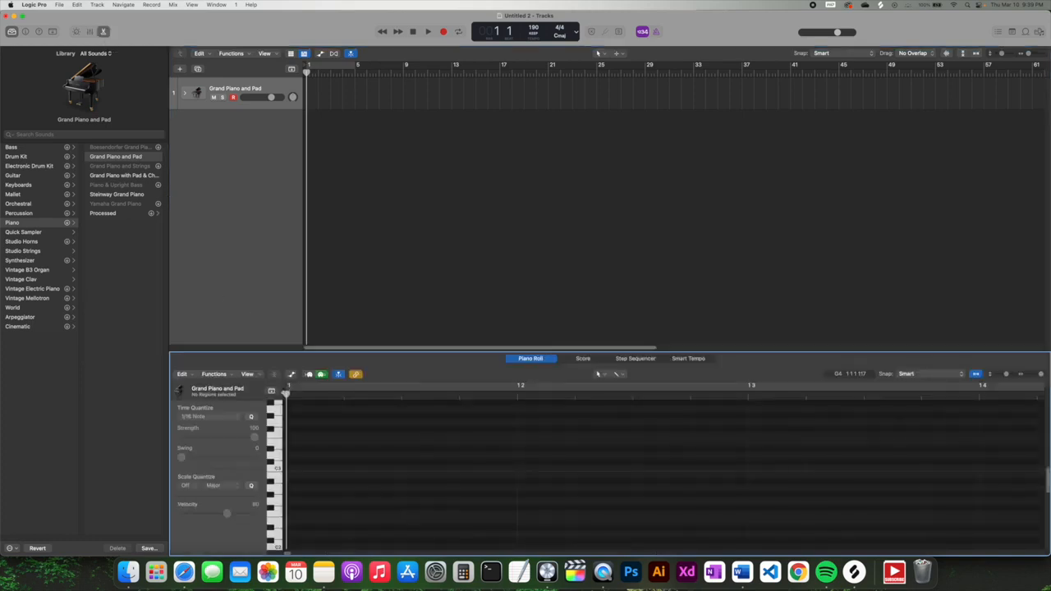
click(300, 470)
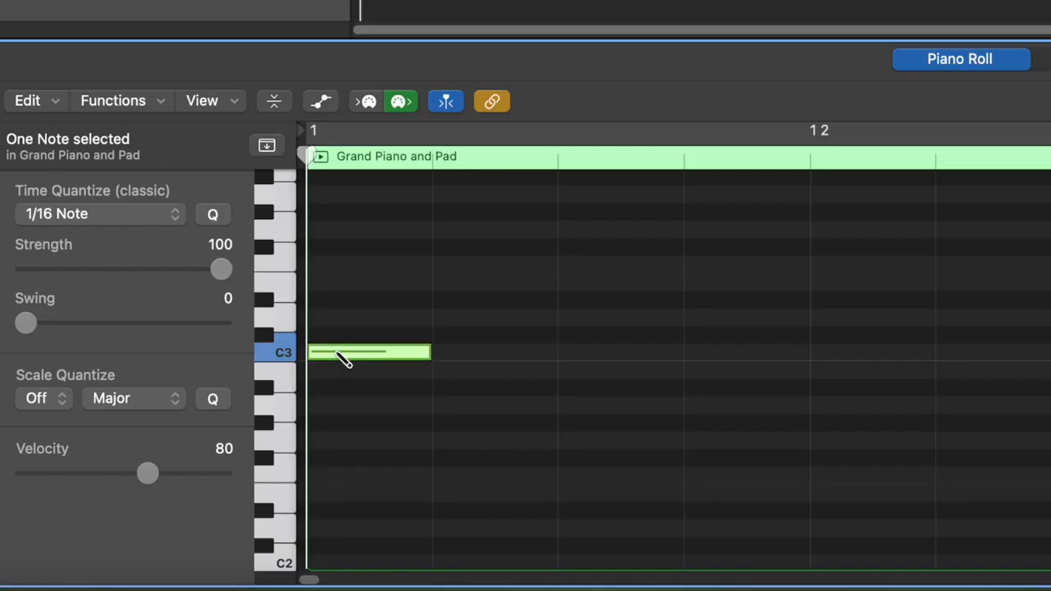
mouse_move(348, 356)
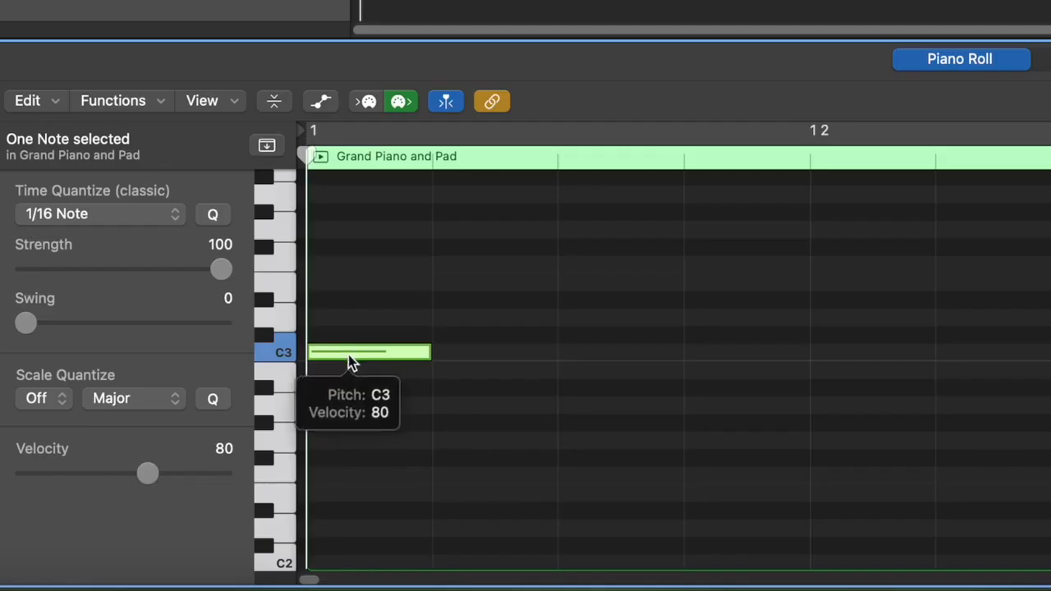
click(347, 283)
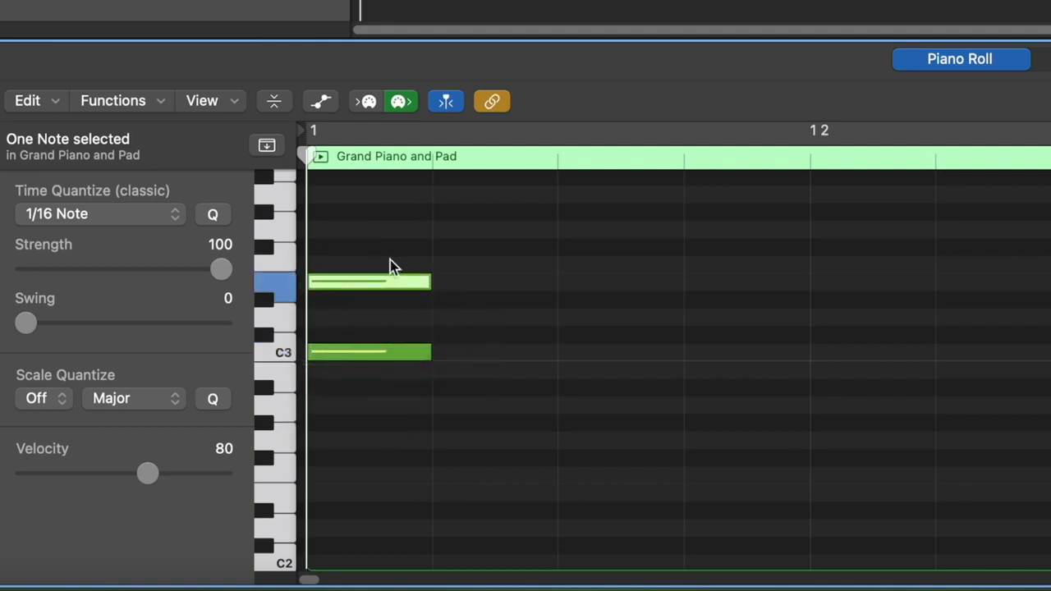
click(368, 230)
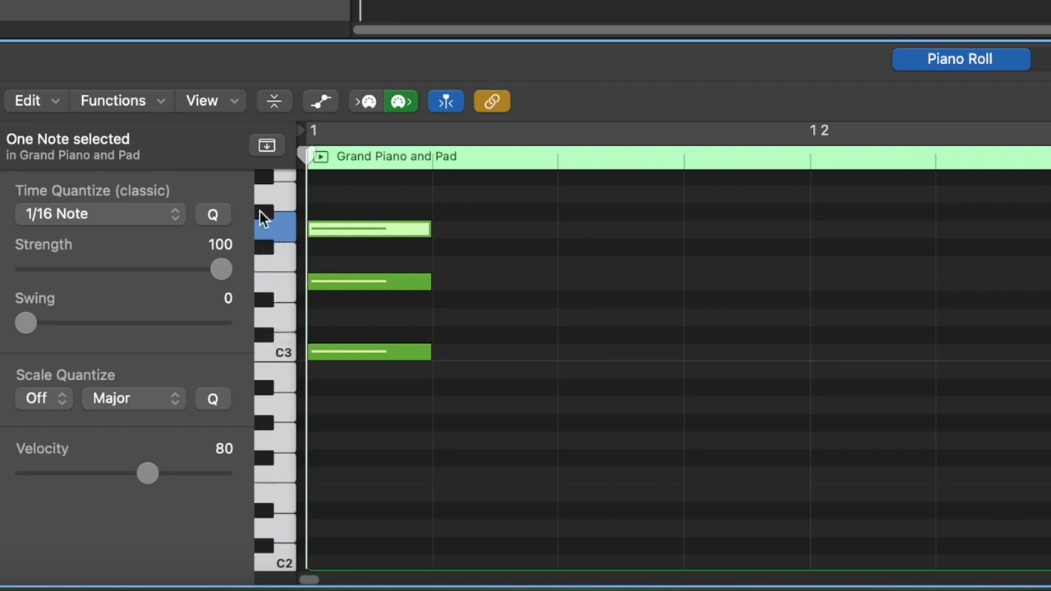
scroll(283, 218, up, 5)
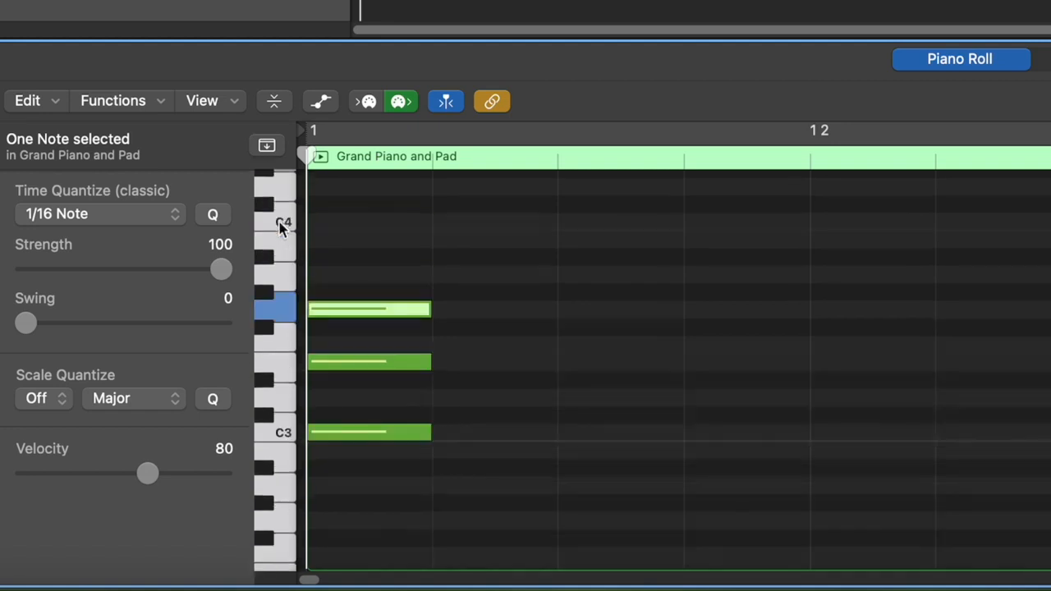
scroll(275, 411, down, 1)
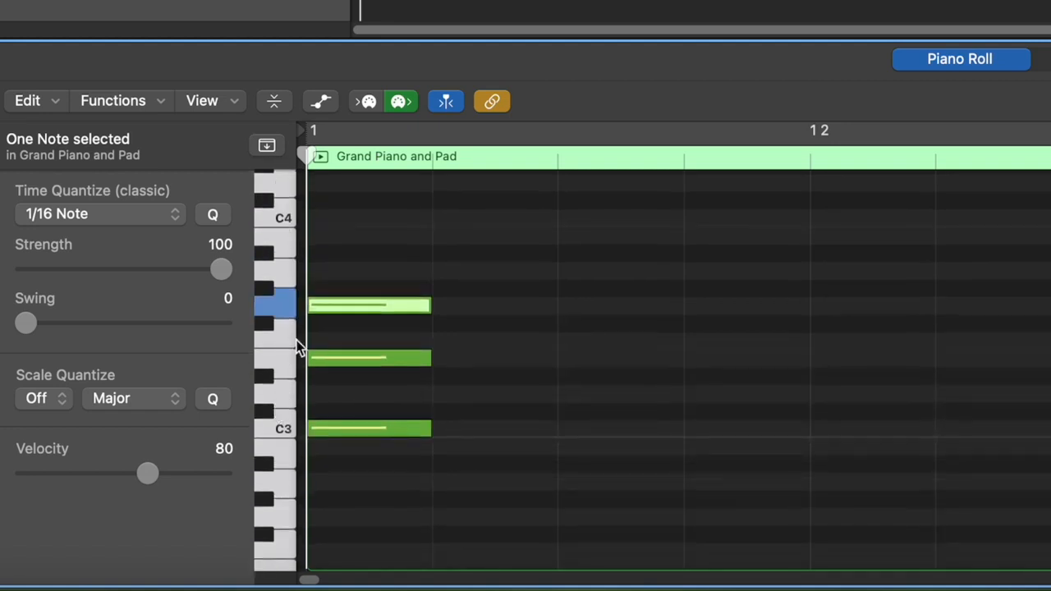
scroll(292, 255, down, 4)
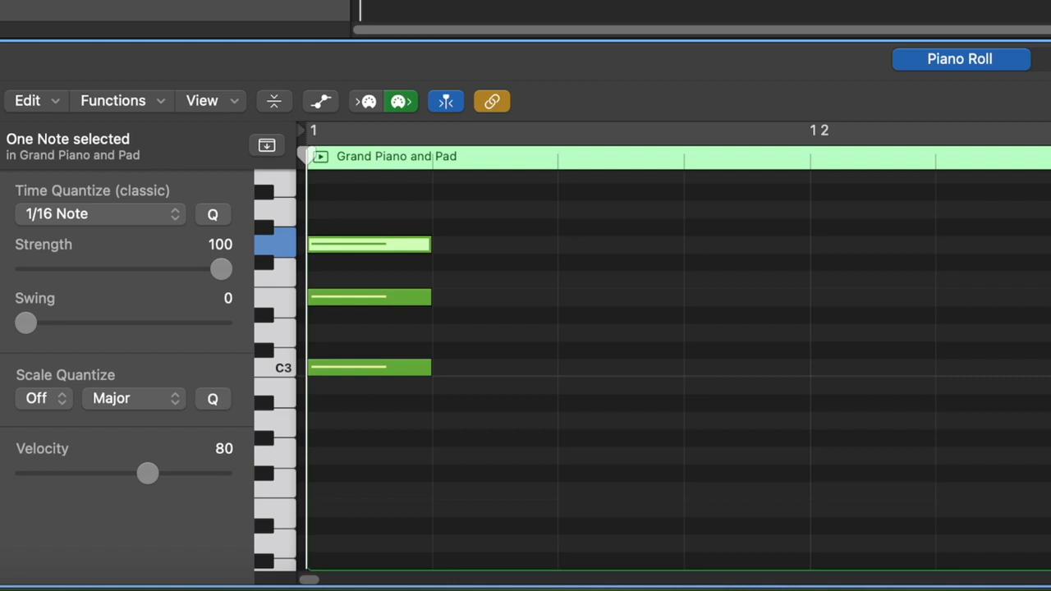
key(super+Up)
key(super+Up)
key(super+Up)
key(super+Up)
key(super+Up)
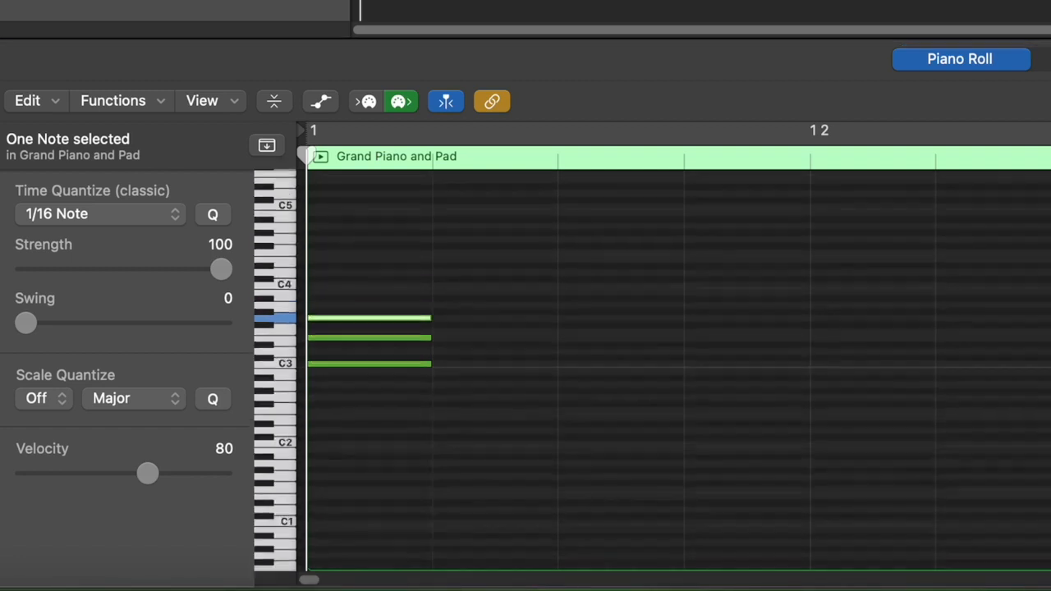
key(super+Down)
key(super+Down)
key(super+Down)
key(super+Down)
key(super+Down)
key(super+Down)
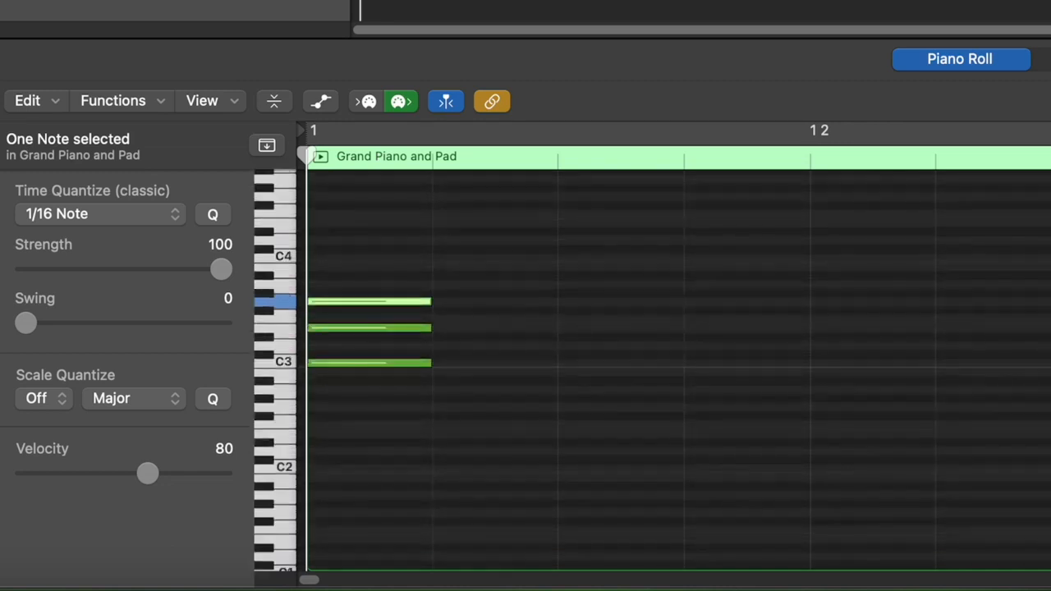
key(super+Up)
key(super+Up)
key(super+Up)
key(super+Up)
key(super+Up)
key(super+Up)
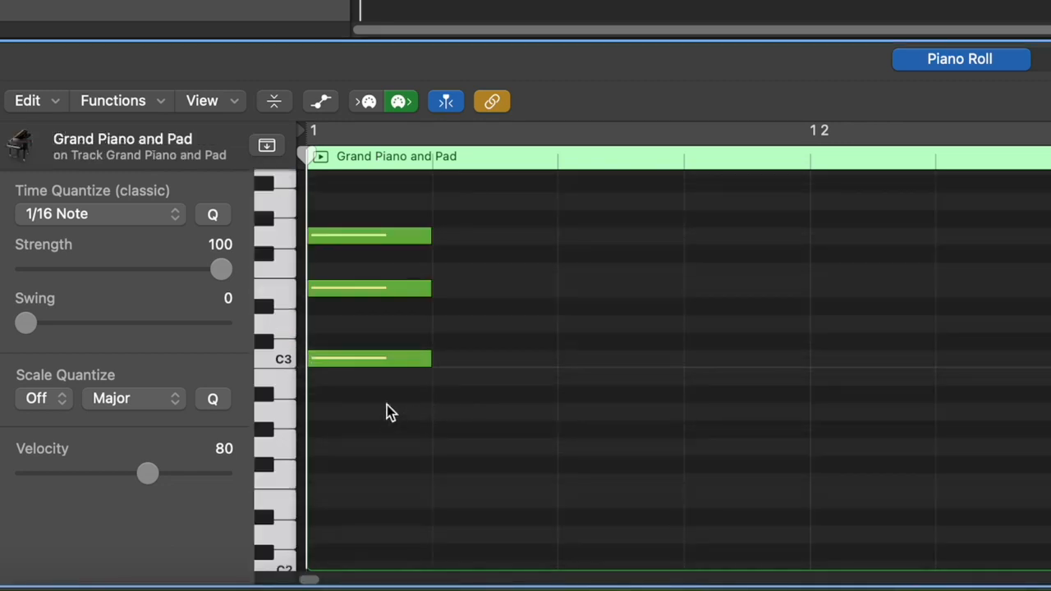
- Select the three chord notes, lengthen them to one full beat, and play them back
drag(387, 415, 375, 218)
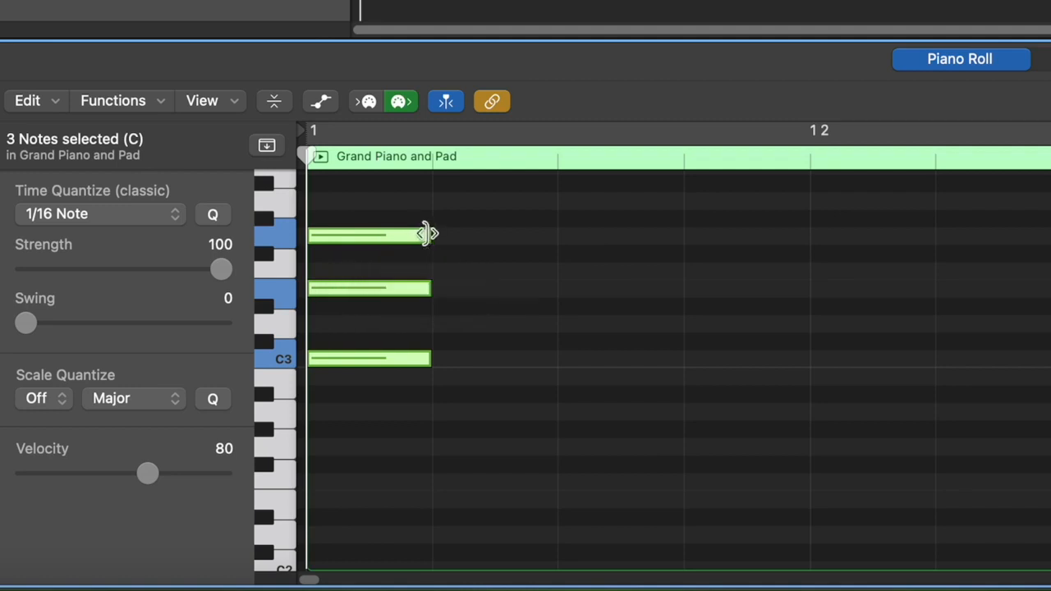
drag(426, 234, 809, 240)
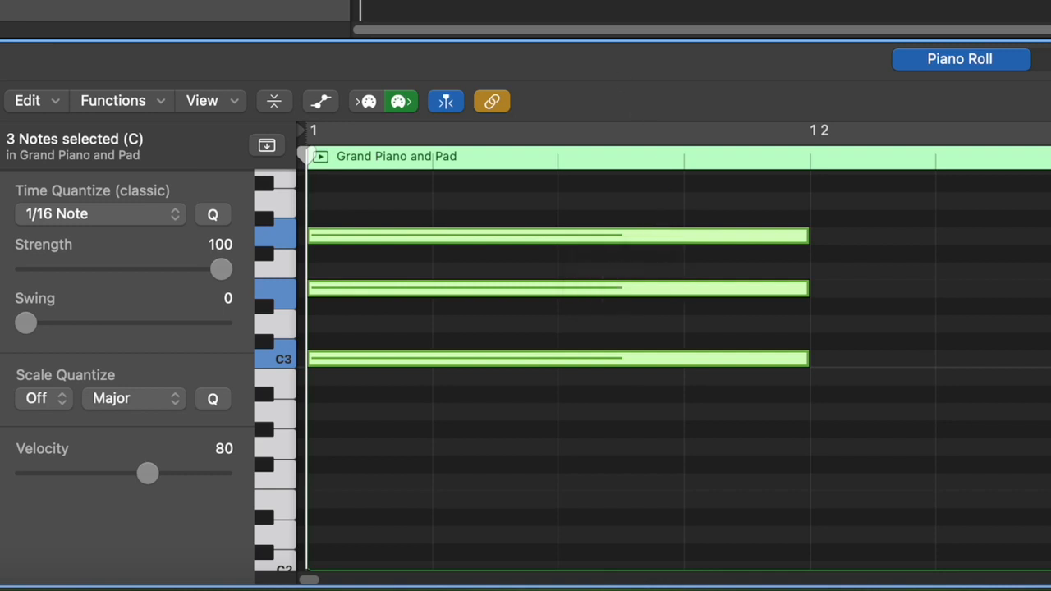
key(space)
key(space)
- Copy the chord onto beats 2, 3 and 4 of bar 1
drag(478, 291, 500, 293)
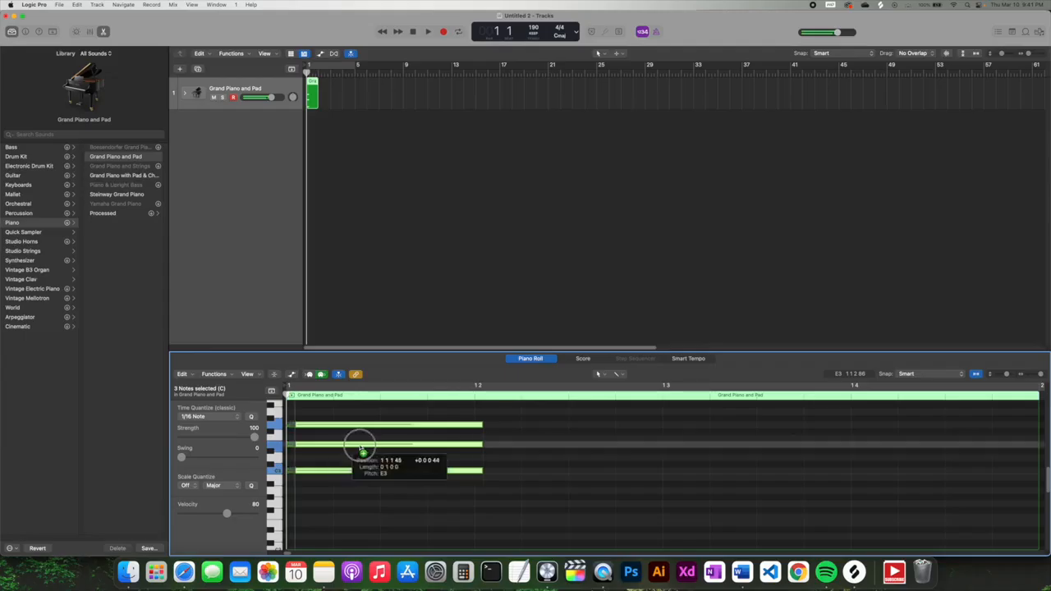
drag(362, 451, 951, 447)
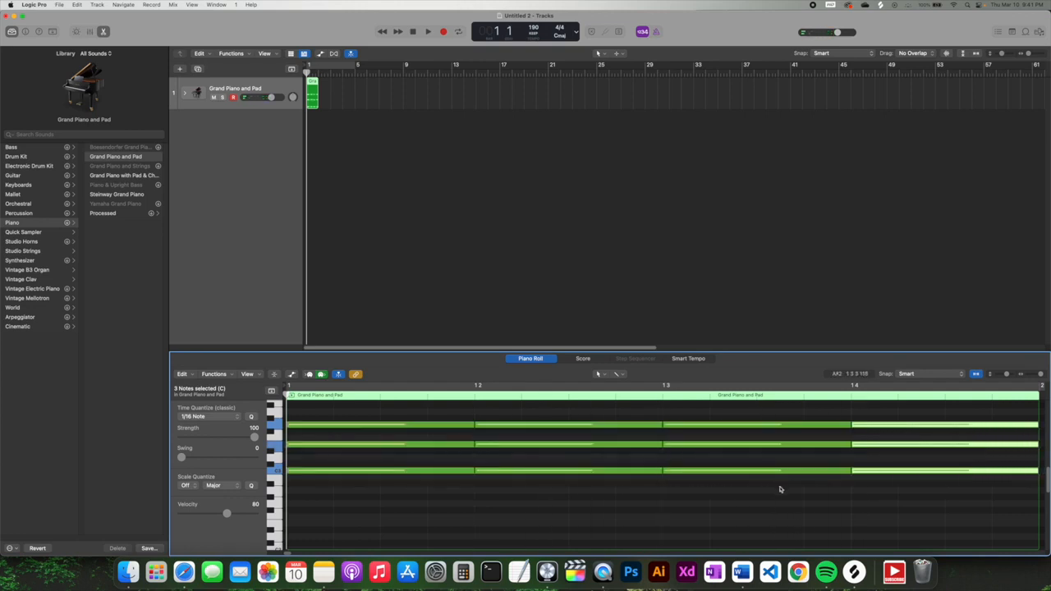
click(880, 506)
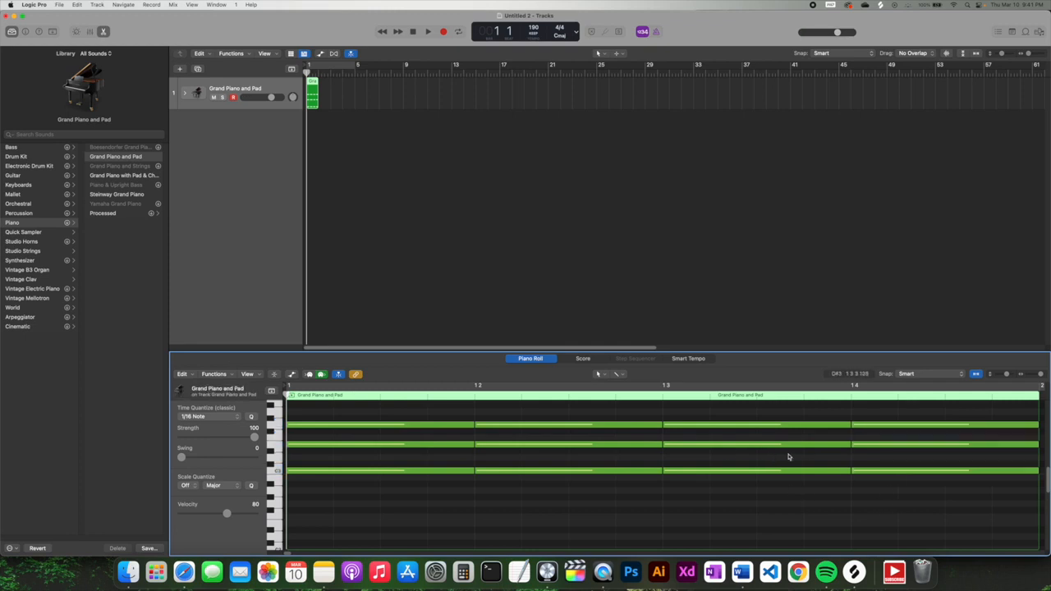
- Select all twelve chord notes and shorten them
drag(921, 494, 381, 415)
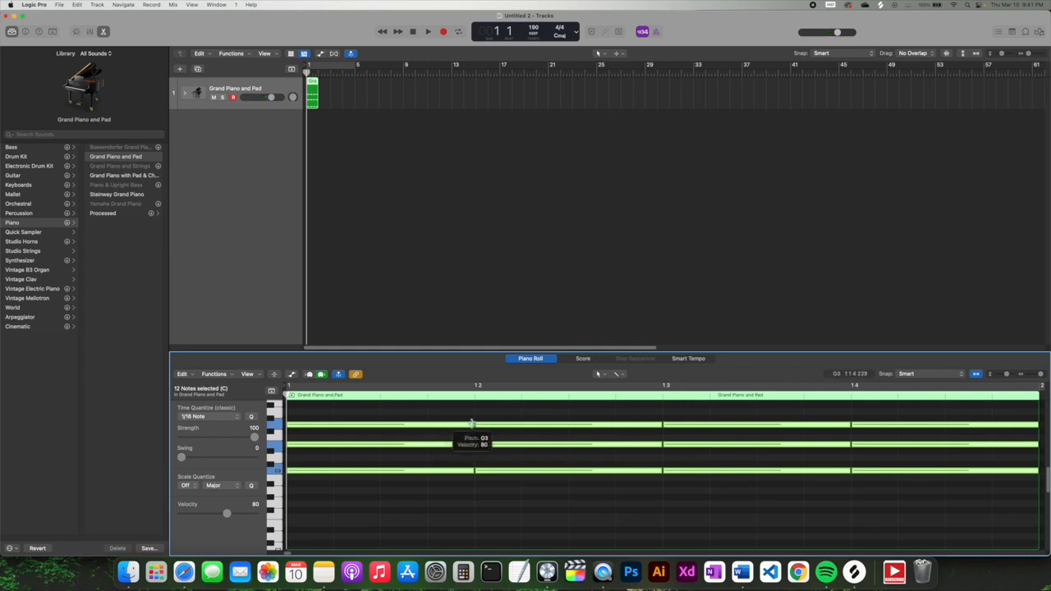
drag(474, 425, 332, 426)
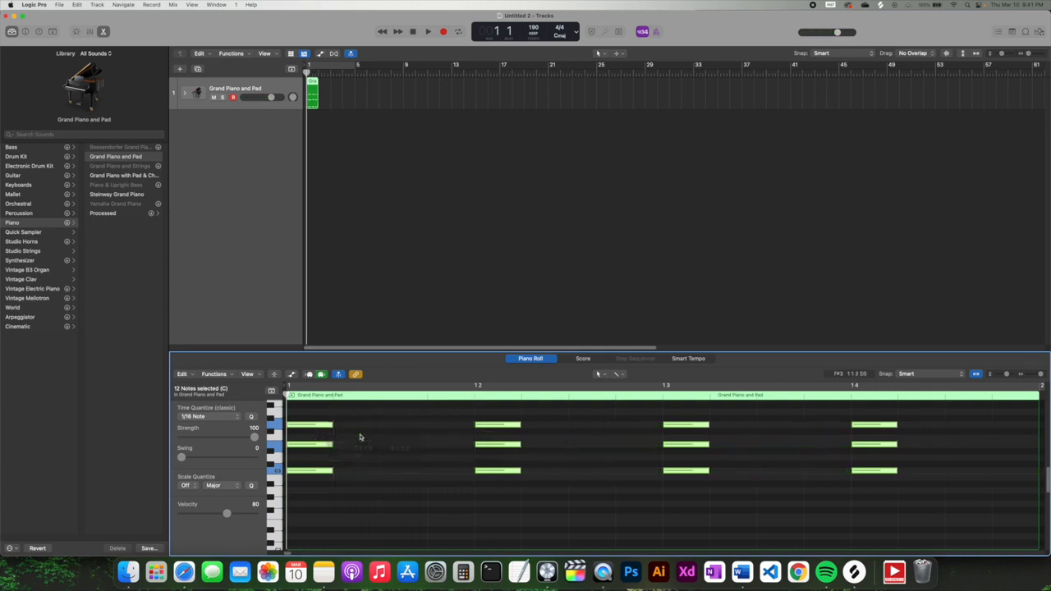
click(416, 432)
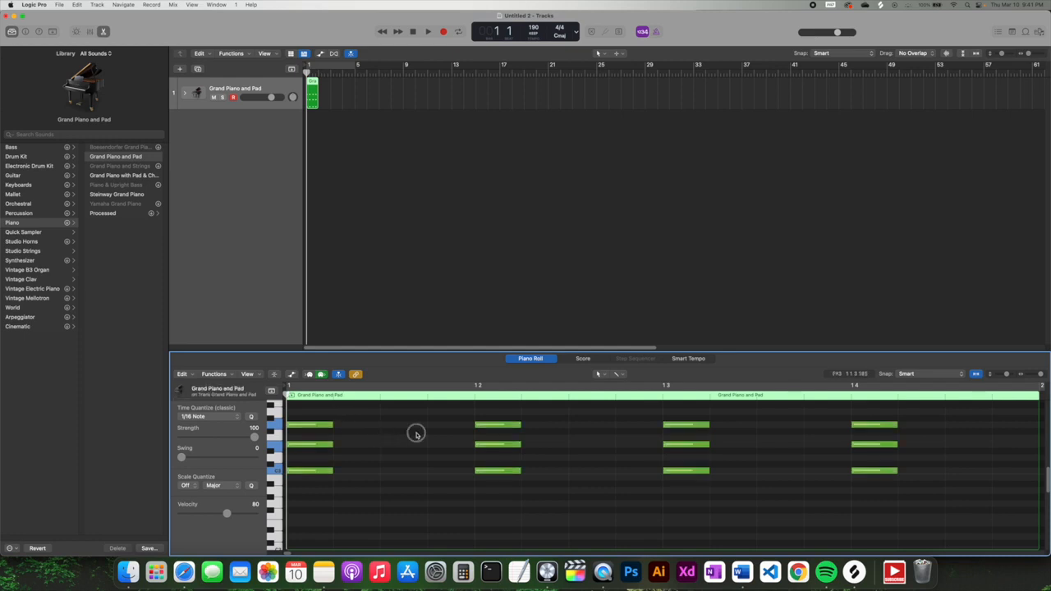
- Slide the later three chords left so all four sit back-to-back, then audition them
drag(457, 411, 924, 493)
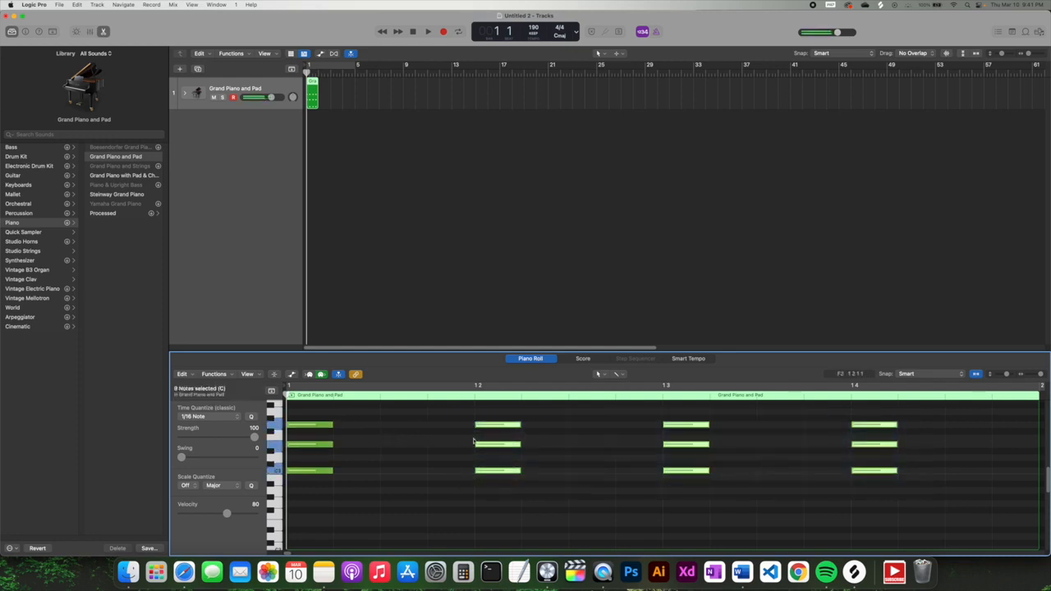
drag(497, 427, 358, 425)
drag(512, 414, 573, 488)
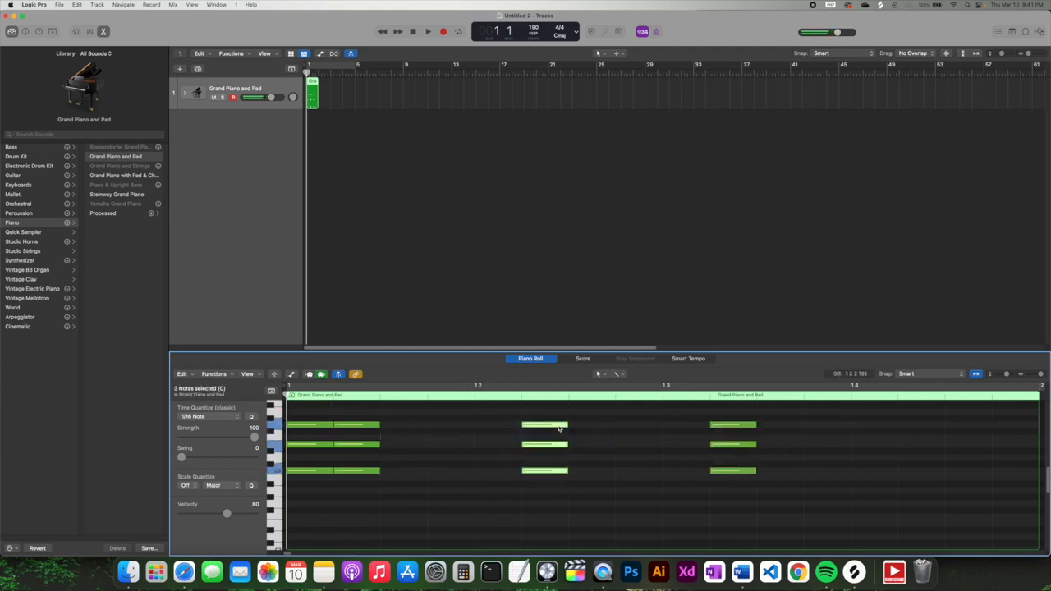
drag(560, 428, 416, 428)
drag(688, 417, 749, 490)
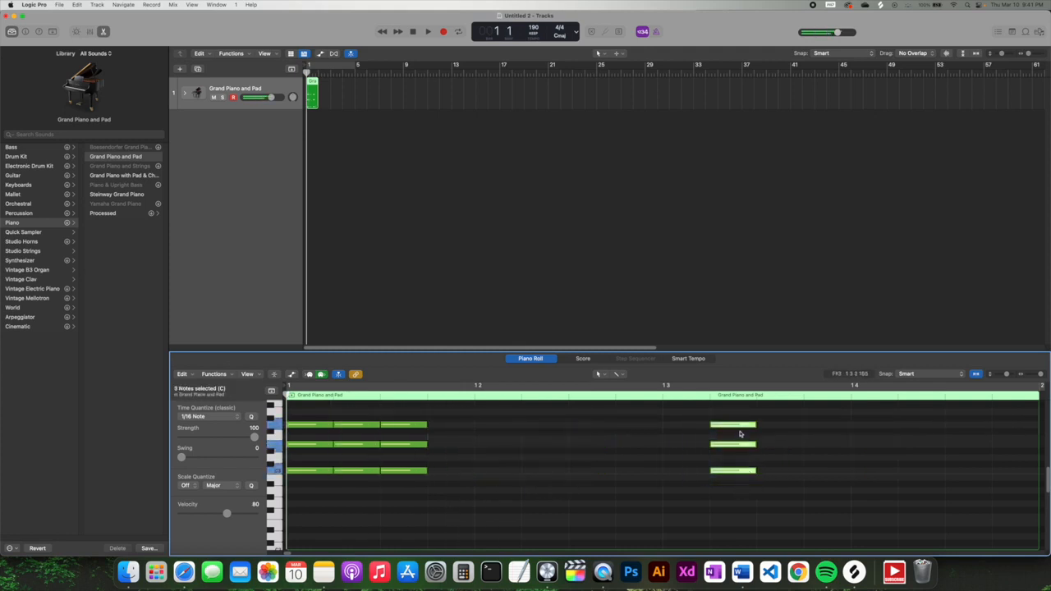
drag(735, 425, 456, 428)
click(428, 32)
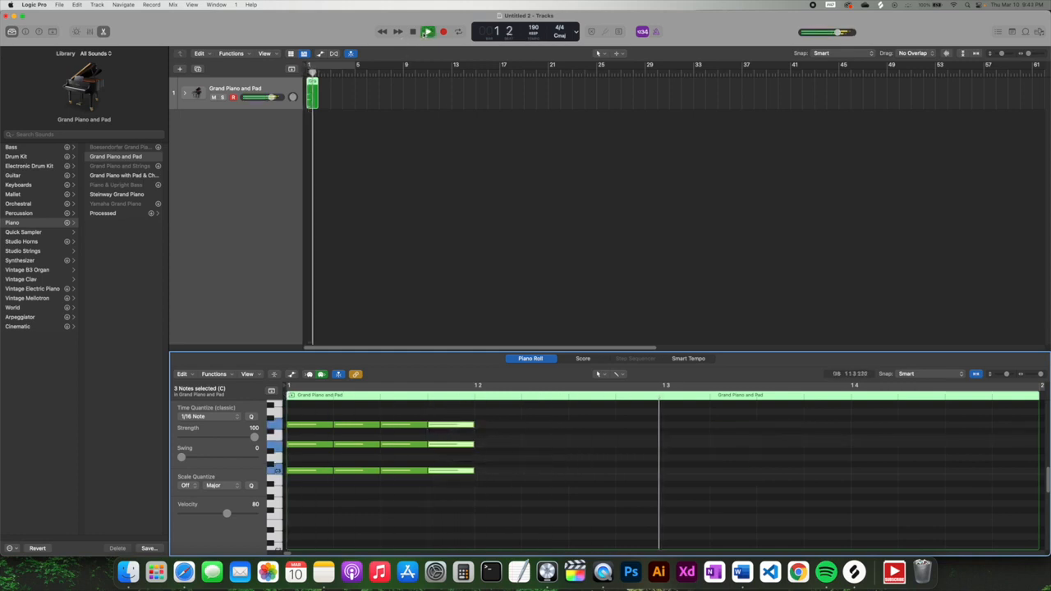
click(413, 32)
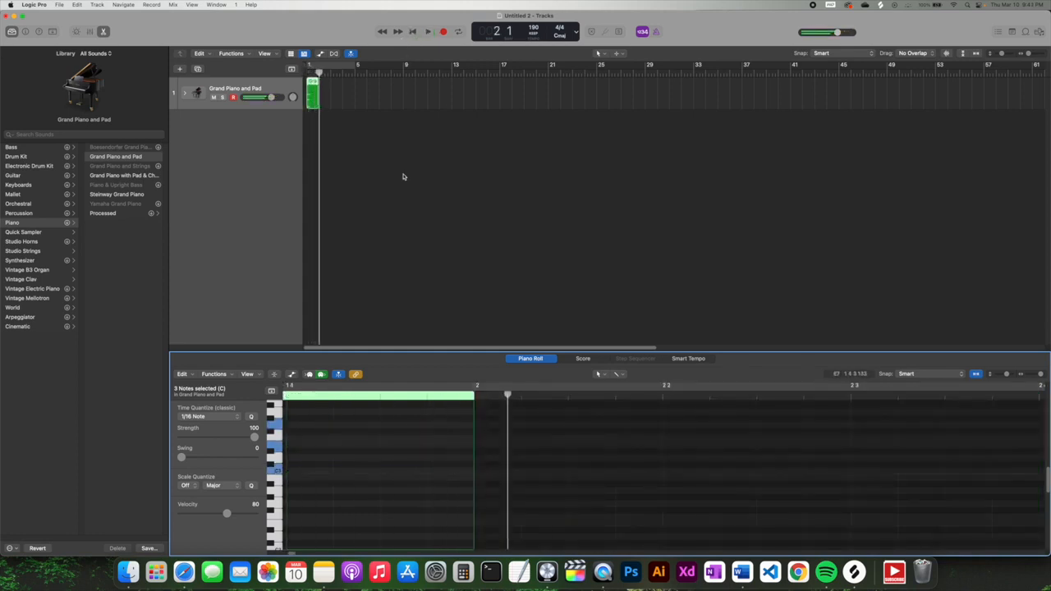
click(412, 32)
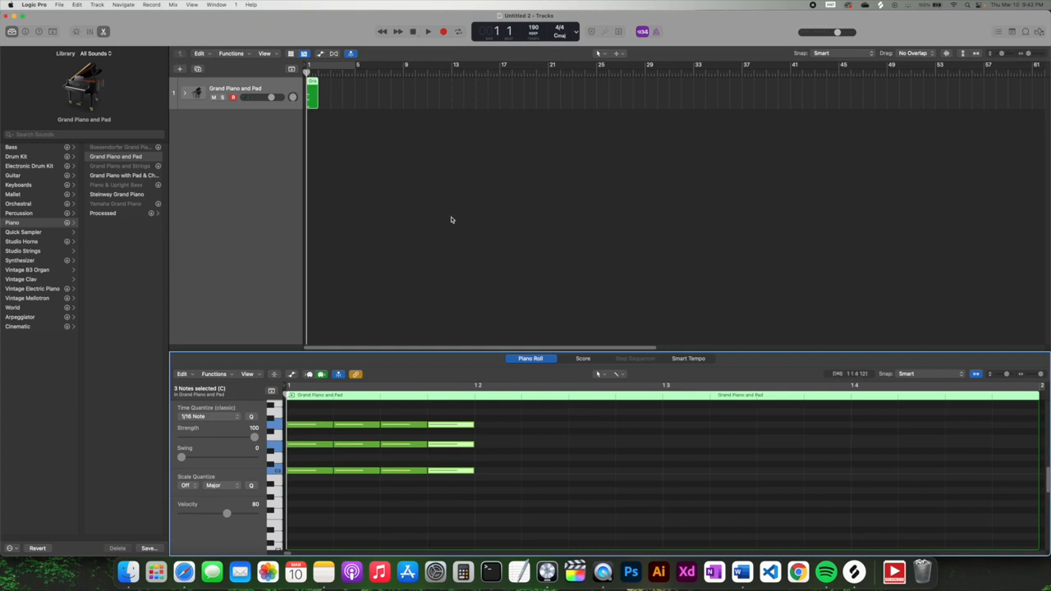
- Drag the second and third chords up to higher pitches
drag(308, 497, 446, 448)
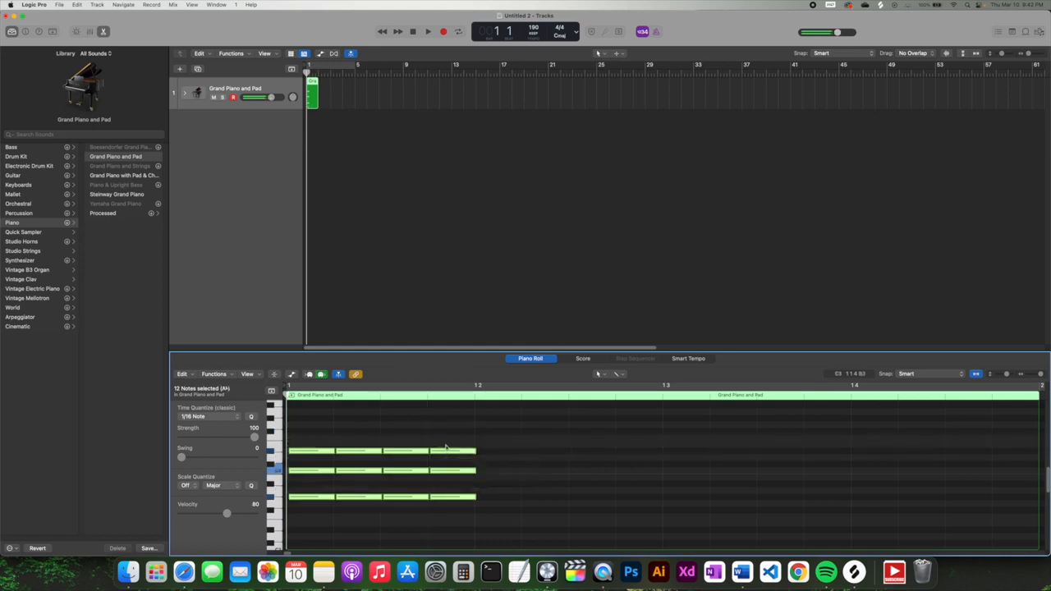
click(307, 524)
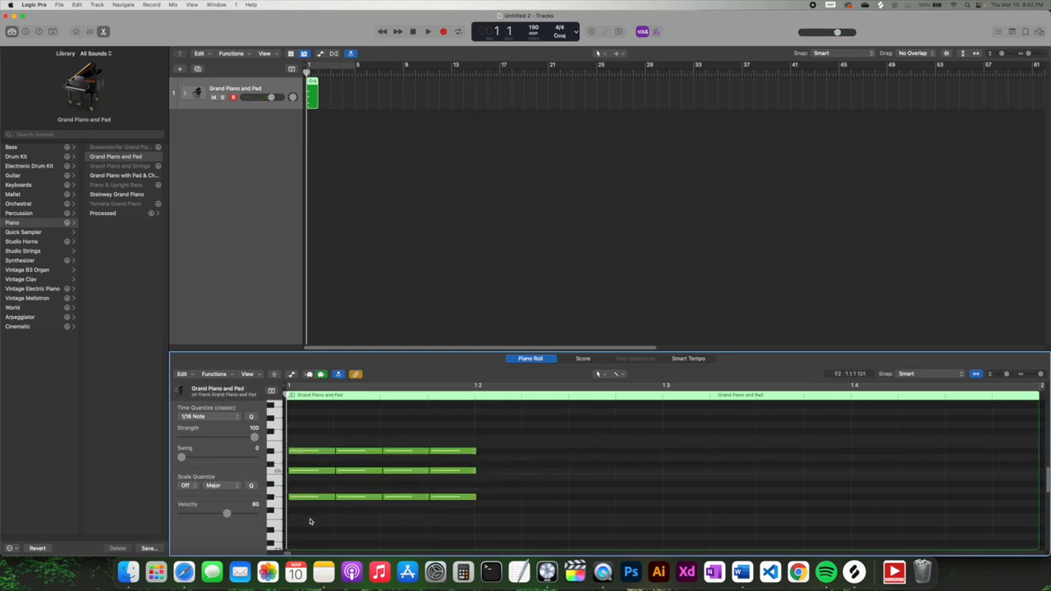
drag(310, 524, 305, 395)
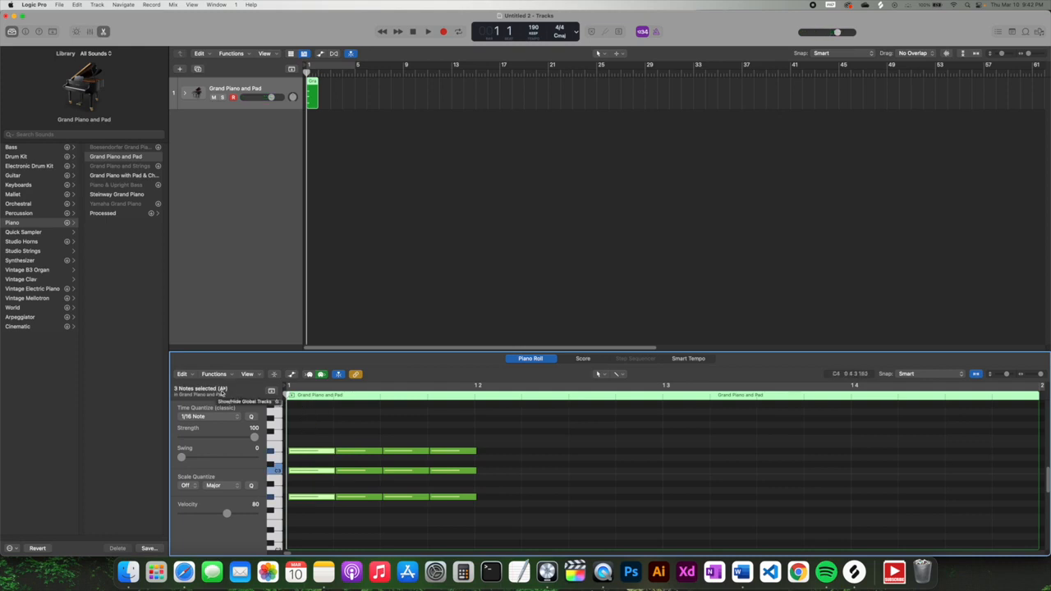
drag(317, 453, 405, 516)
drag(398, 451, 492, 489)
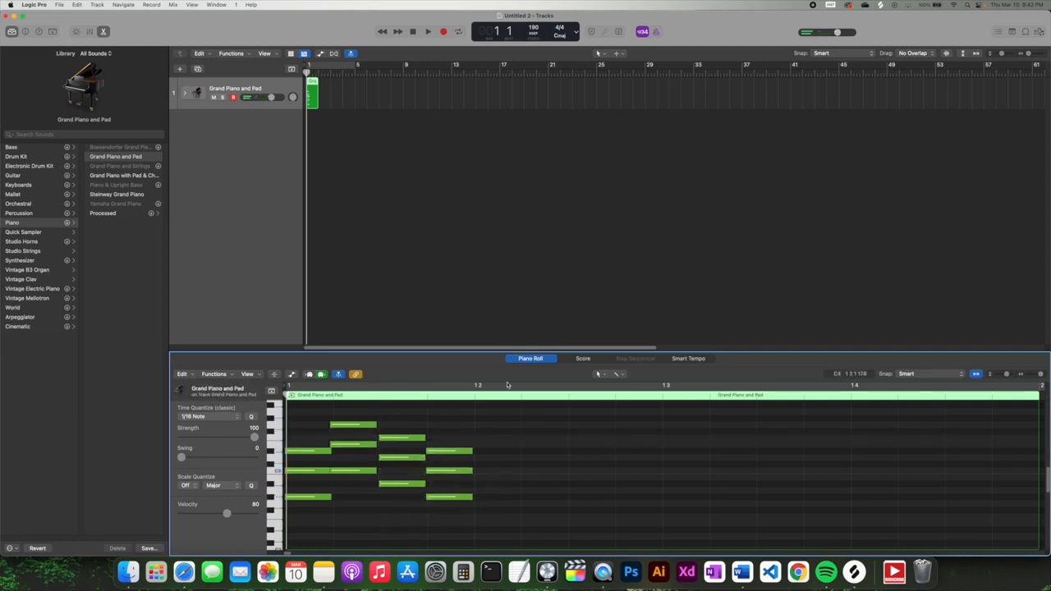
- Quantize all twelve chord notes to 1/16 Note and raise their velocity
click(428, 31)
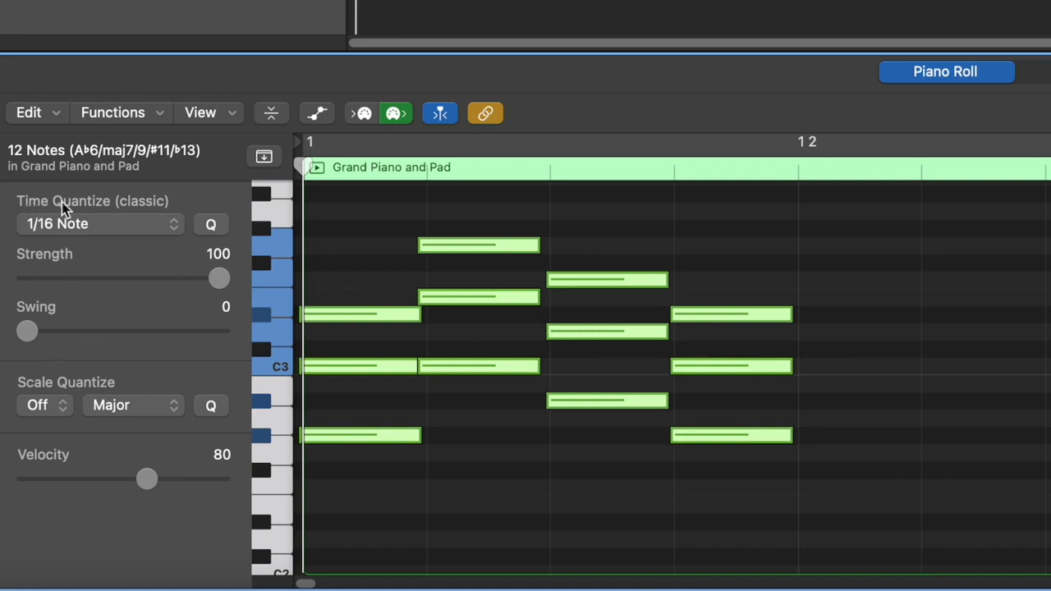
click(74, 224)
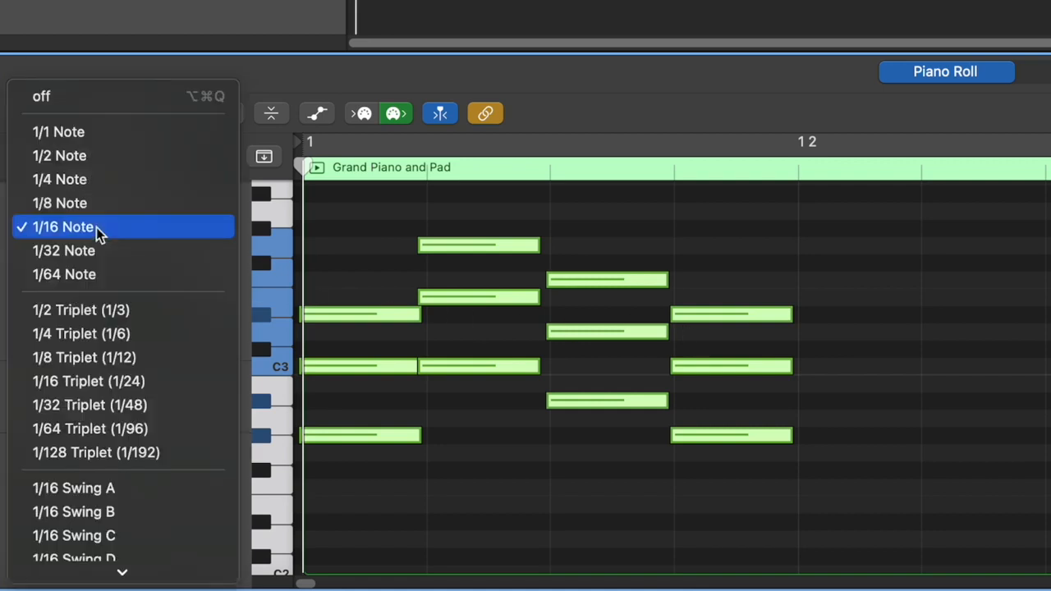
click(96, 228)
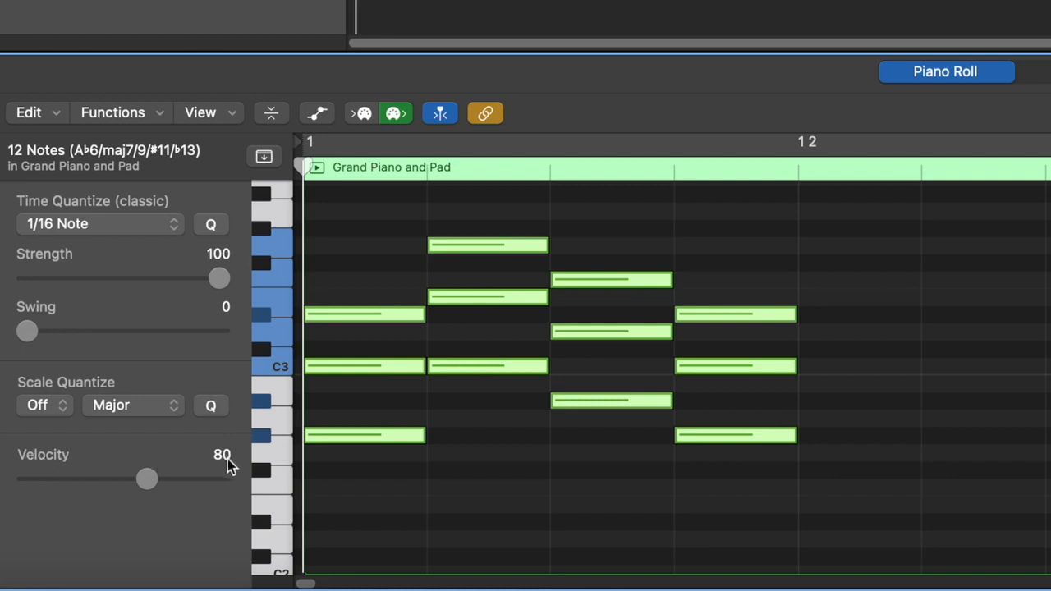
drag(147, 478, 188, 488)
- Set the second chord's velocity to 122 and the third chord's to 80
click(380, 502)
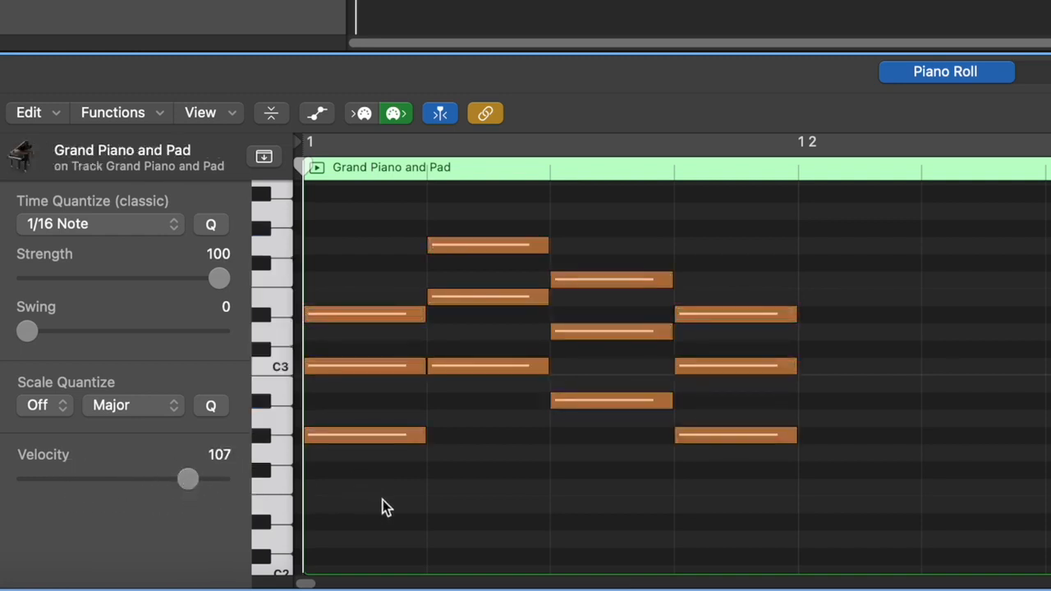
drag(473, 490, 472, 247)
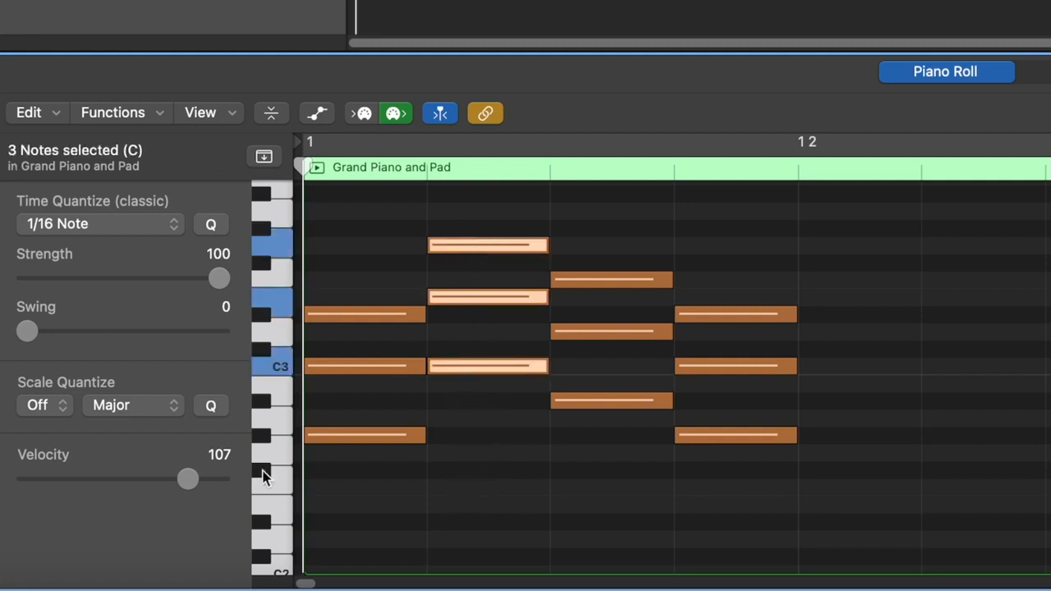
drag(192, 482, 211, 478)
drag(606, 248, 606, 460)
drag(211, 479, 151, 481)
- Set the last chord's lowest note velocity to 125 and its middle note to 77
click(632, 452)
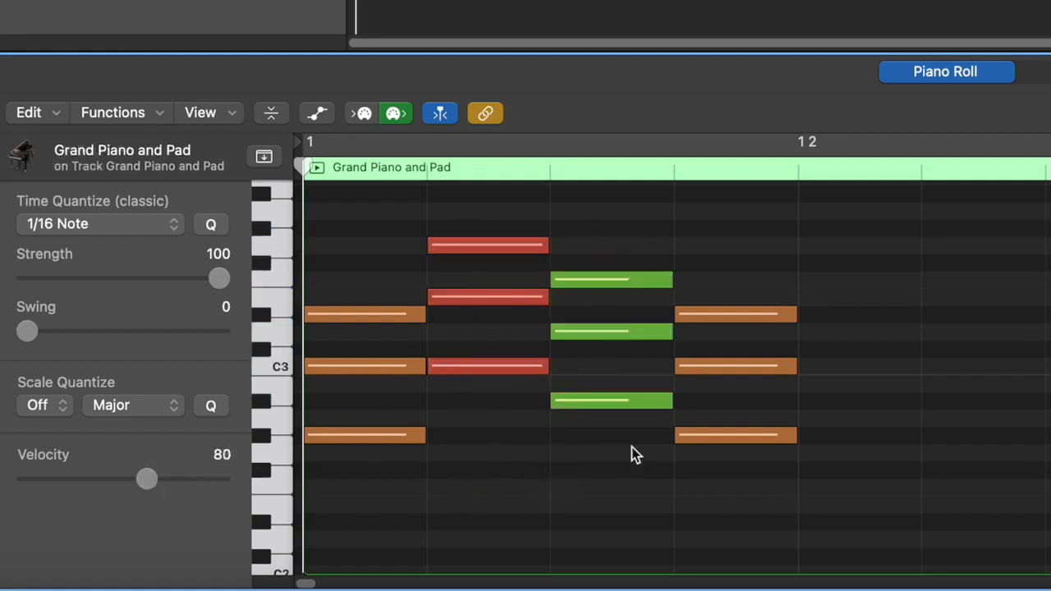
drag(755, 483, 658, 427)
drag(188, 483, 216, 479)
click(399, 498)
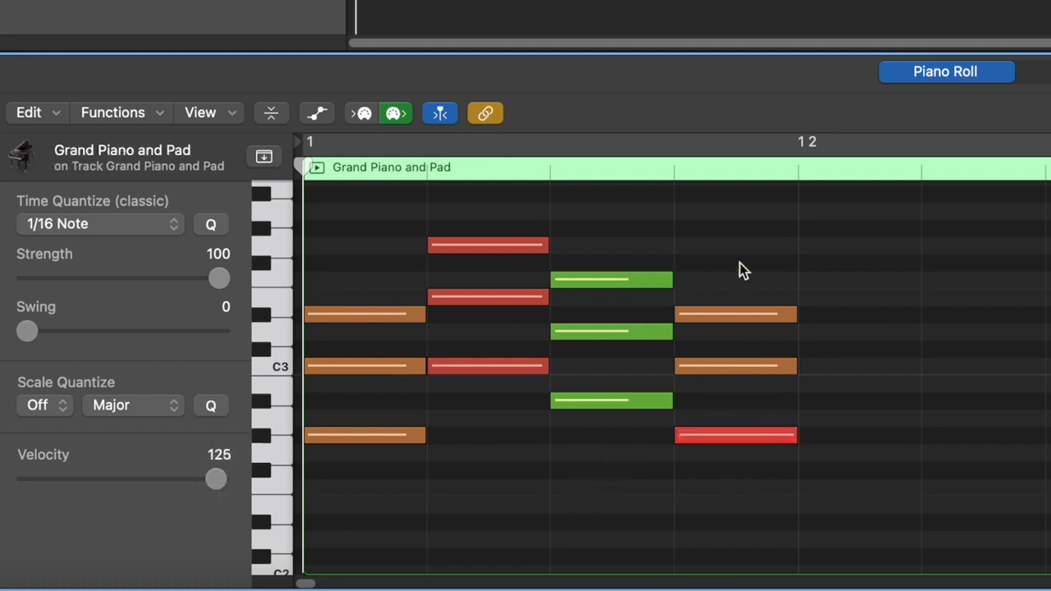
click(743, 314)
drag(190, 476, 145, 476)
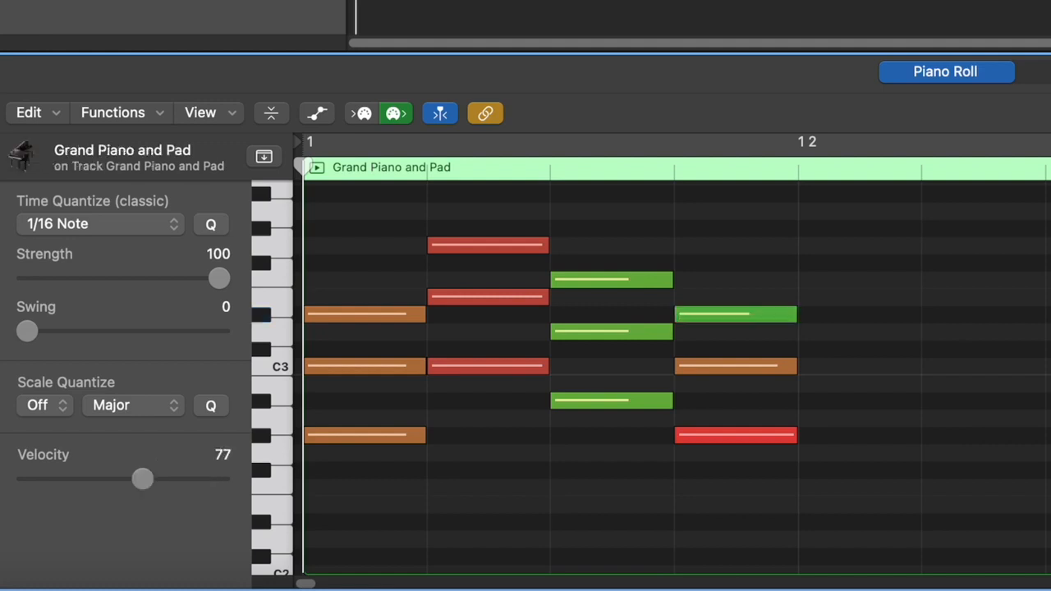
- Play back the velocity changes and select all twelve piano notes for scale quantizing
key(space)
drag(769, 501, 247, 274)
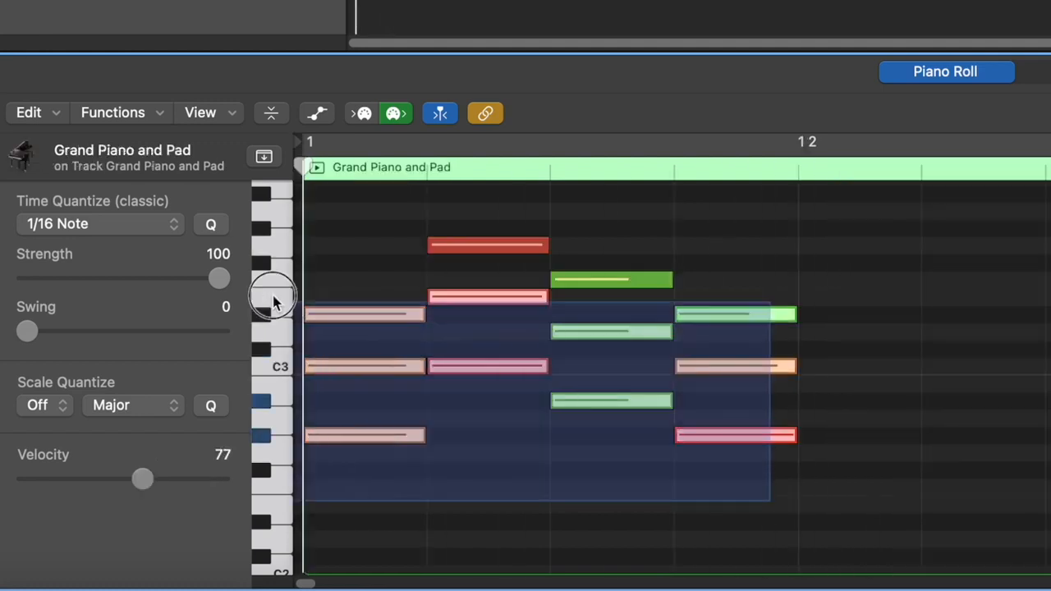
click(45, 405)
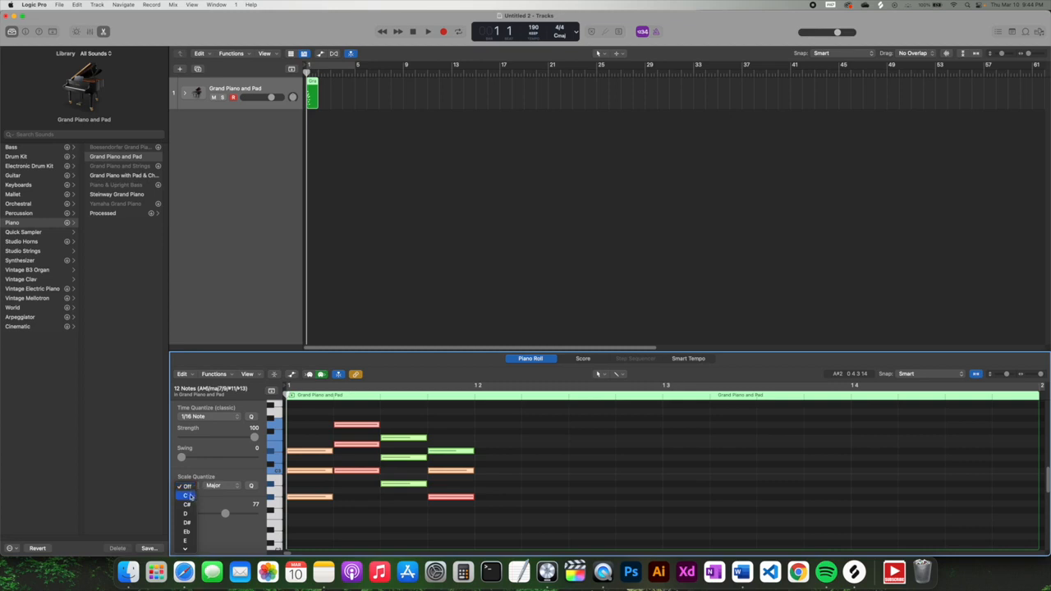
- Scale-quantize the selected notes to C Major, then play and stop to hear them
click(189, 496)
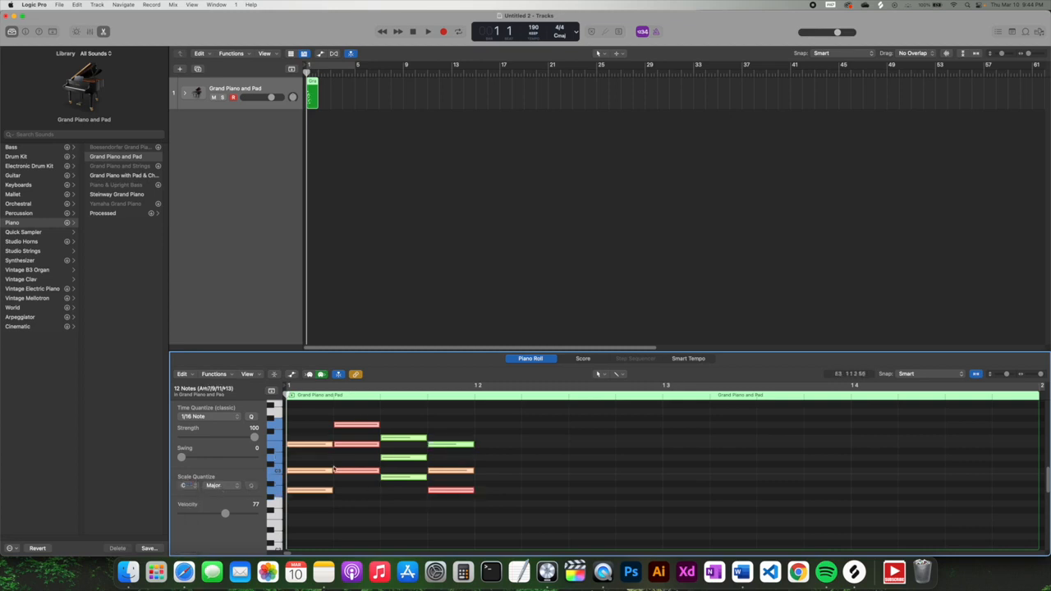
click(428, 31)
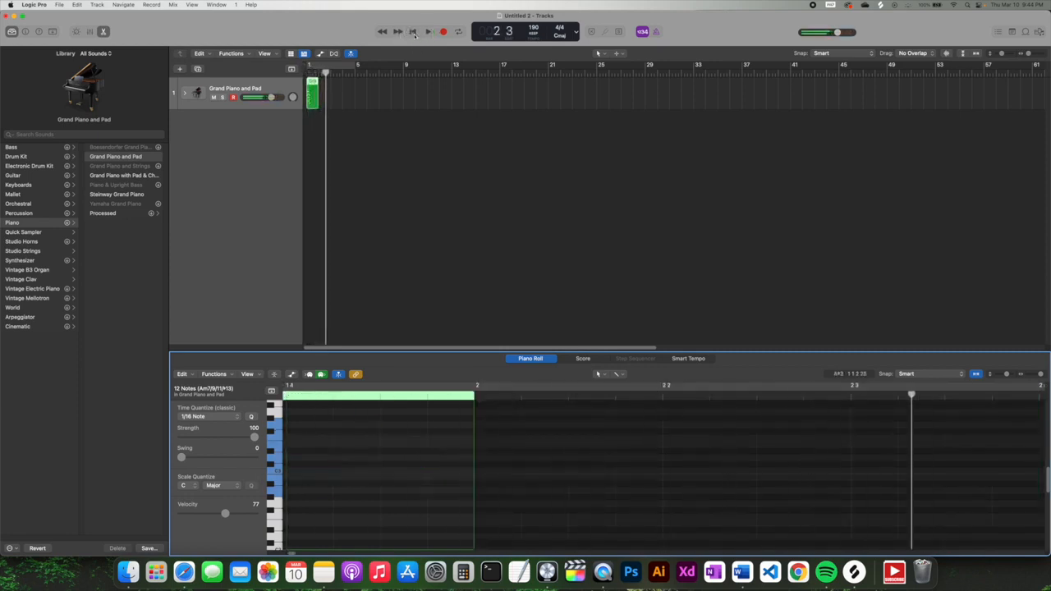
click(412, 31)
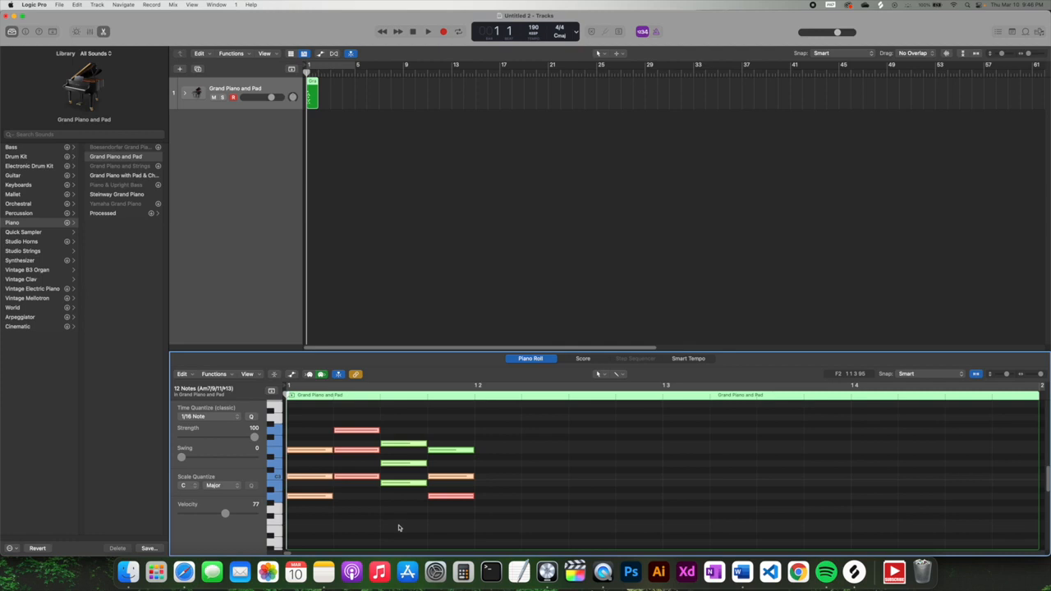
- Copy the chord pattern across the rest of bar 1 and lower the tempo from 190 to 100
drag(393, 486, 996, 486)
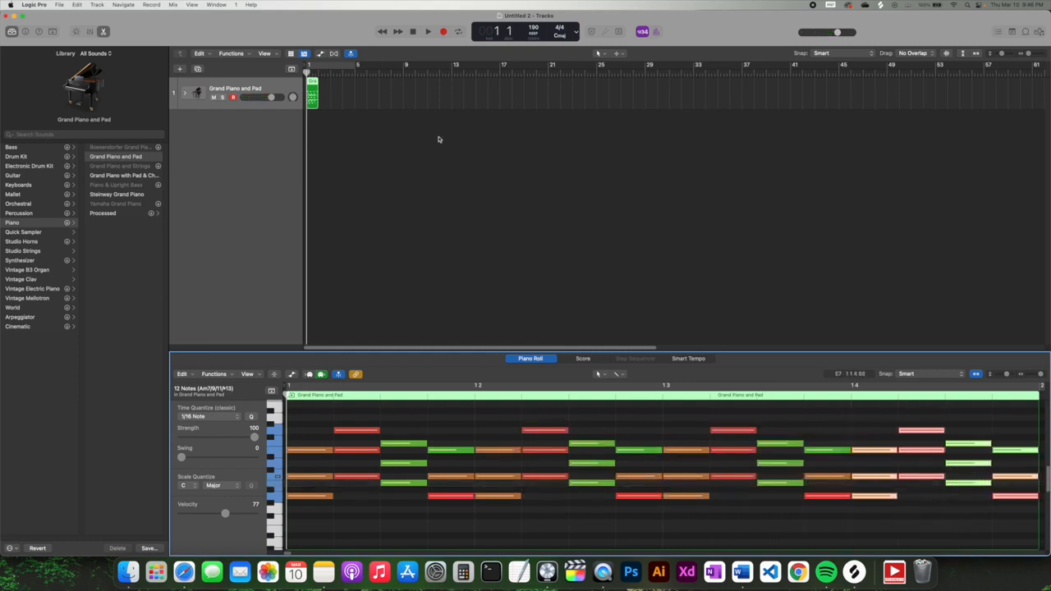
click(427, 31)
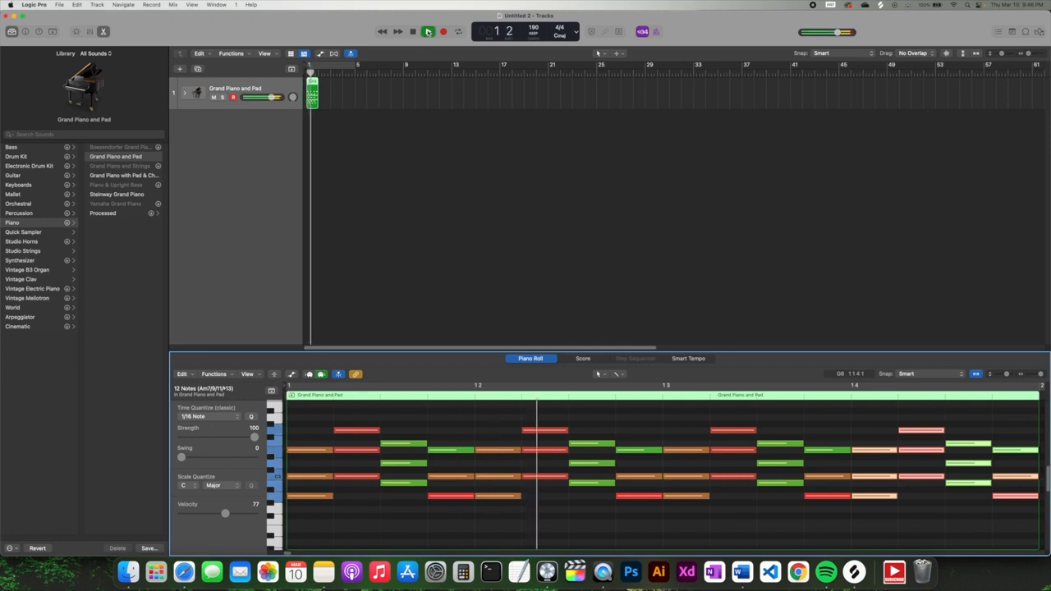
click(427, 31)
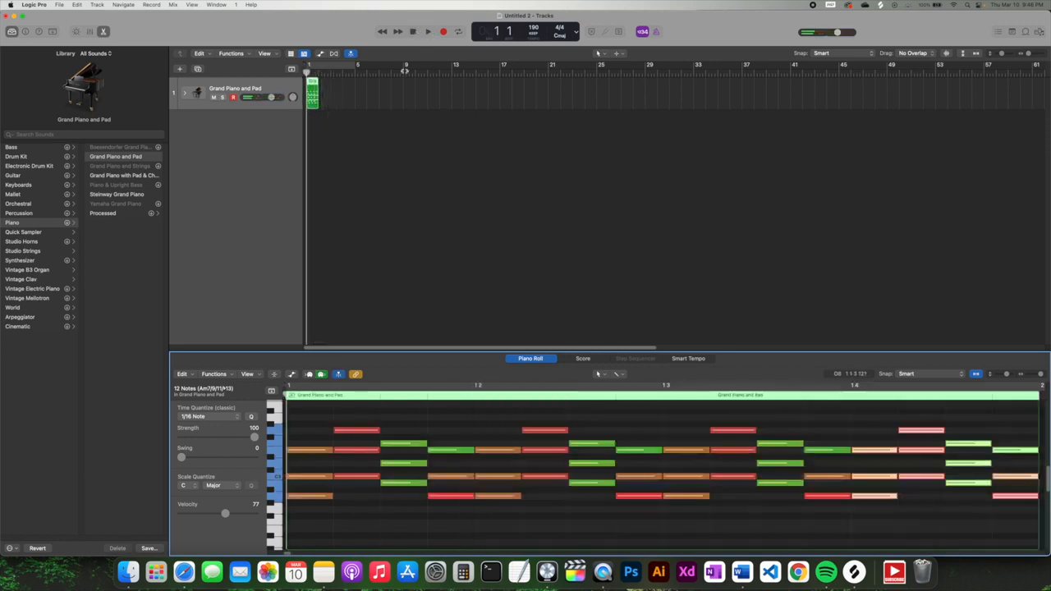
drag(534, 30, 539, 140)
click(427, 31)
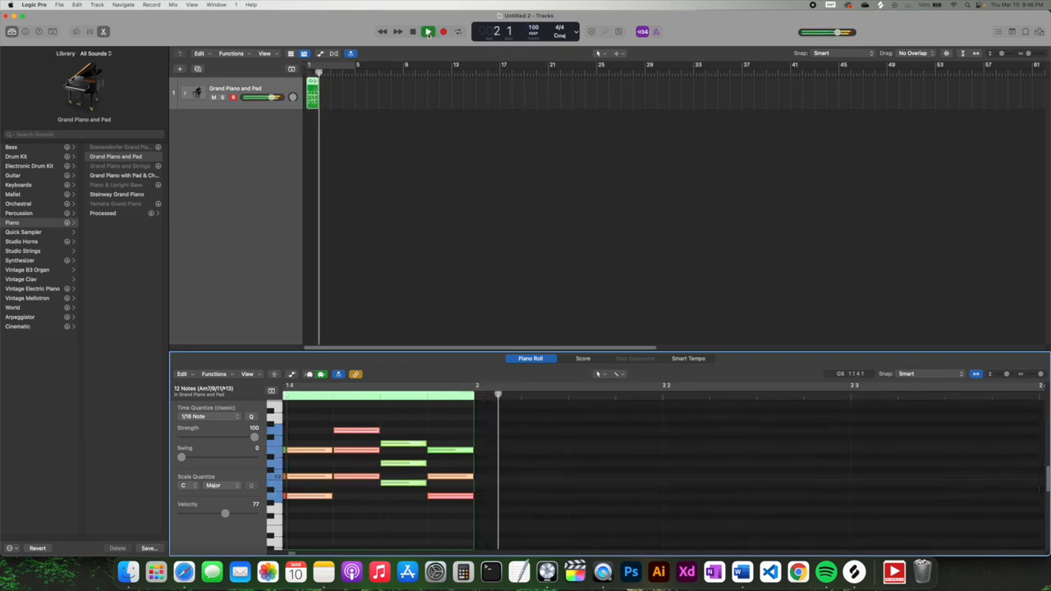
- Drop the tempo to 70 BPM and play the slowed four-chord progression
drag(534, 30, 535, 74)
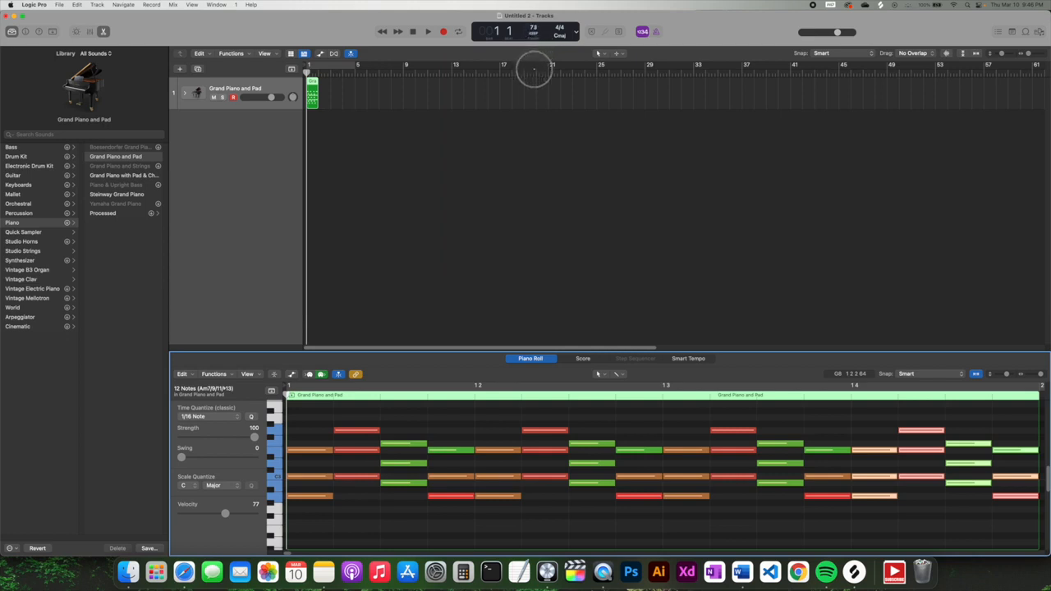
key(space)
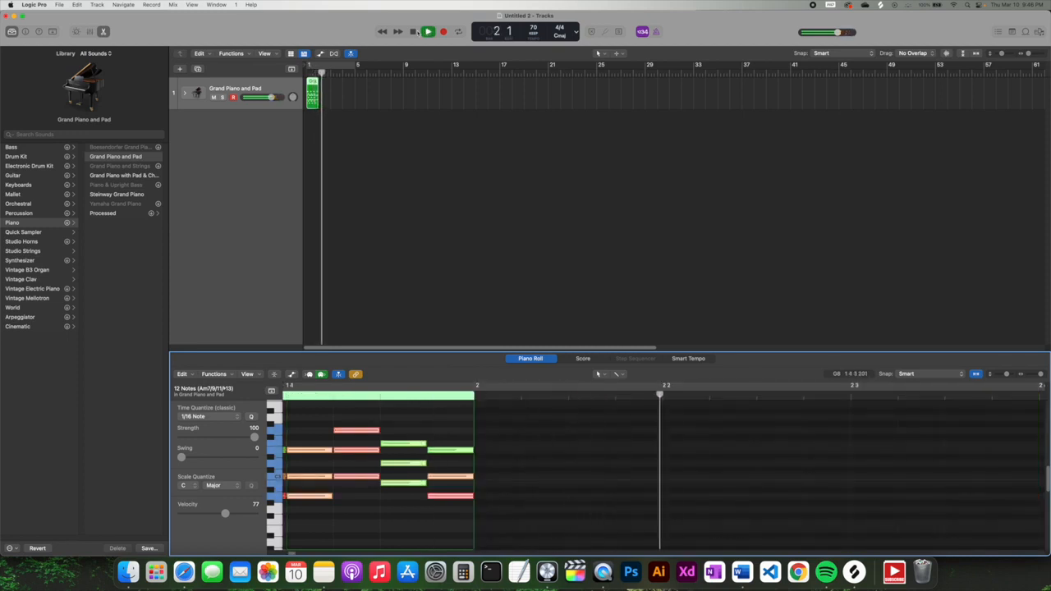
key(space)
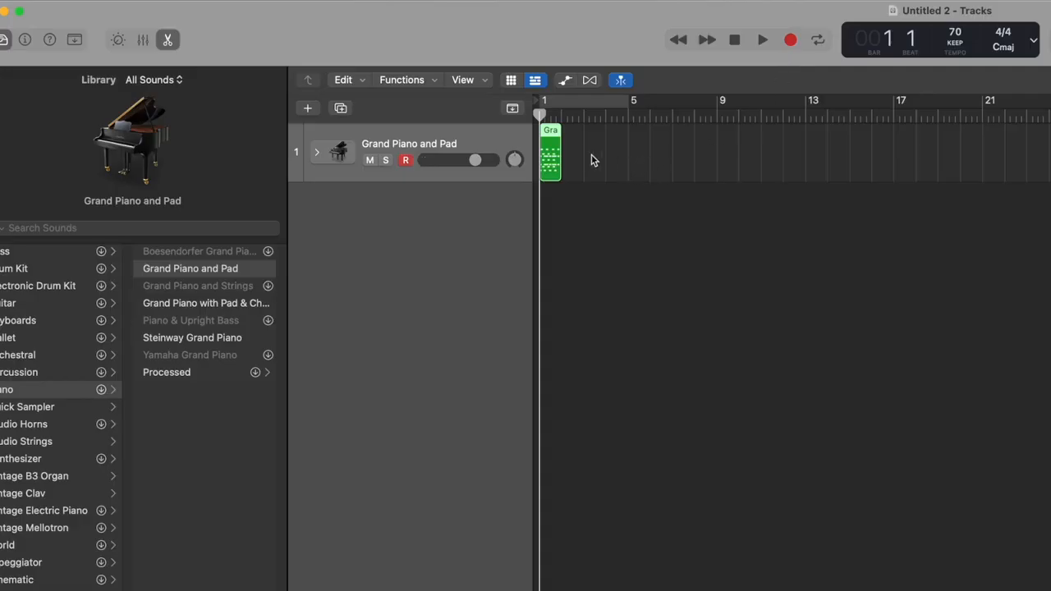
- Copy the Grand Piano and Pad region into bars 2, 3 and 4
click(574, 217)
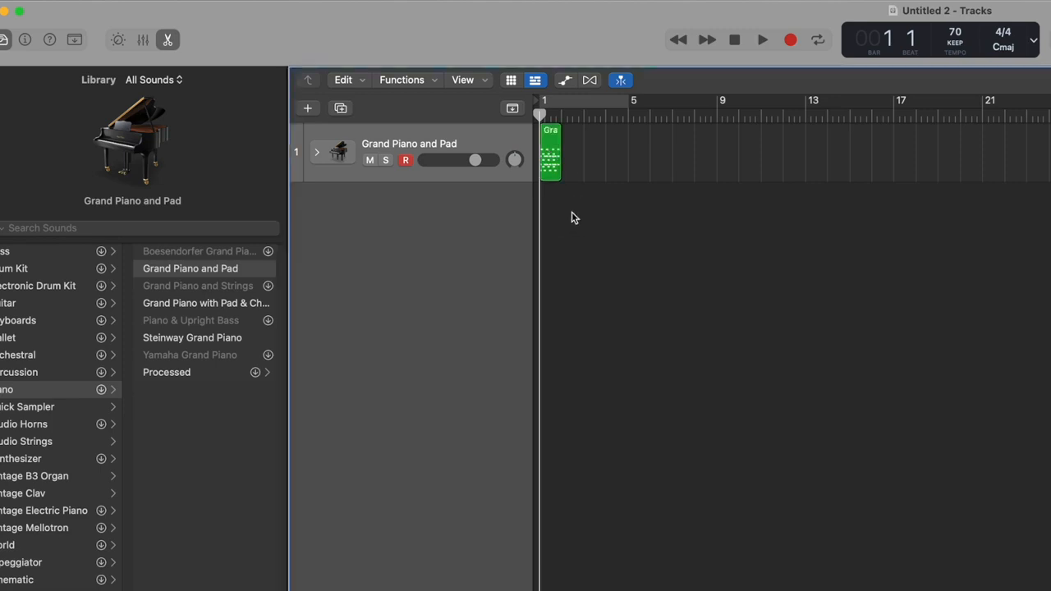
click(550, 146)
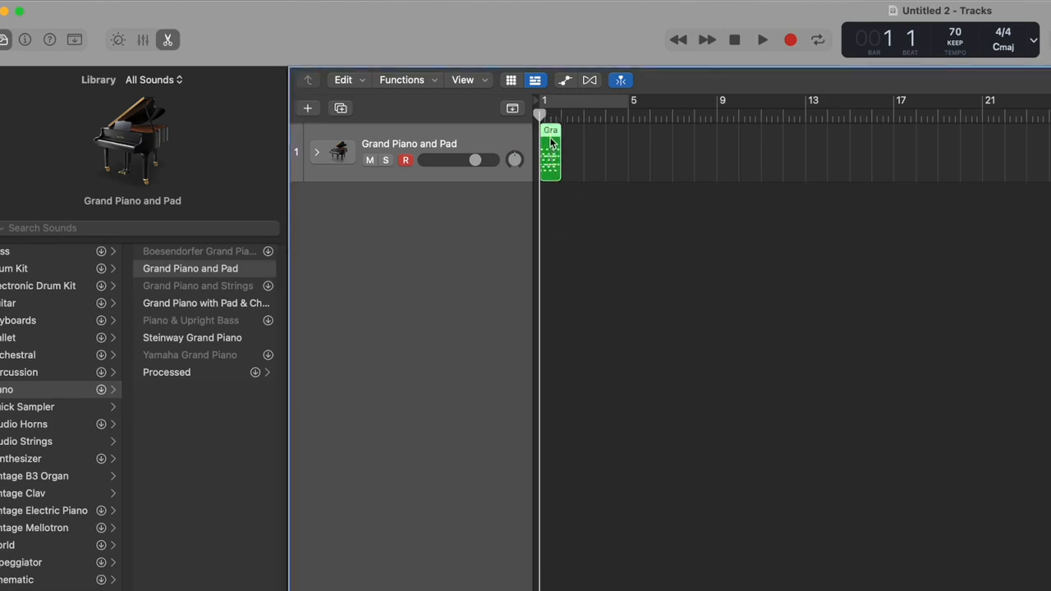
drag(551, 139, 592, 140)
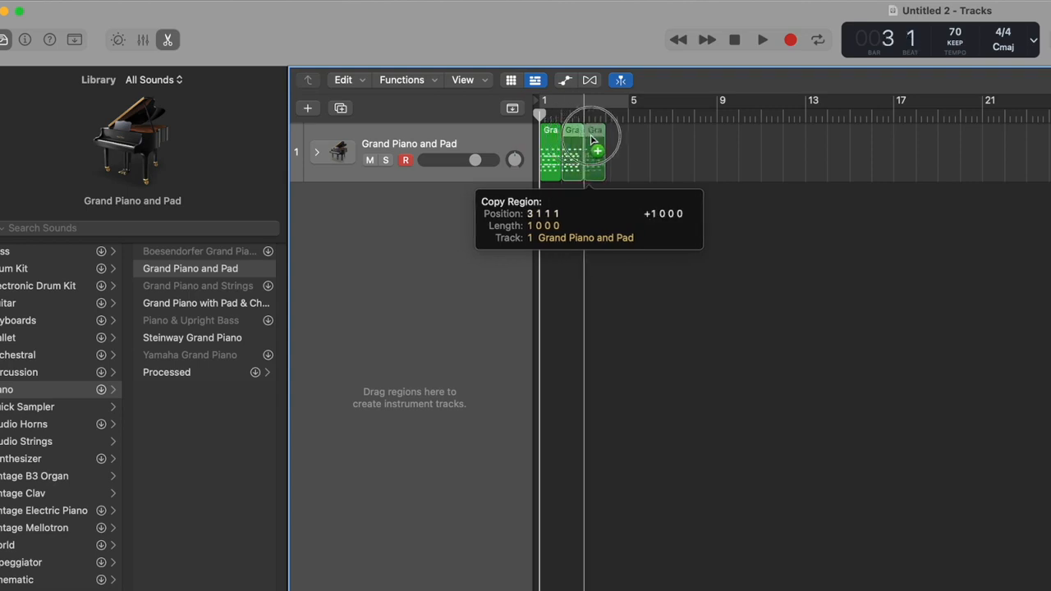
mouse_move(592, 140)
mouse_down()
mouse_move(1012, 146)
mouse_move(1050, 156)
mouse_move(598, 151)
mouse_up()
key(super+r)
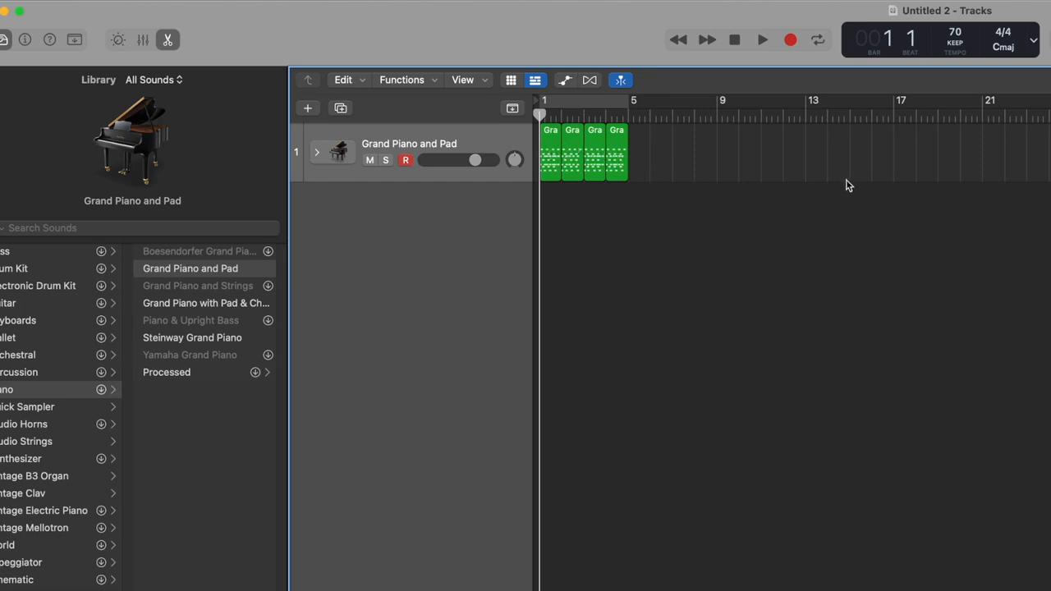
- Duplicate the piano regions to start at bar 9, filling the track through bar 16
drag(657, 202, 664, 146)
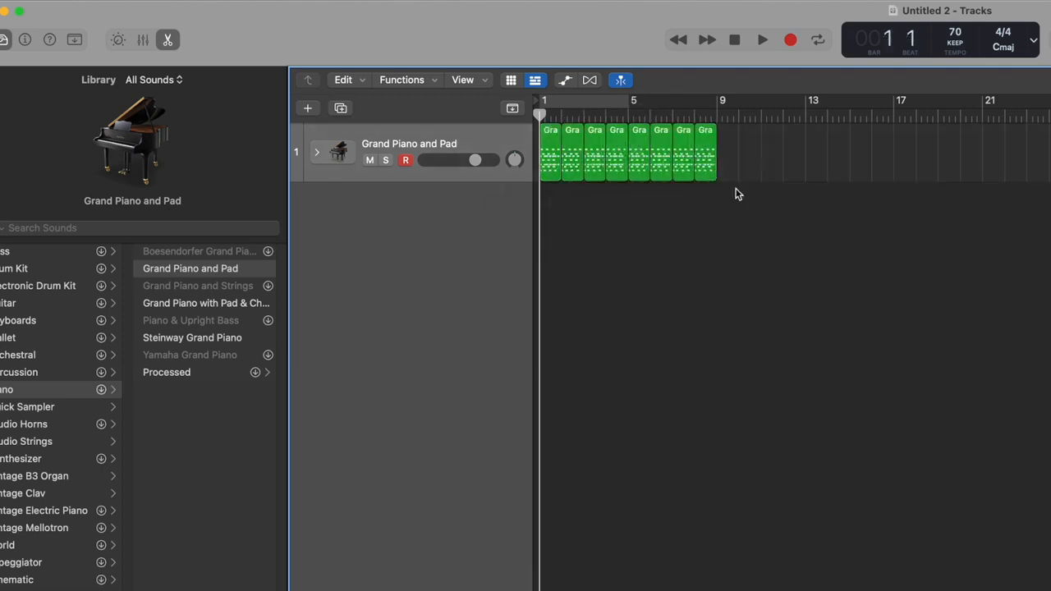
drag(737, 194, 728, 148)
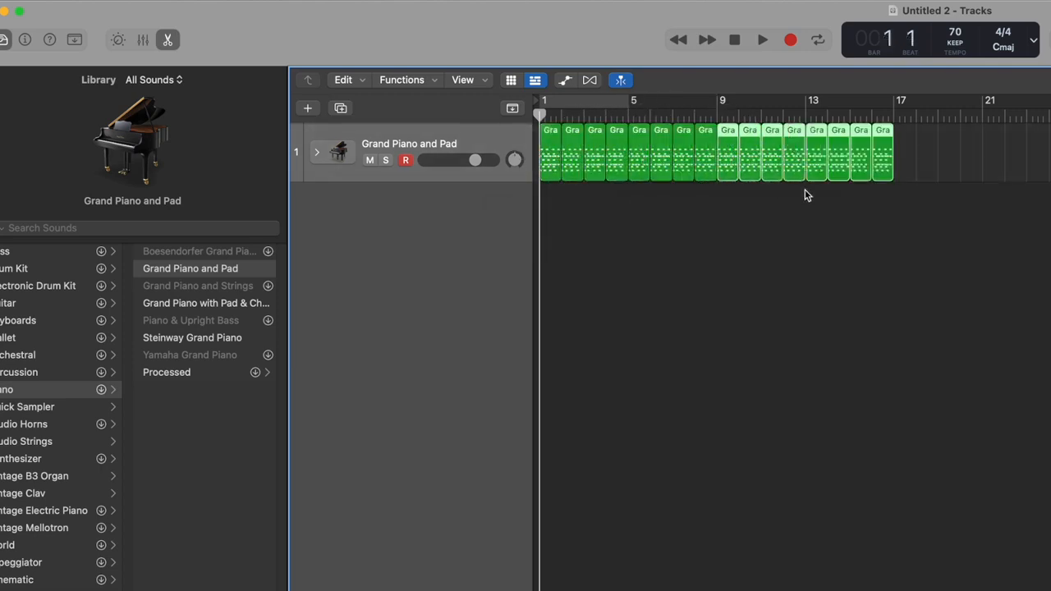
click(892, 221)
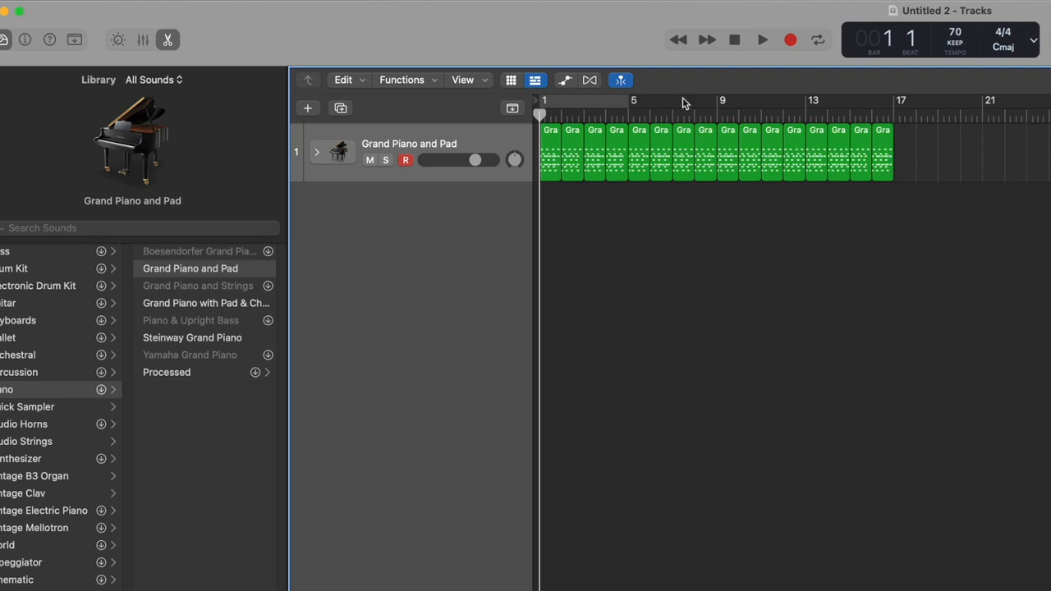
click(763, 41)
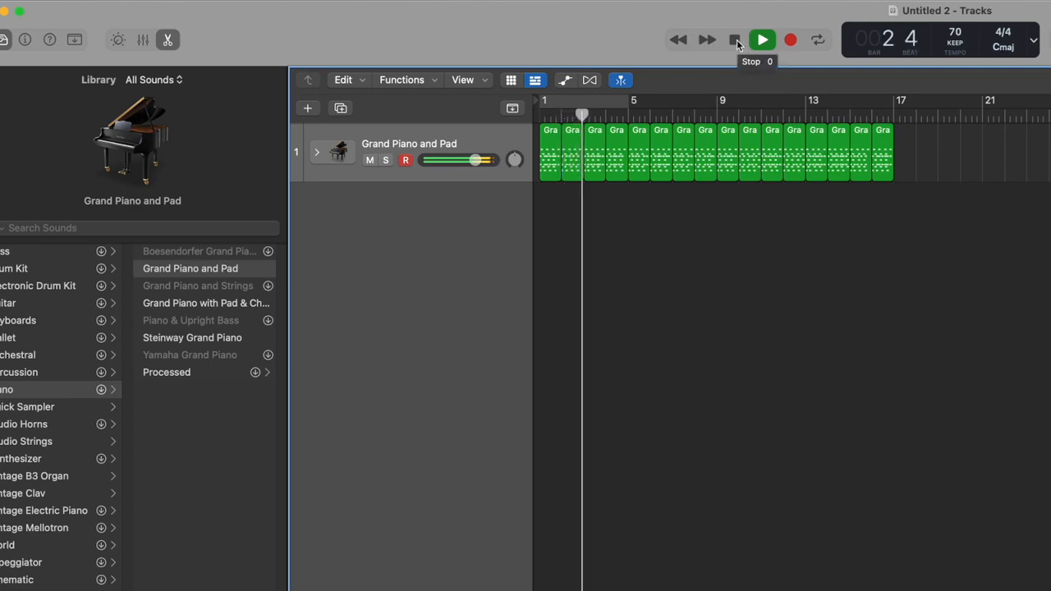
click(736, 41)
click(736, 42)
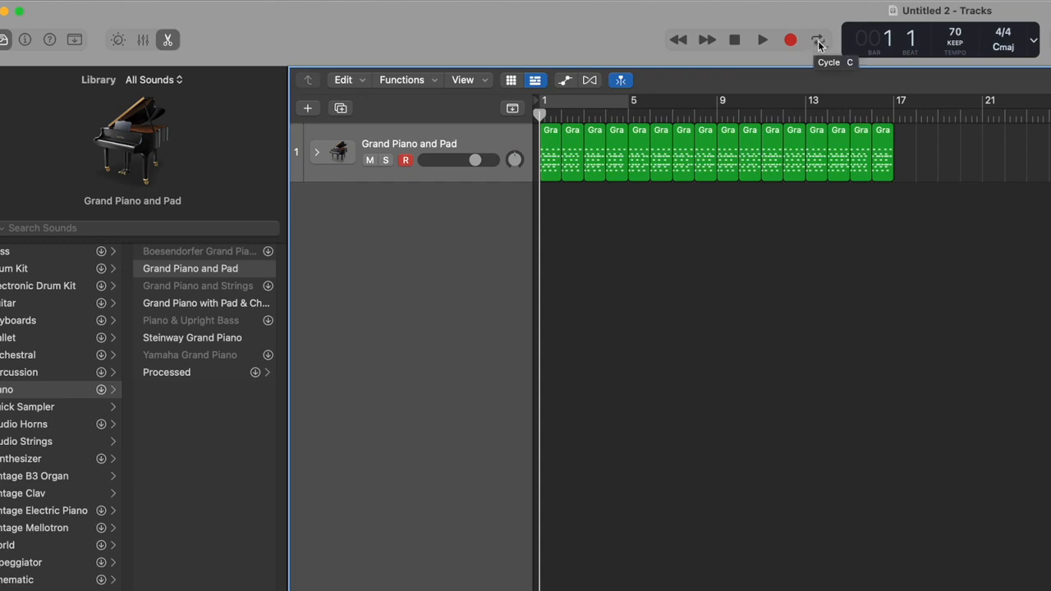
click(819, 43)
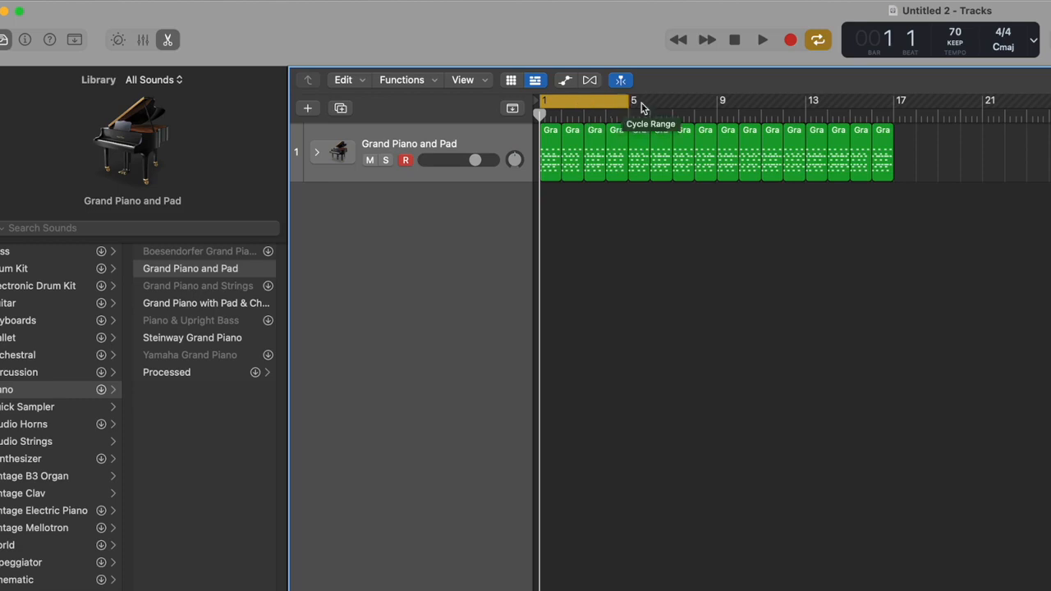
drag(628, 100, 562, 100)
key(space)
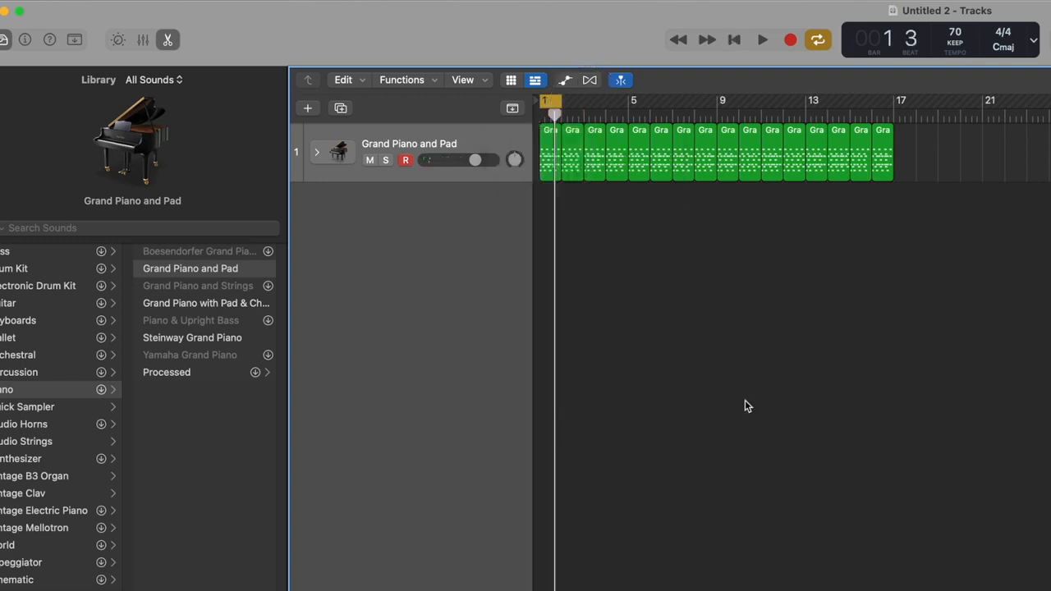
click(763, 40)
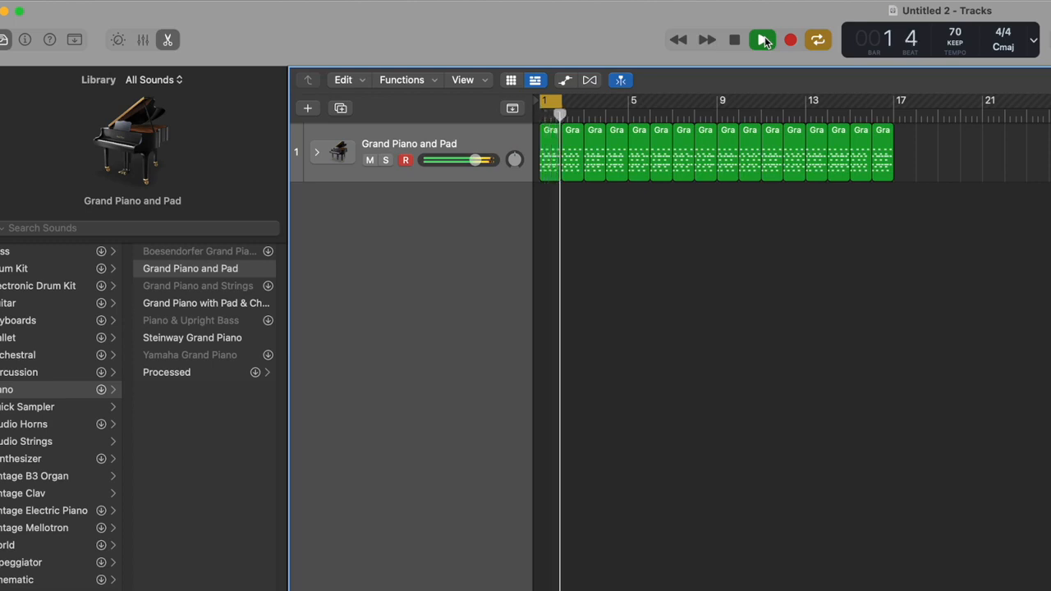
click(735, 40)
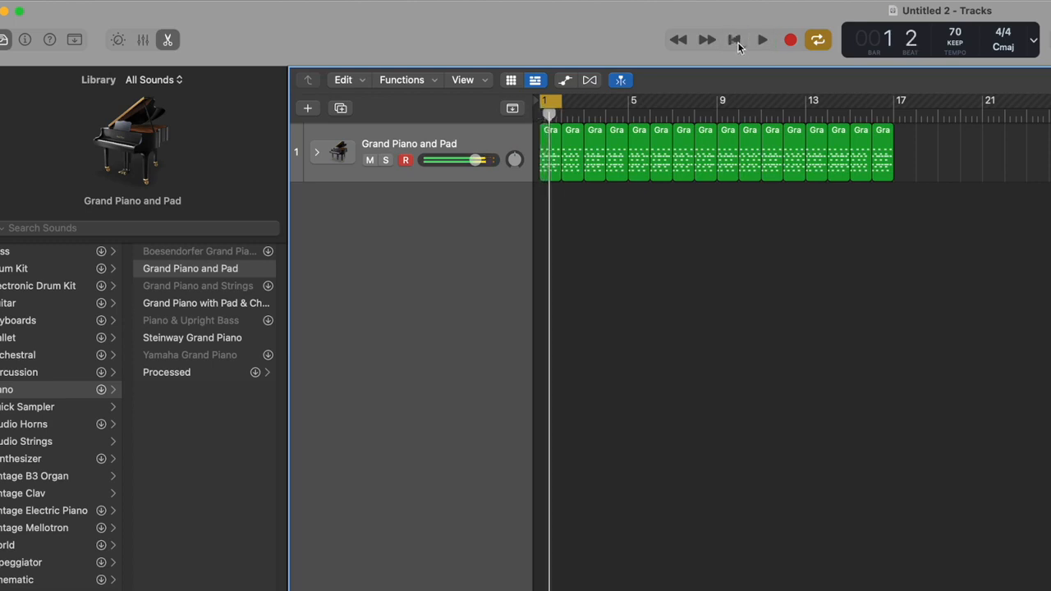
click(541, 116)
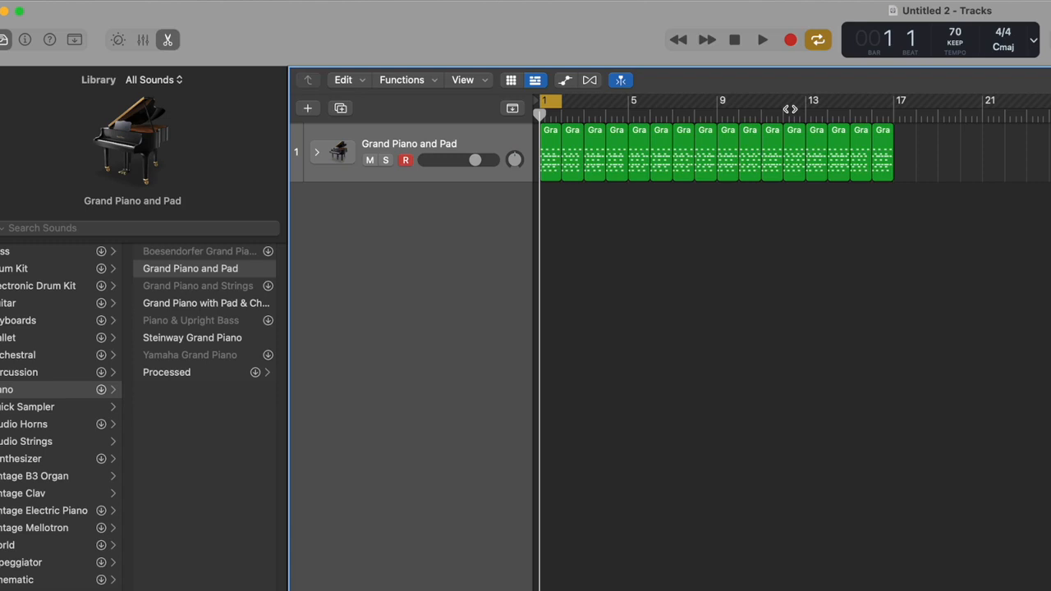
click(817, 42)
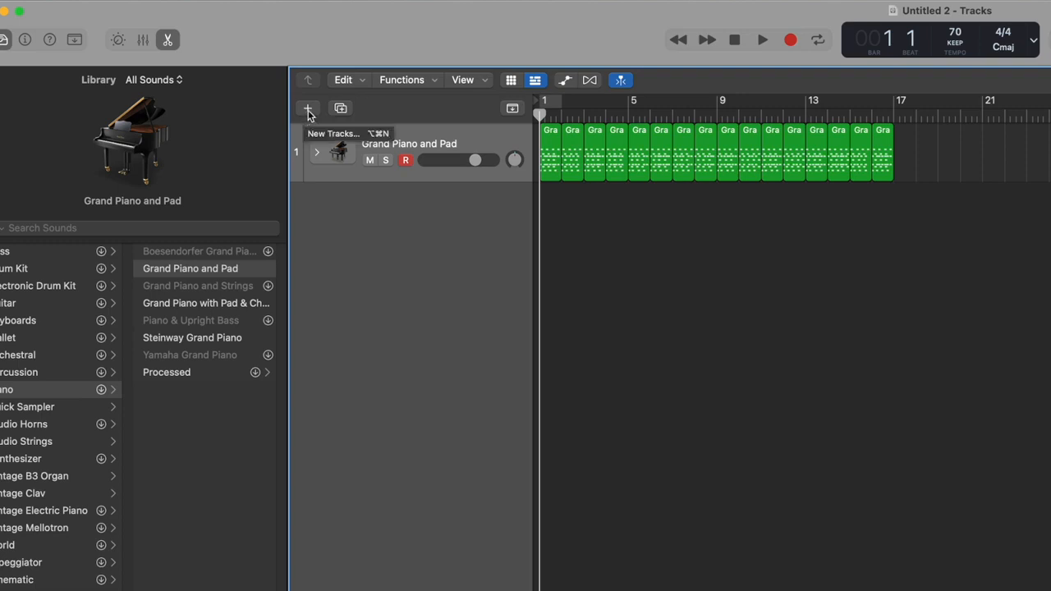
- Add a Rock-genre Drummer track, SoCal, with a drum region spanning bars 1 to 8
click(158, 1)
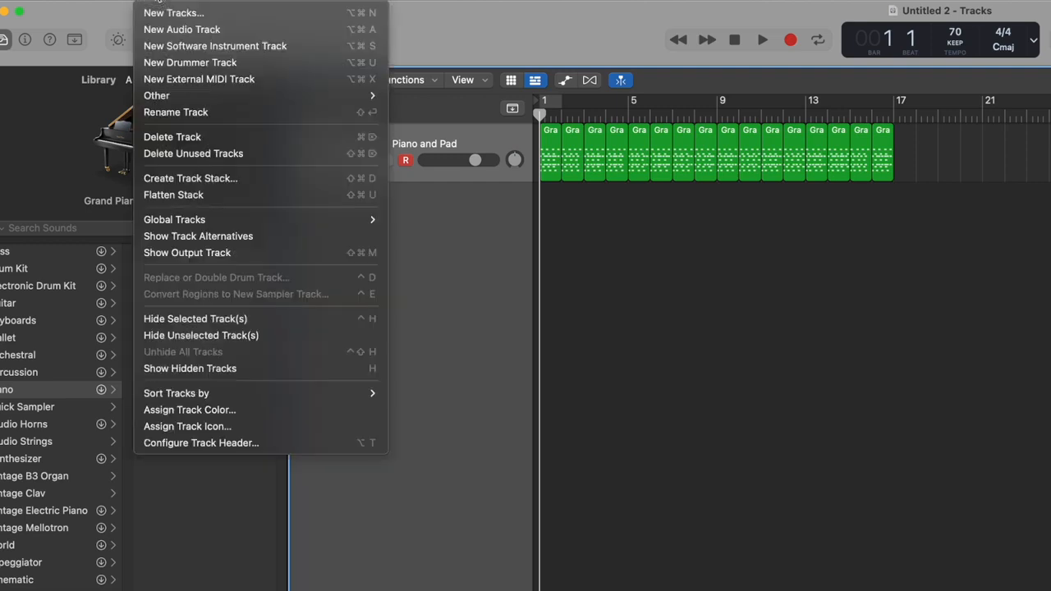
click(173, 13)
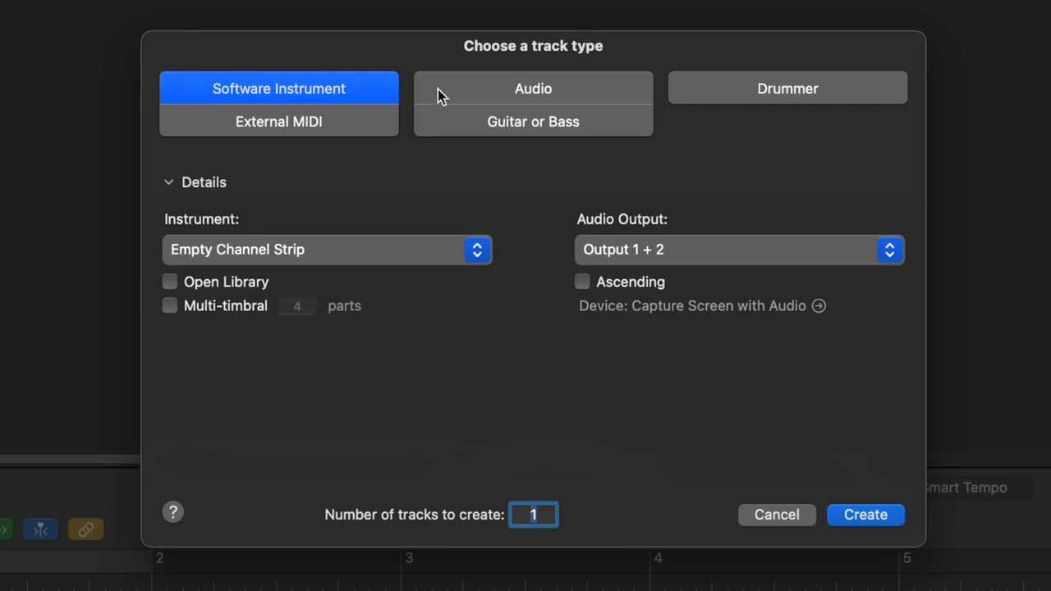
click(789, 95)
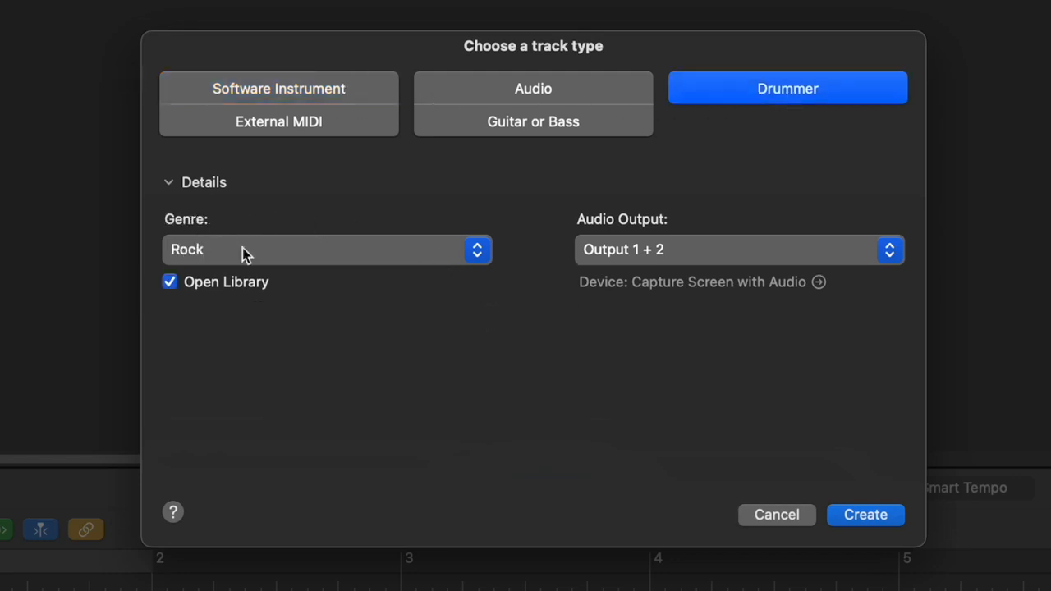
click(874, 521)
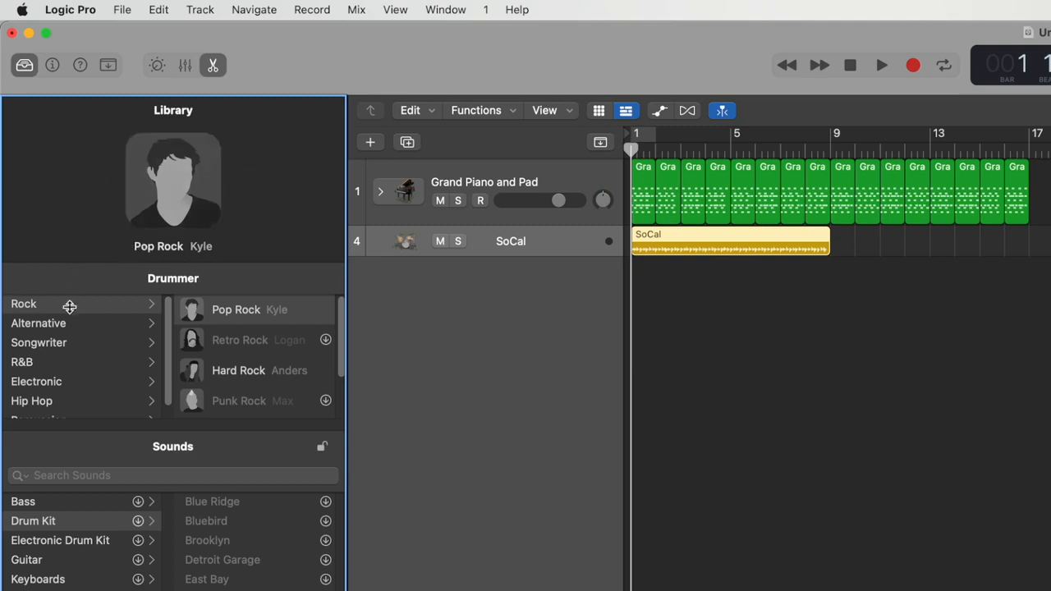
scroll(66, 337, down, 1)
scroll(64, 339, up, 1)
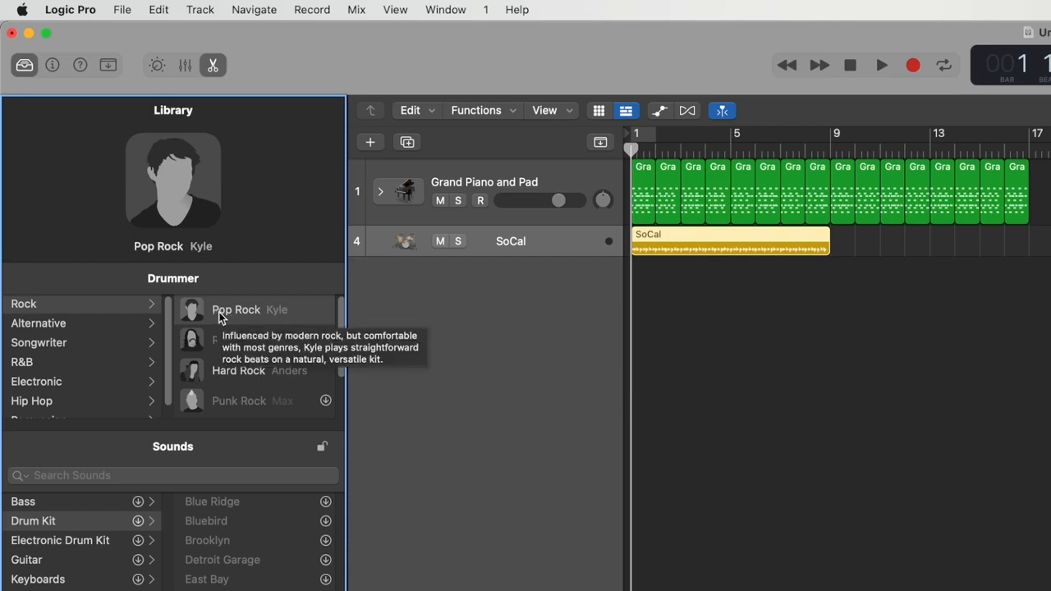
mouse_move(259, 341)
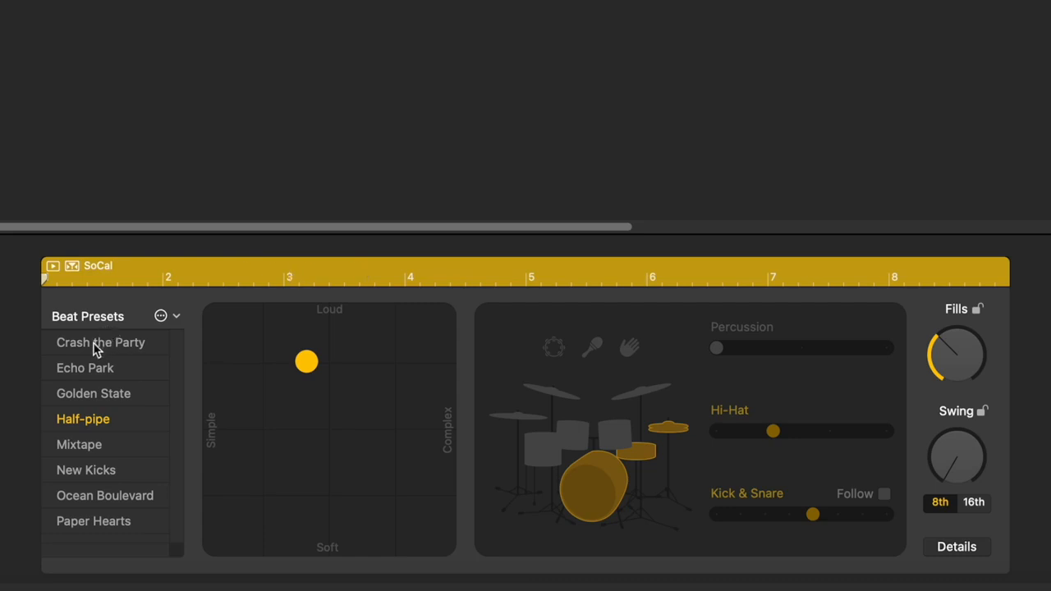
- Try the Half-pipe, New Kicks, Ocean Boulevard and Paper Hearts presets, settle on Golden State, and make it louder and more complex
click(100, 390)
click(99, 416)
click(101, 469)
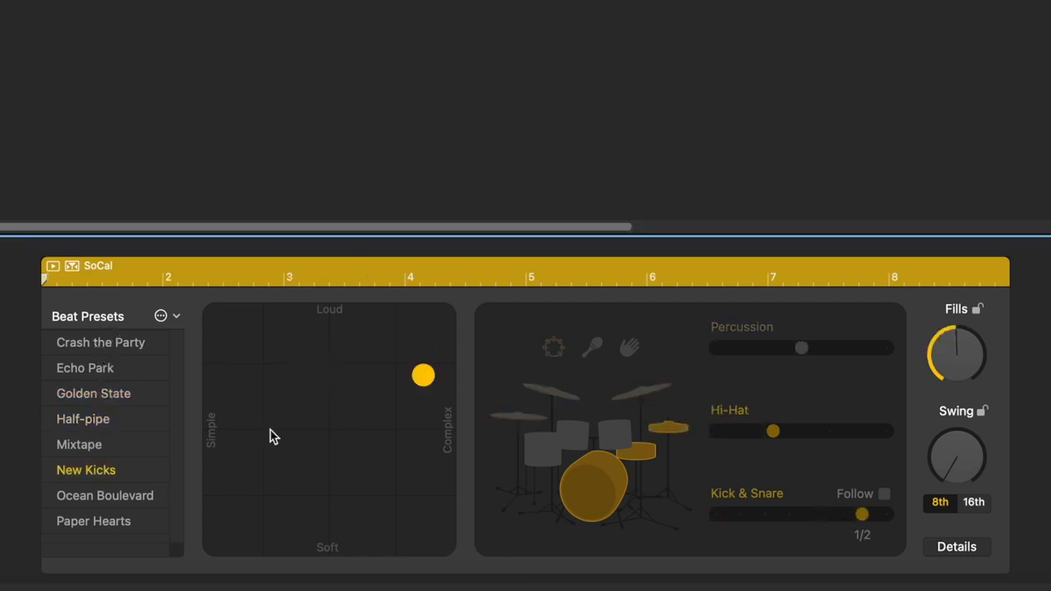
click(105, 498)
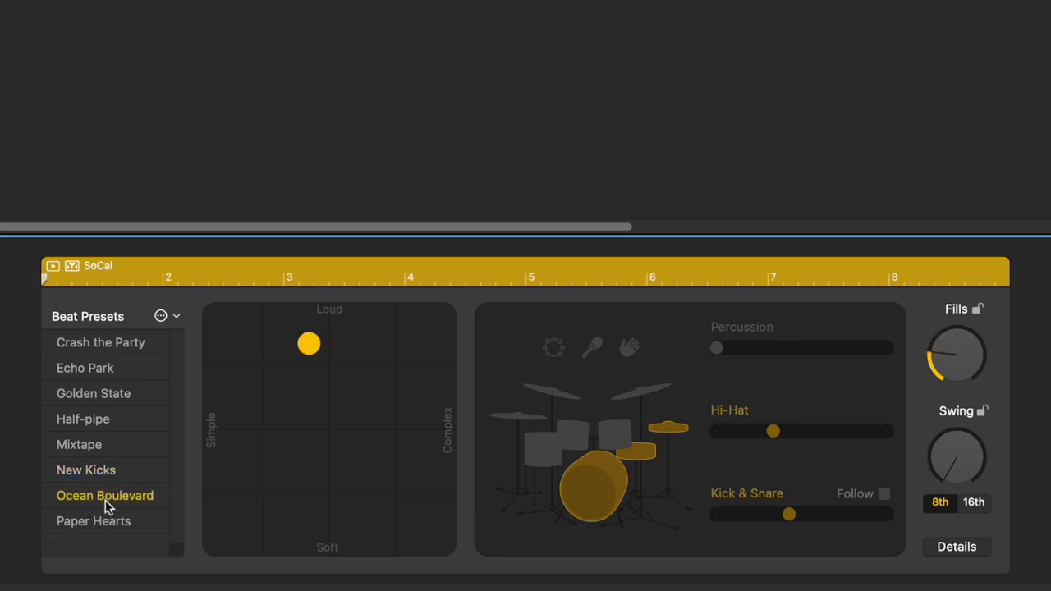
click(99, 523)
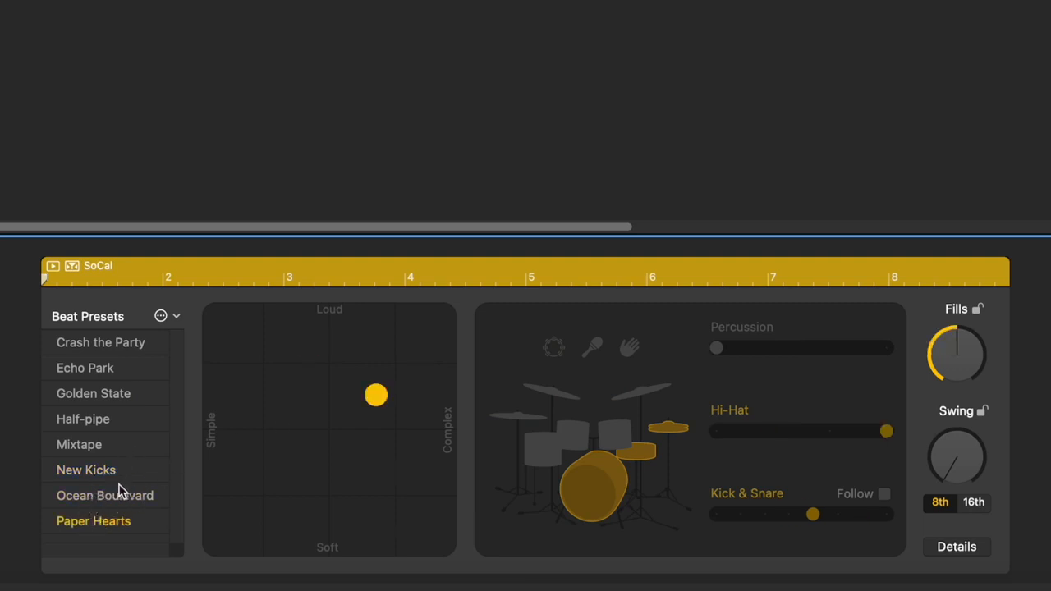
click(109, 397)
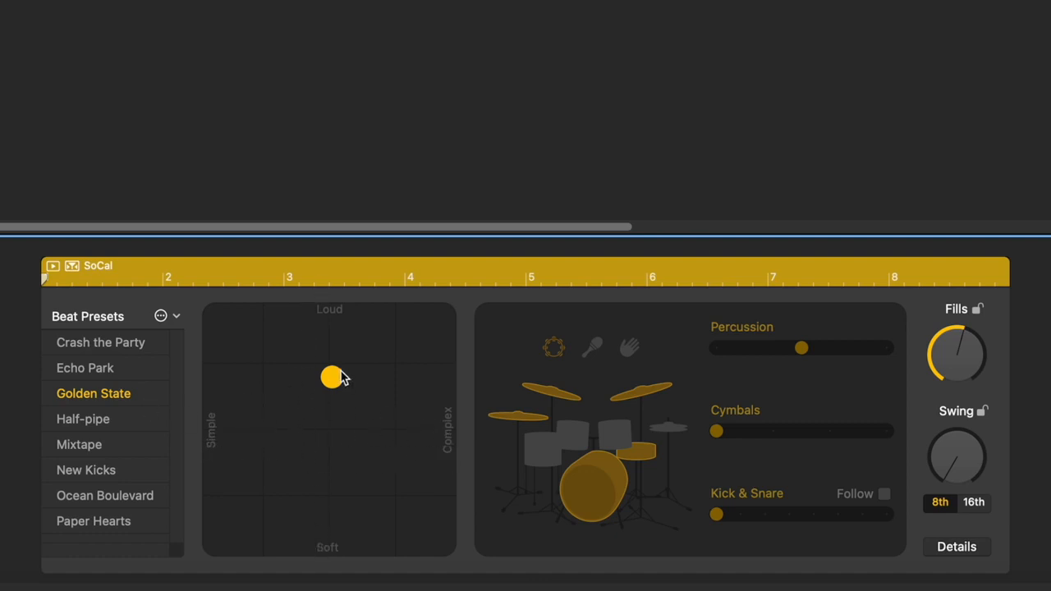
drag(339, 377, 410, 296)
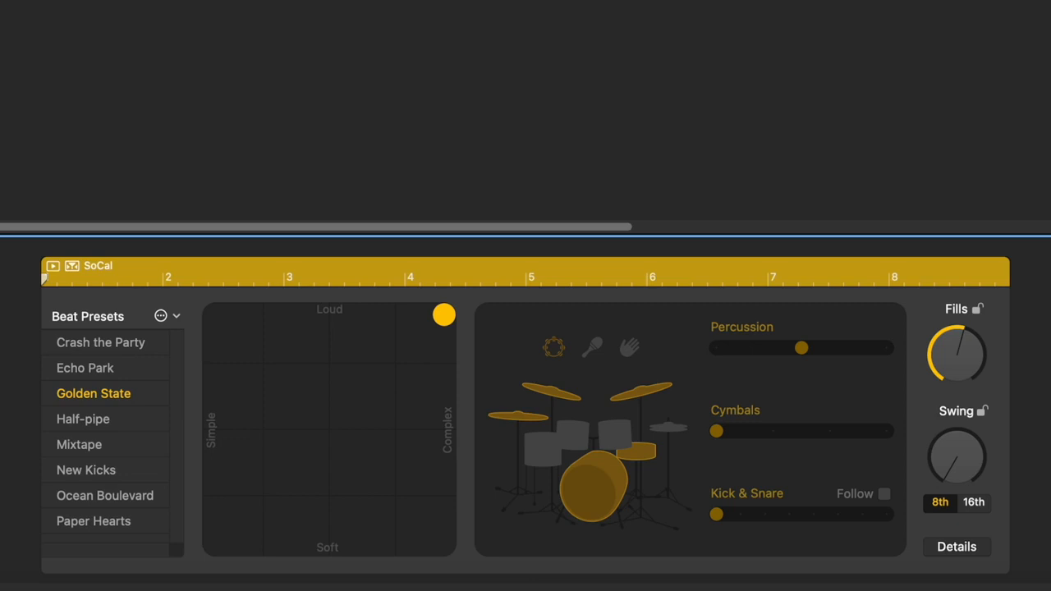
- Add toms to the SoCal pattern and turn the Toms and Percussion sliders fully up
key(space)
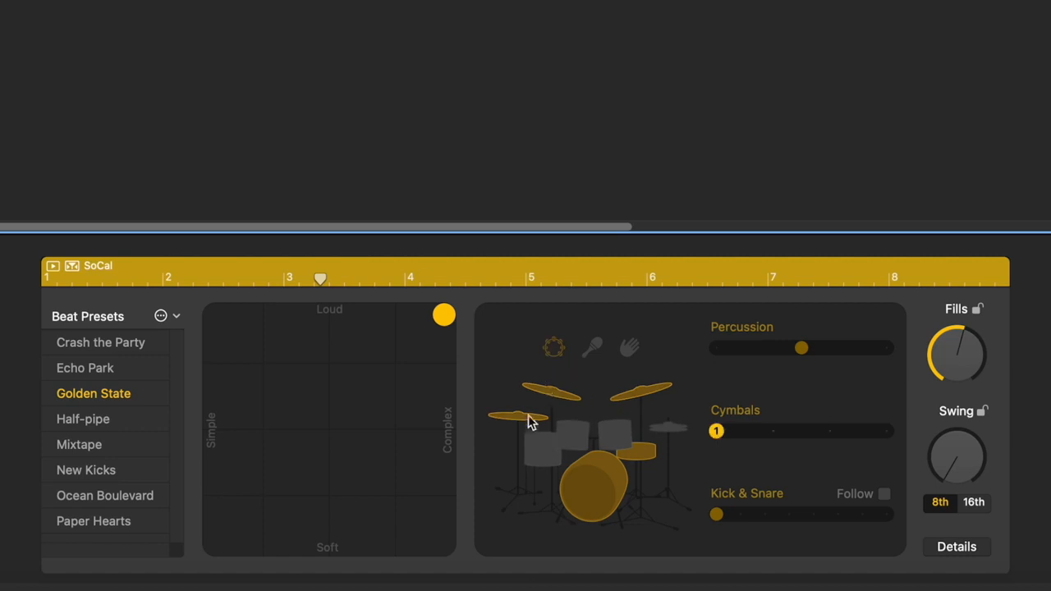
click(578, 444)
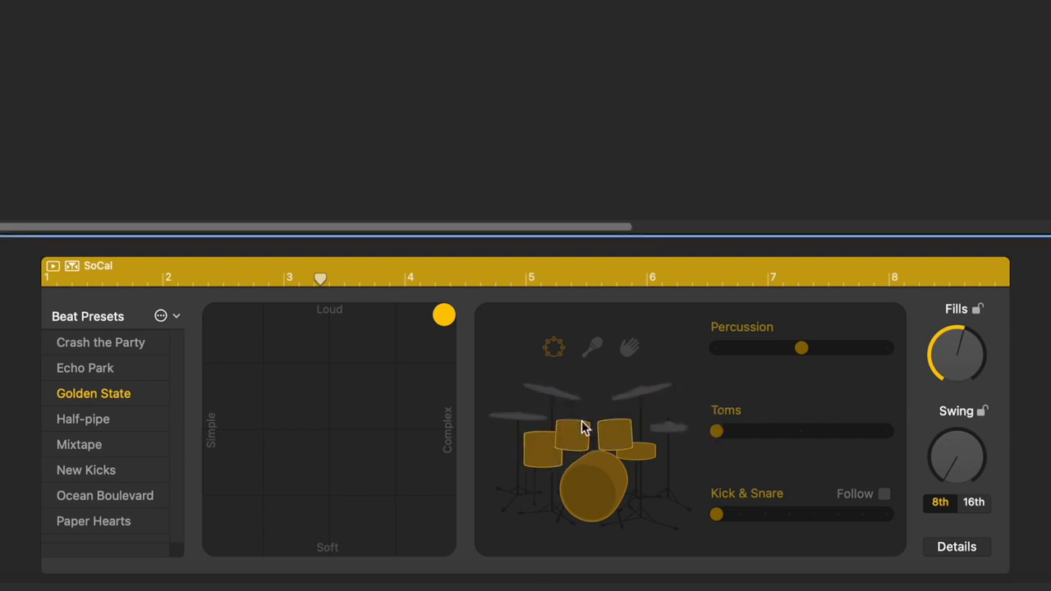
drag(716, 430, 886, 431)
drag(801, 349, 887, 348)
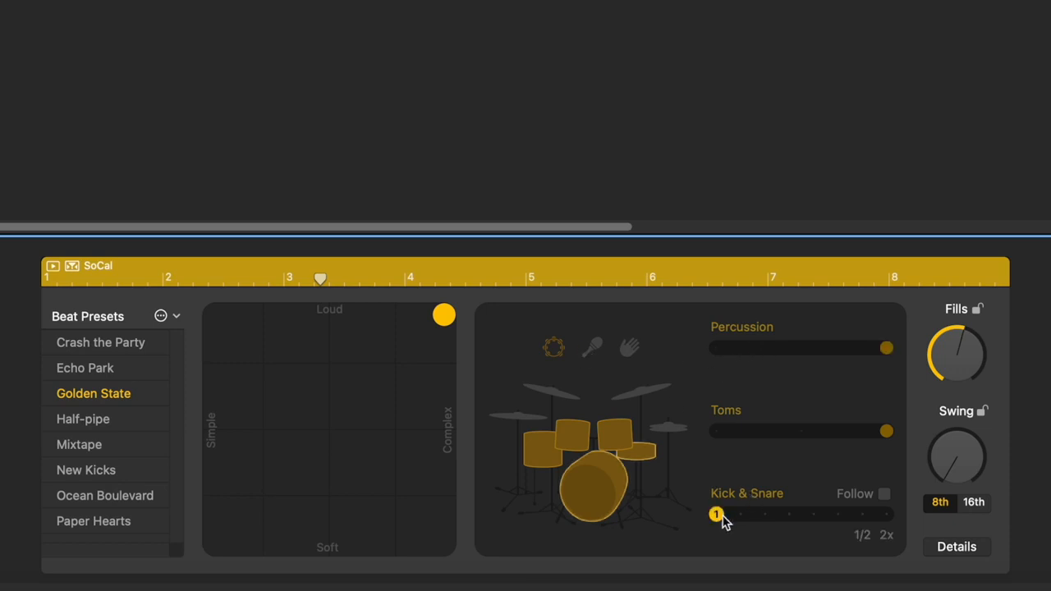
- Make the kick and snare follow the Pad track and unmute the Grand Piano and Pad track
drag(723, 515, 851, 526)
click(884, 496)
click(767, 517)
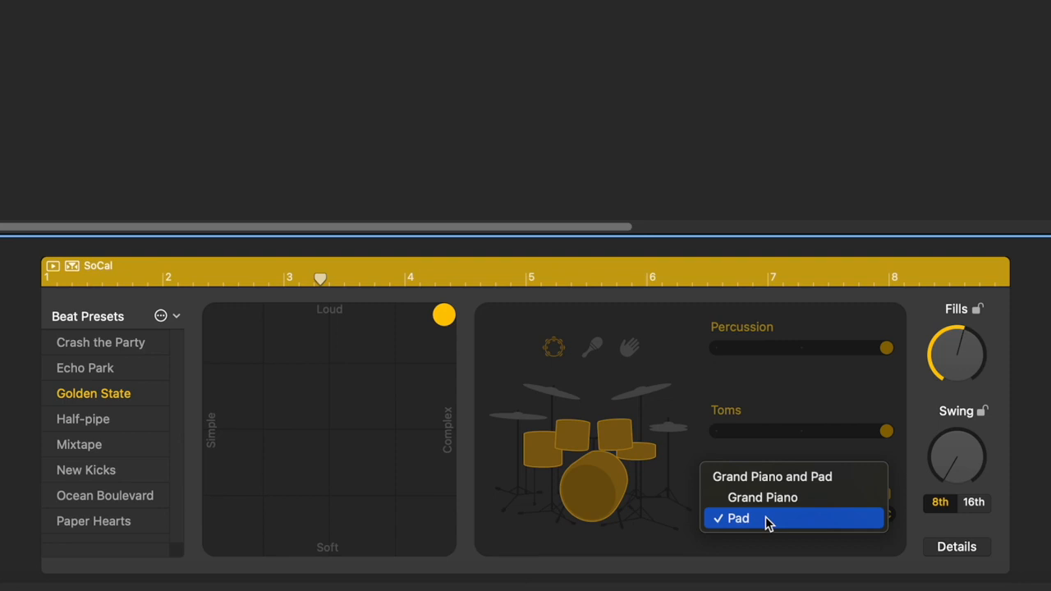
click(766, 517)
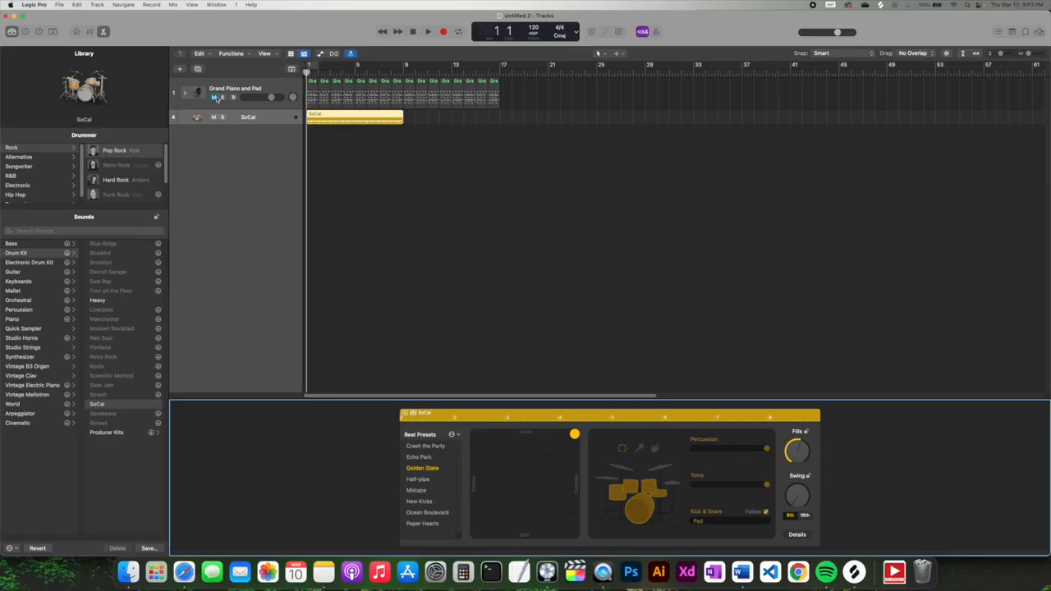
click(214, 97)
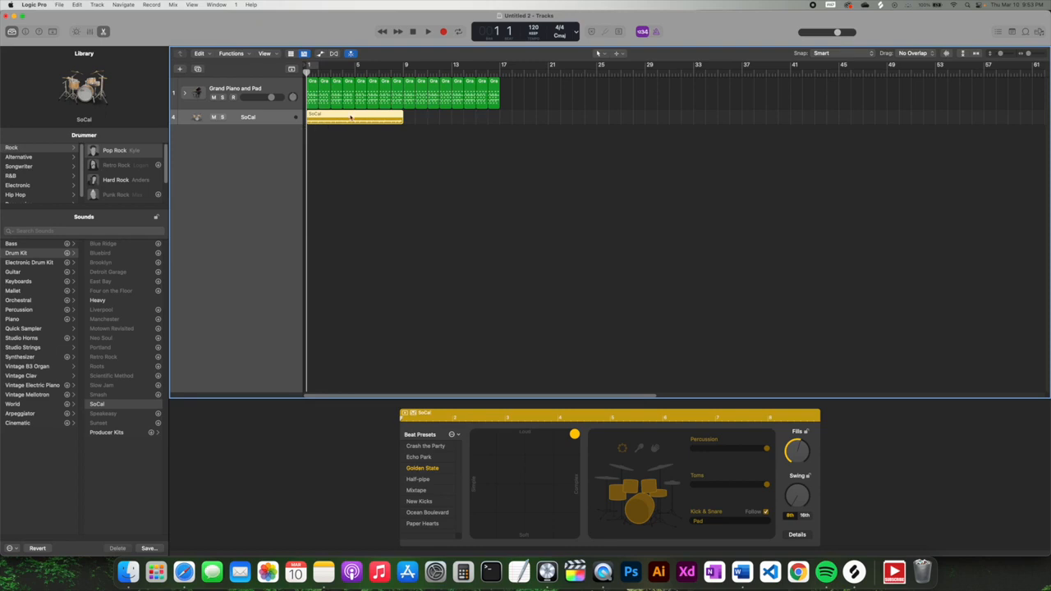
- Make the SoCal track taller and shorten its drum region to end before bar 5
click(427, 31)
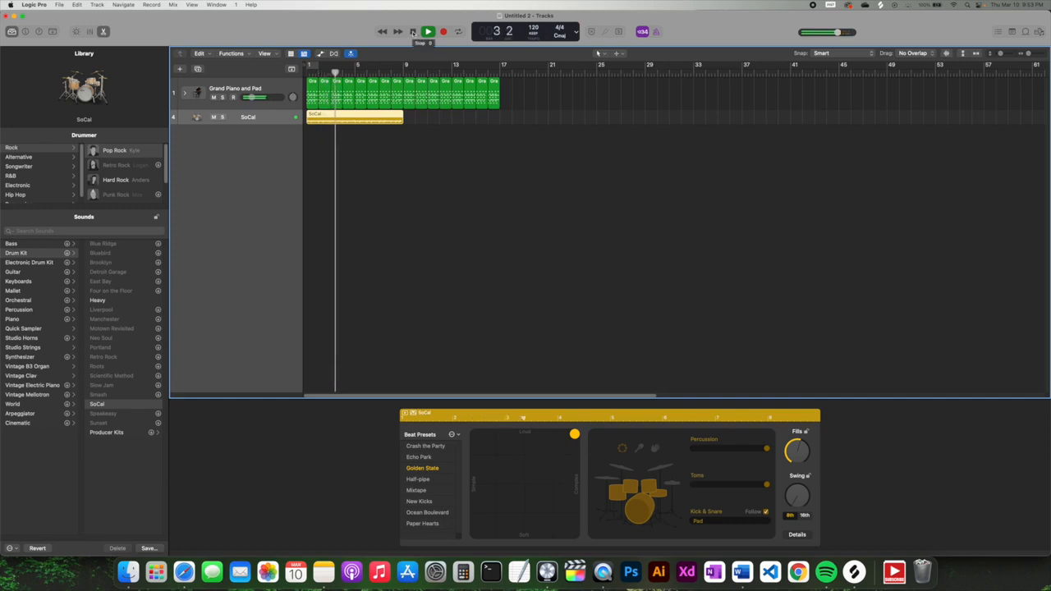
click(413, 32)
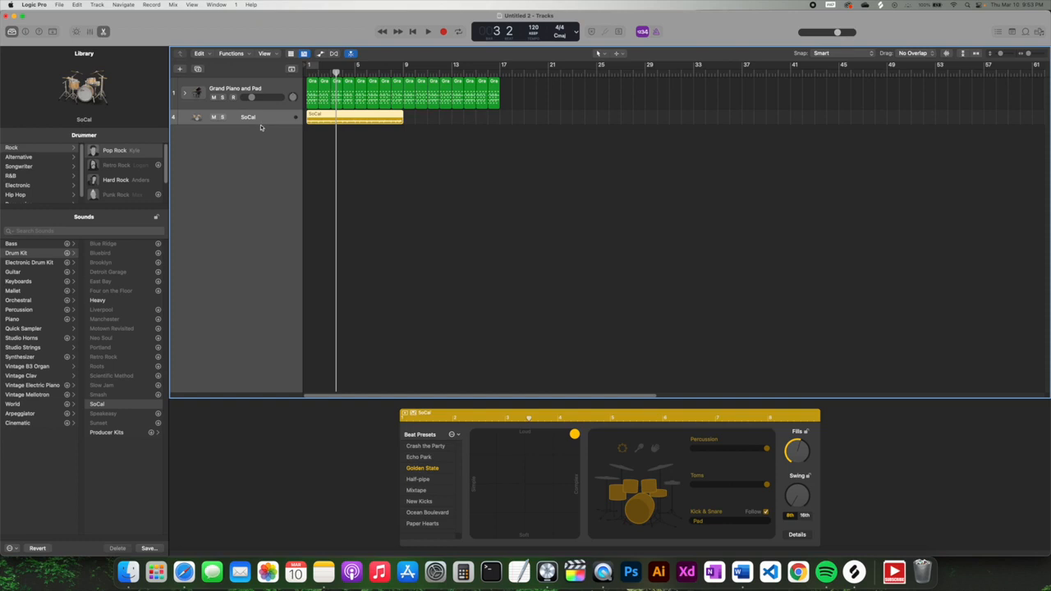
drag(261, 127, 256, 151)
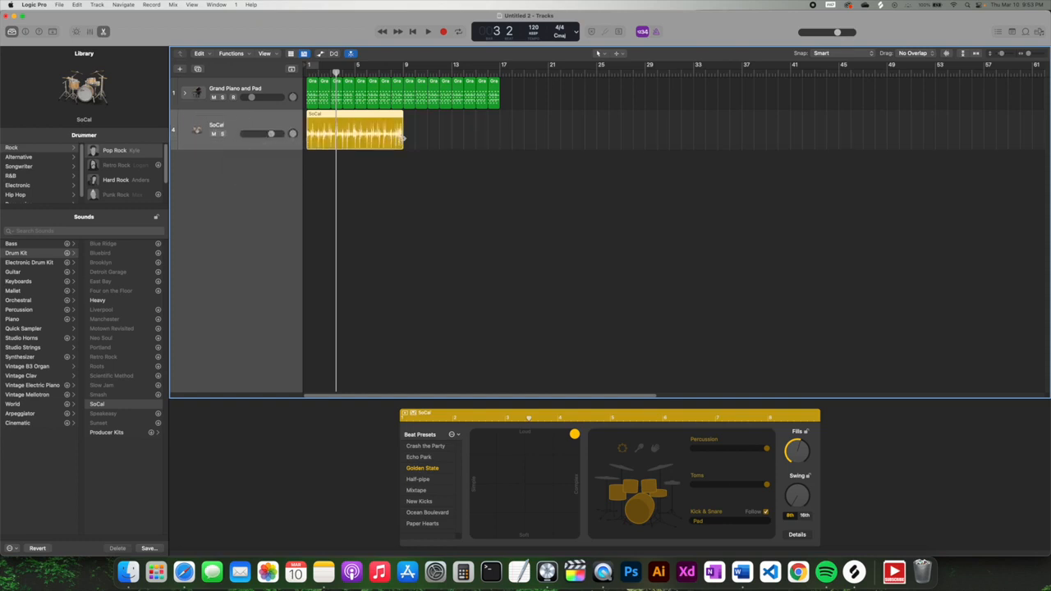
drag(403, 138, 341, 140)
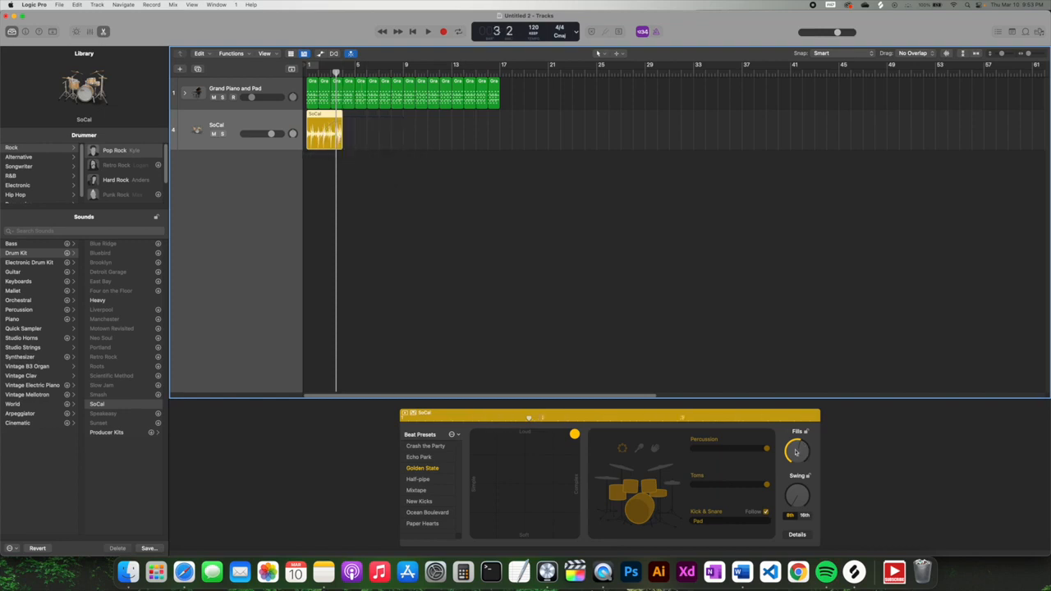
click(800, 444)
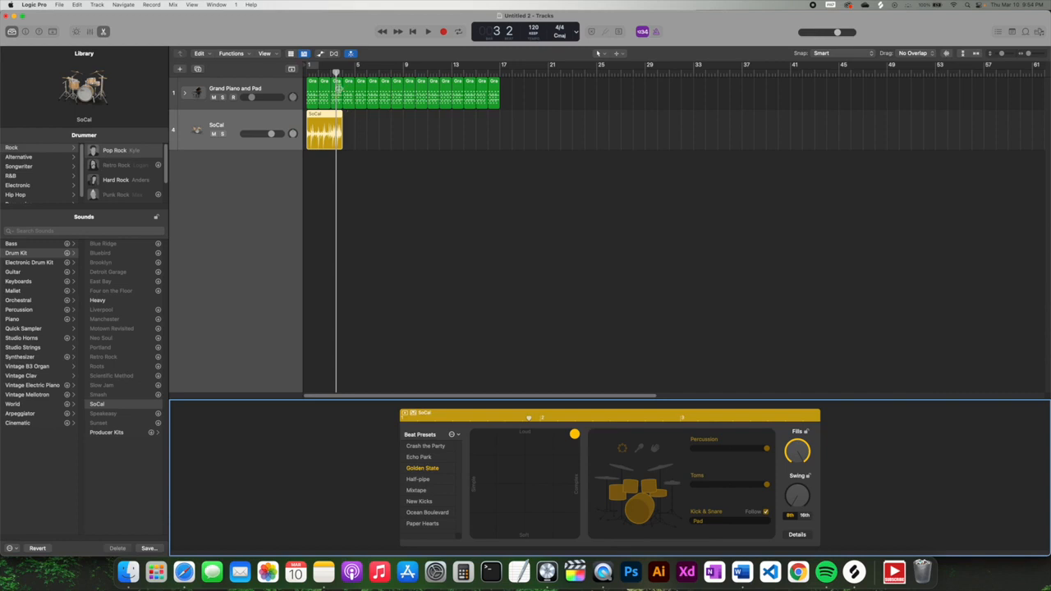
click(428, 31)
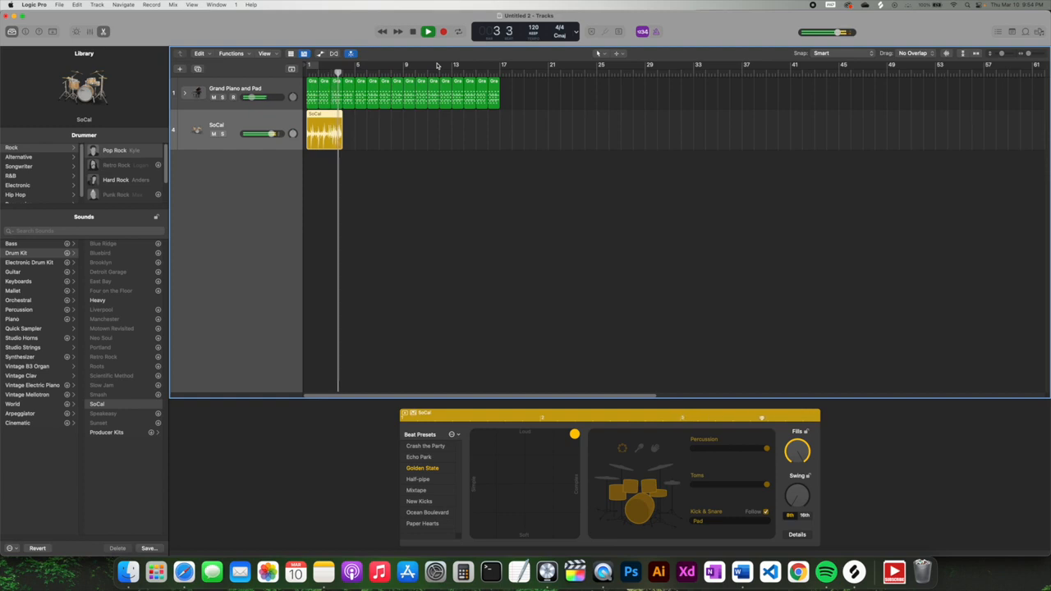
- Swap the drummer's toms for hi-hat, adjust the push/pull feel and add a few more ghost notes
click(413, 31)
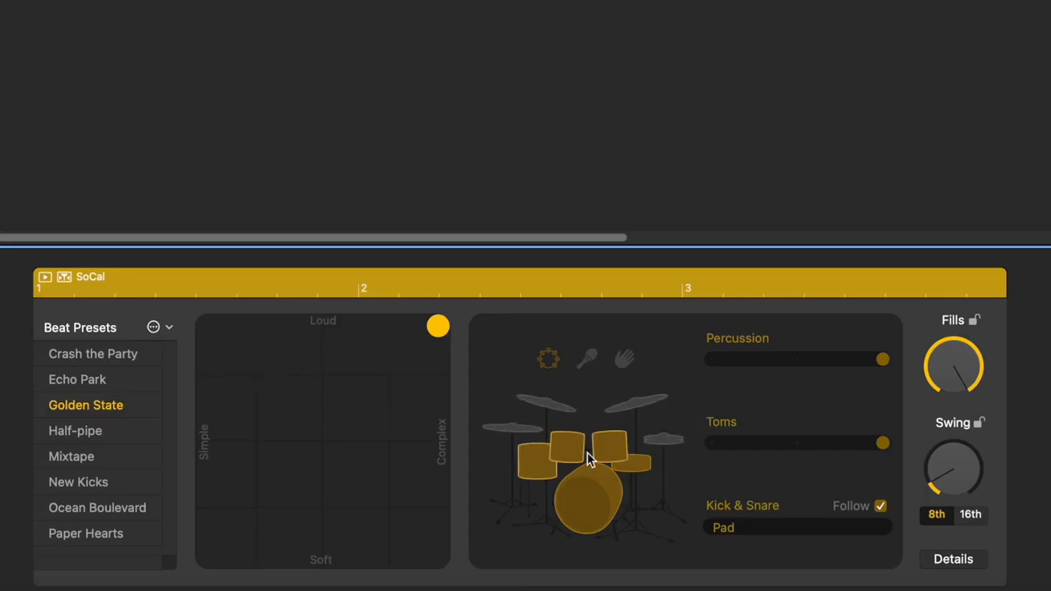
click(662, 439)
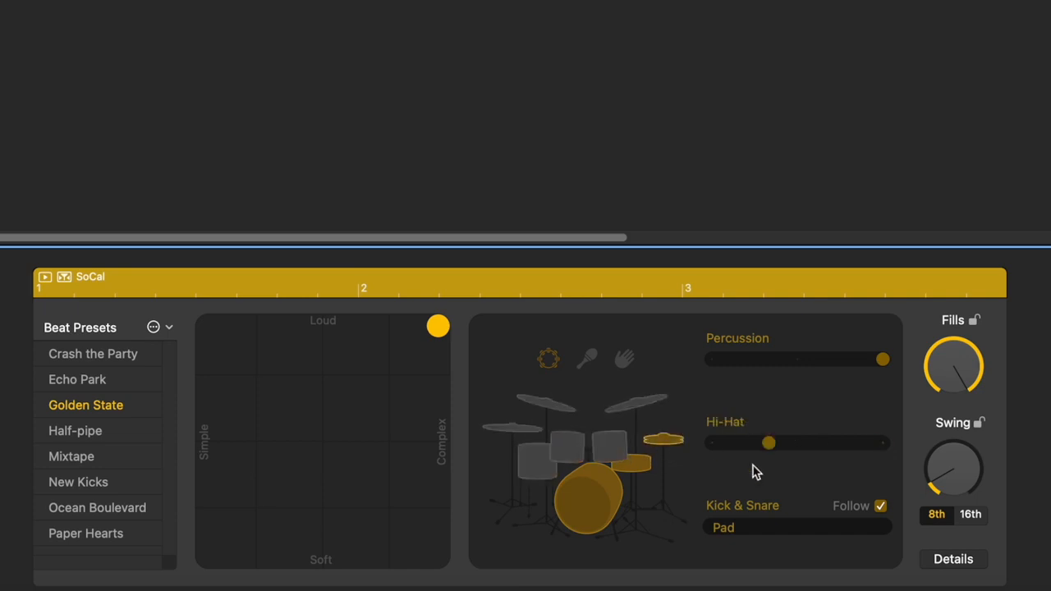
click(952, 559)
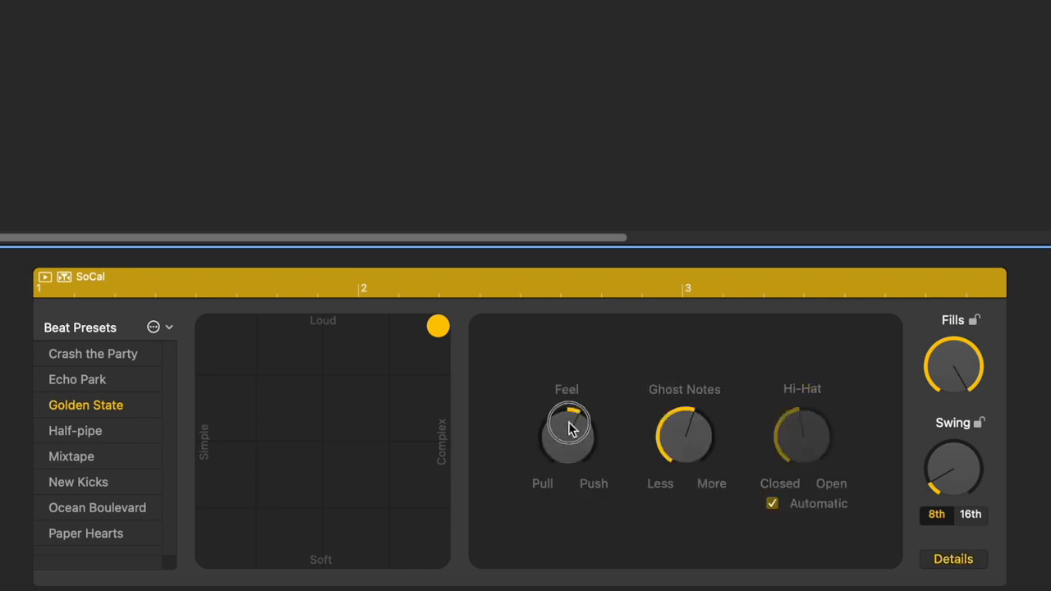
drag(570, 427, 559, 452)
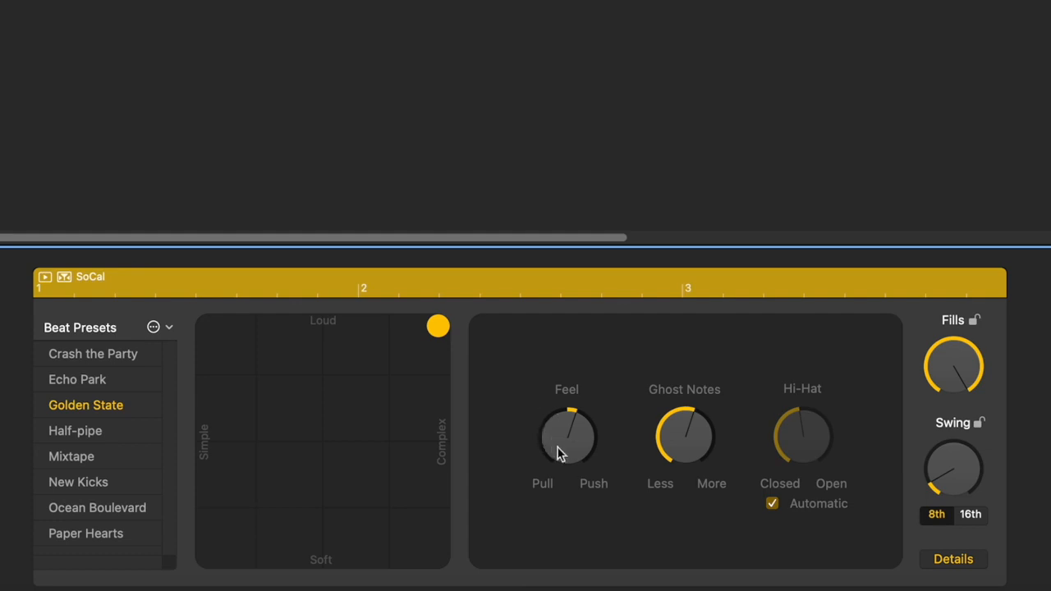
drag(678, 425, 685, 412)
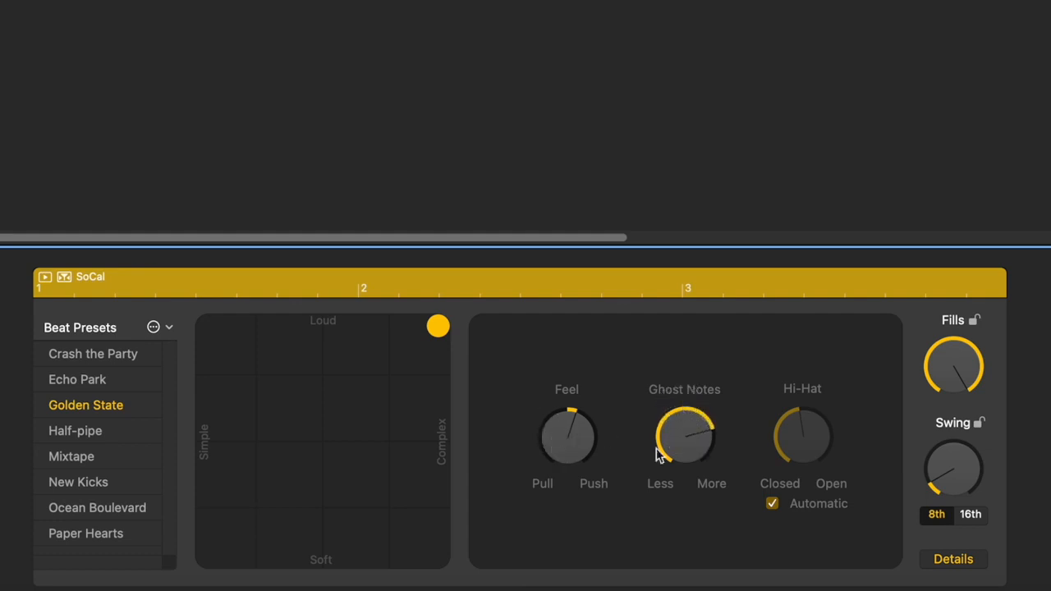
- Switch off automatic hi-hat, set the Hi-Hat knob fully Open, and play the beat
click(773, 504)
drag(794, 441, 770, 318)
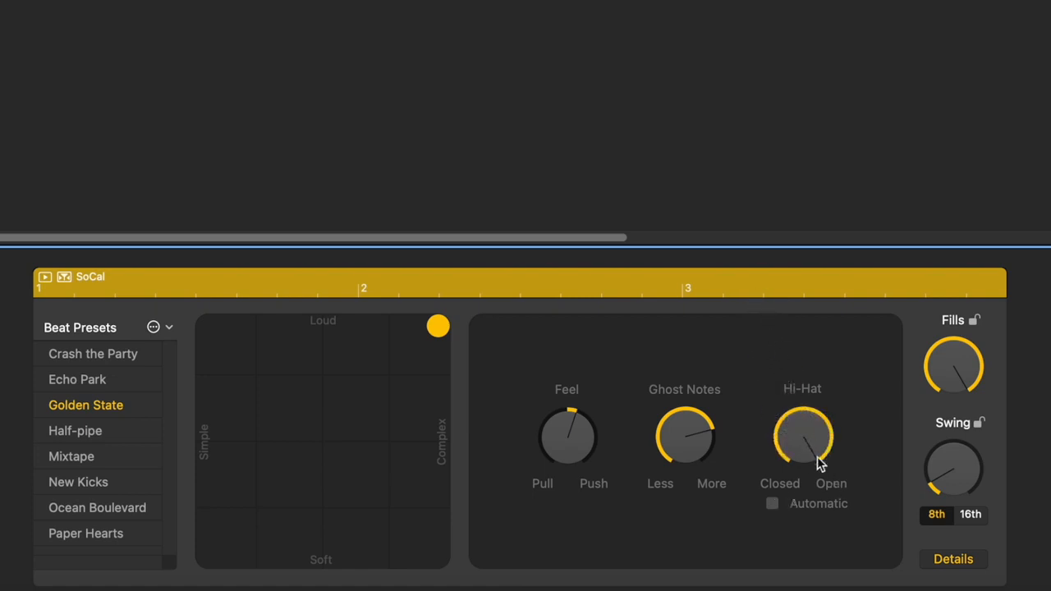
drag(808, 423, 801, 589)
drag(788, 443, 735, 175)
click(954, 560)
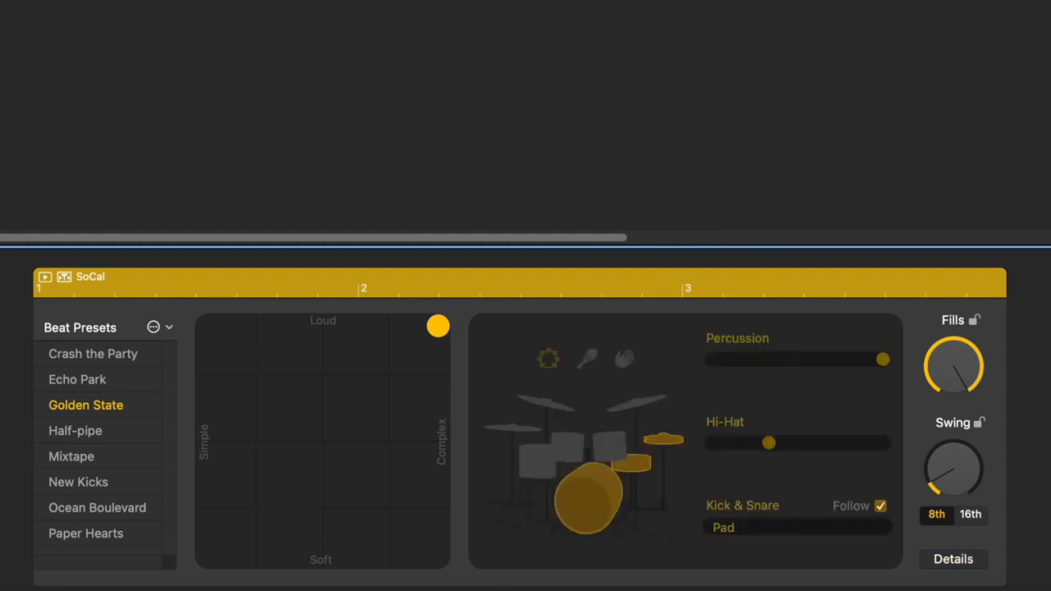
key(space)
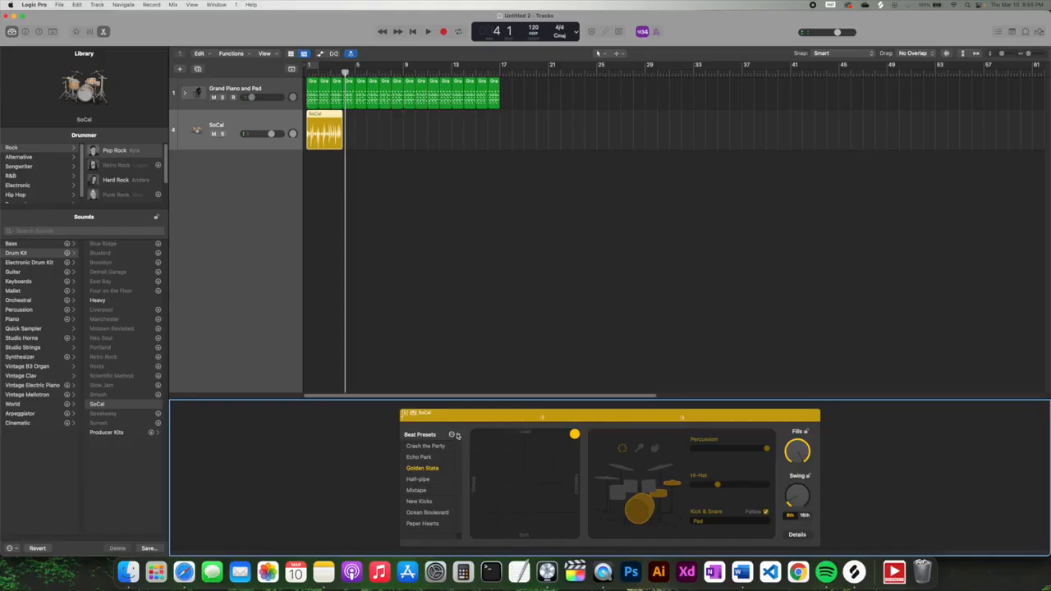
- Audition the Half-pipe, Mixtape and Paper Hearts beat presets, keeping Paper Hearts
click(422, 480)
click(422, 491)
click(427, 522)
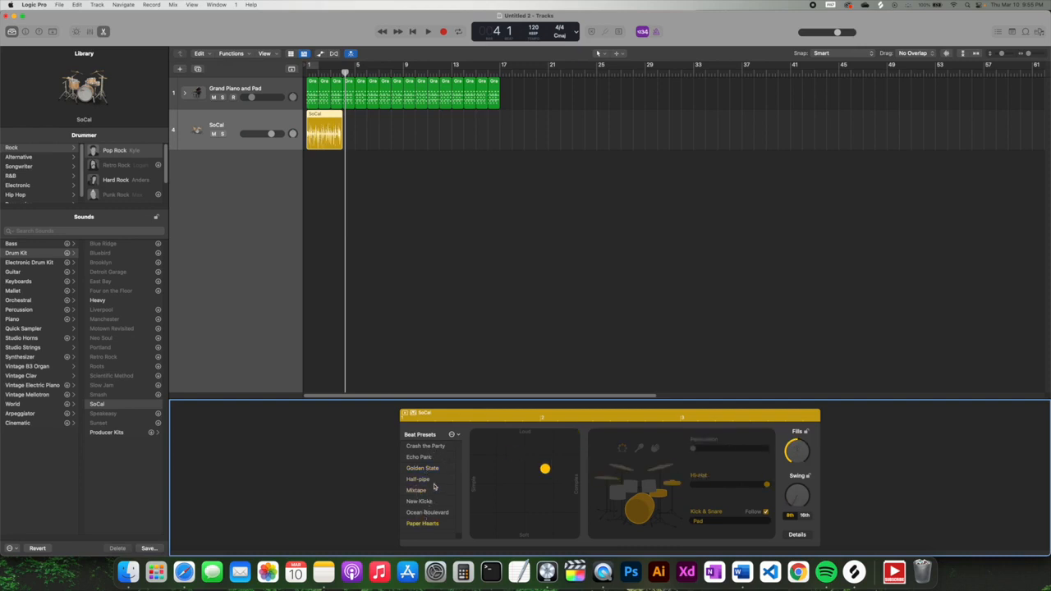
- Stop playback and bring up the Choose a track type dialog
click(264, 223)
key(space)
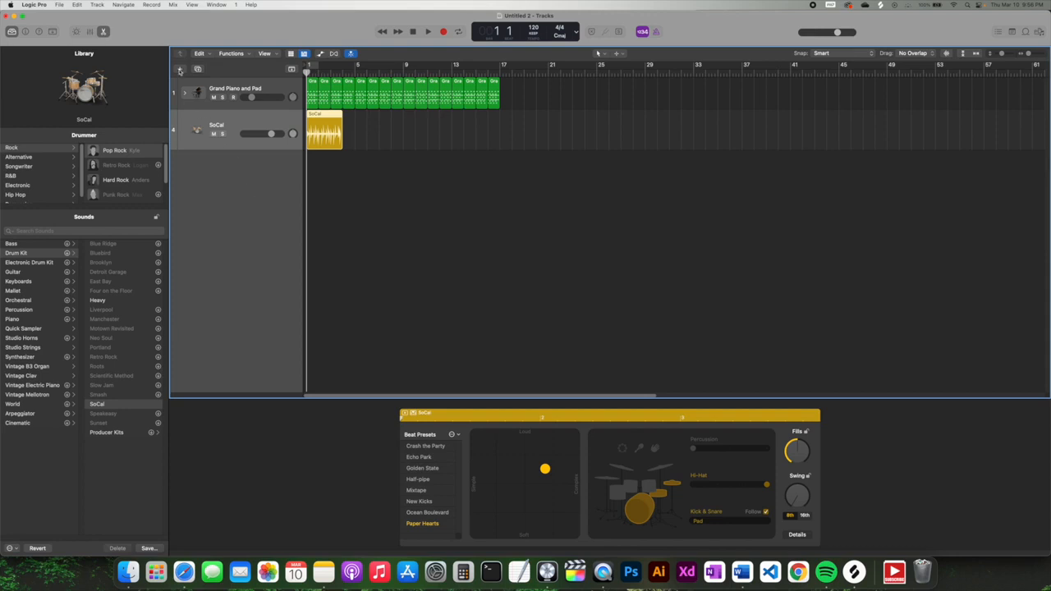
click(180, 71)
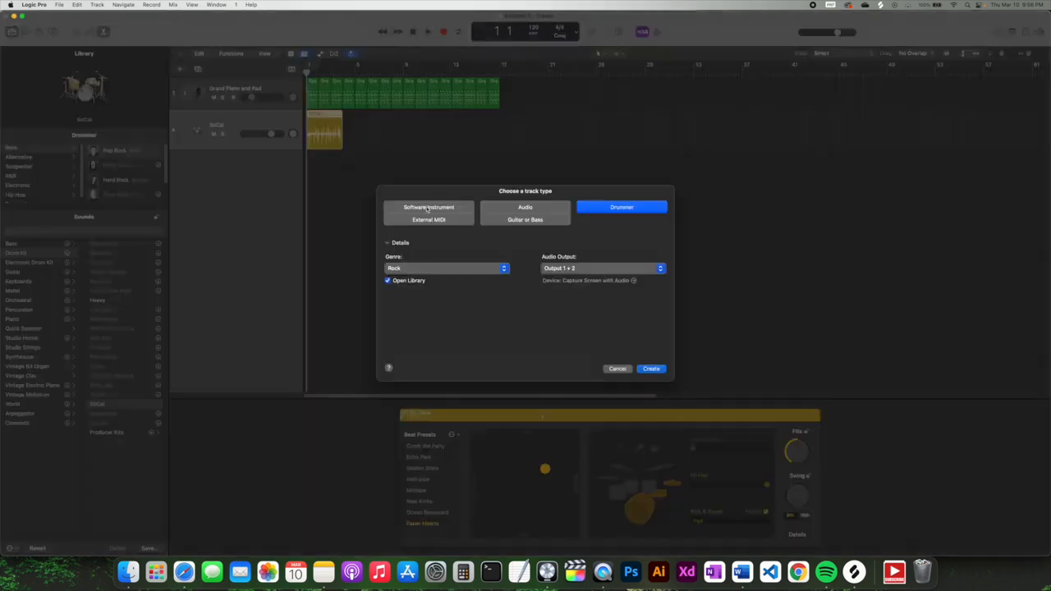
- Add a taller Software Instrument track with the Liverpool Bass patch, then select all piano regions
click(418, 210)
click(652, 370)
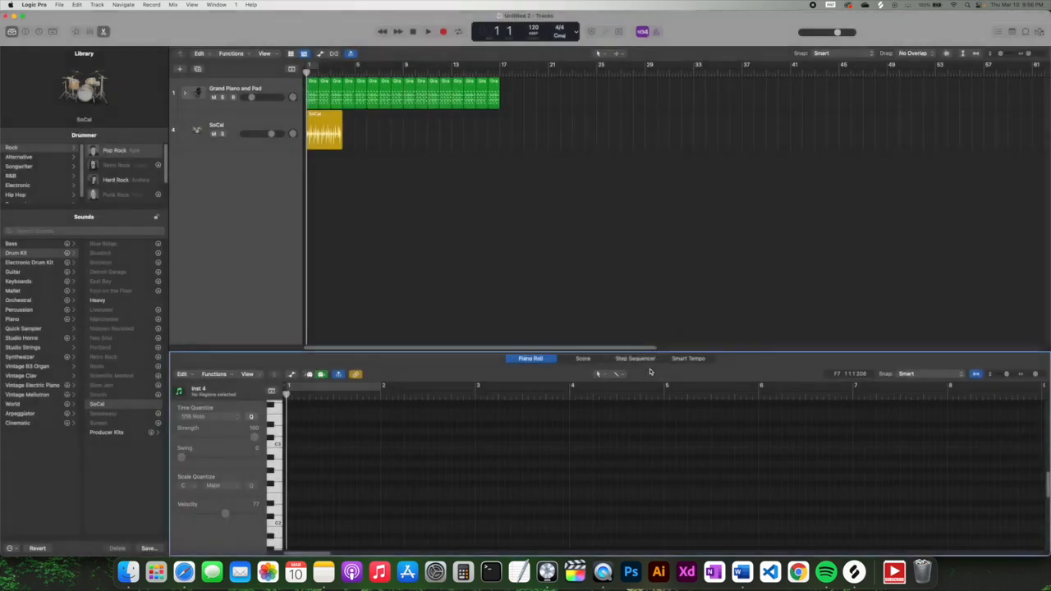
drag(267, 165, 272, 200)
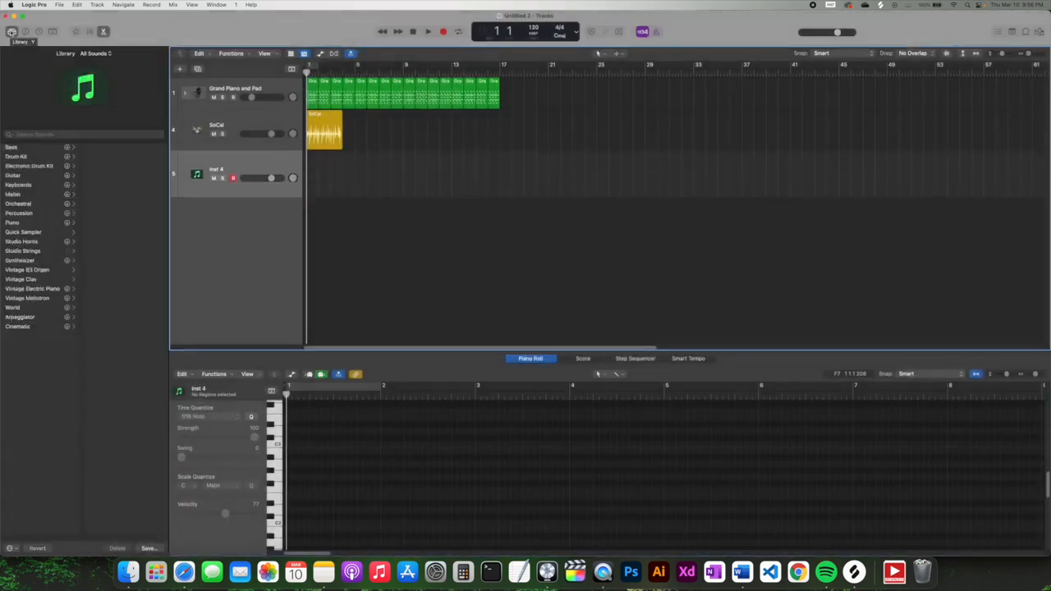
click(20, 148)
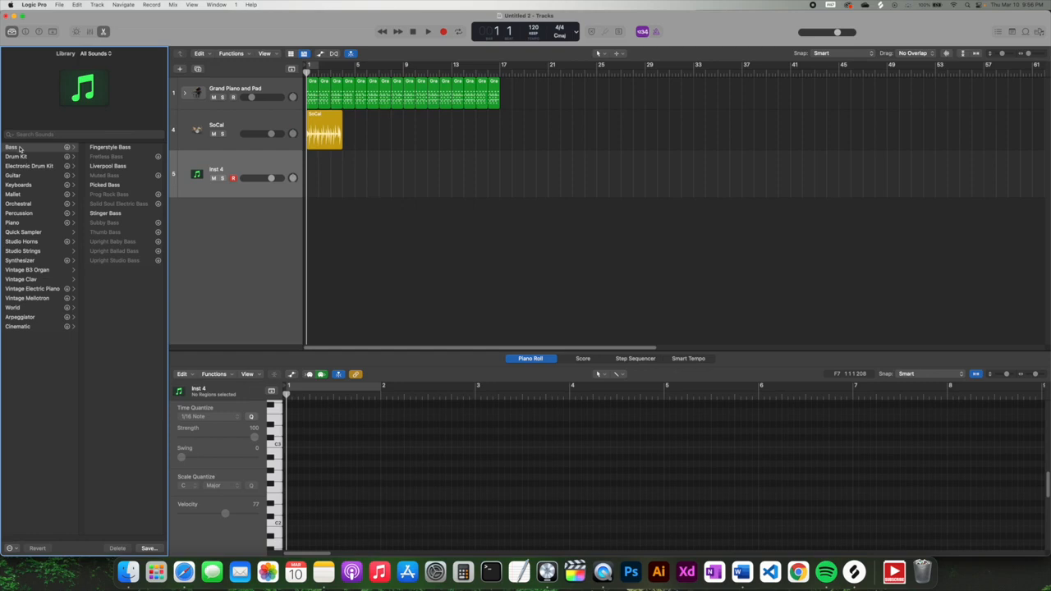
click(105, 167)
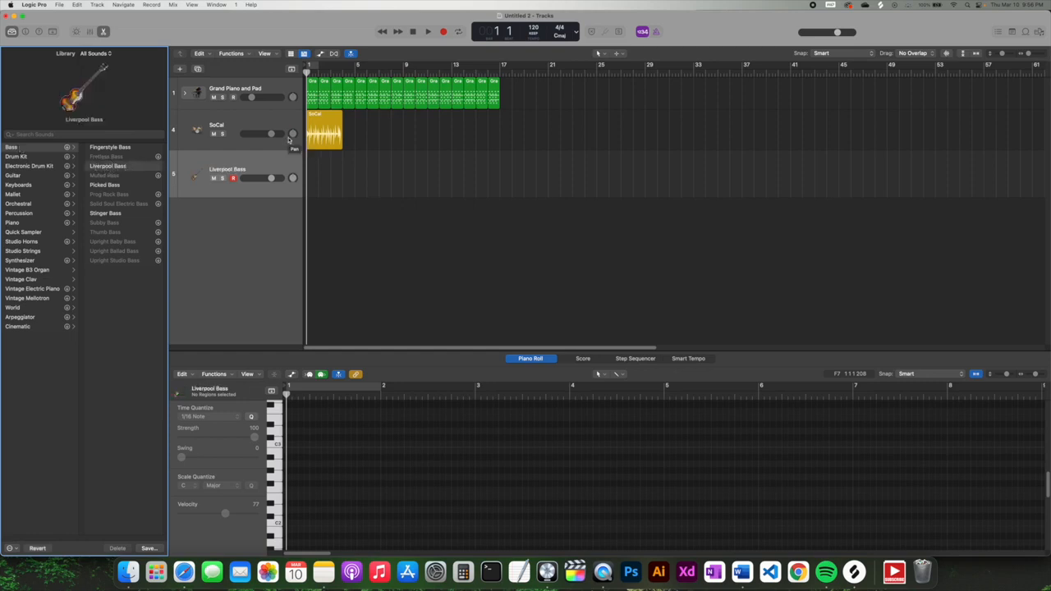
drag(504, 105, 307, 95)
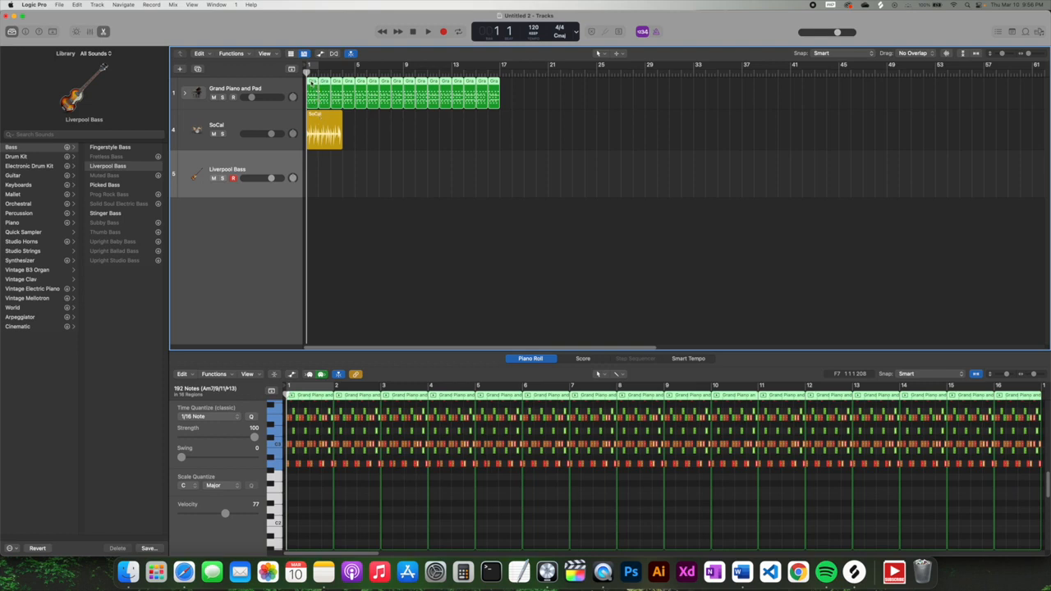
- Copy the Grand Piano and Pad regions onto Liverpool Bass, lower its volume, and audition it
drag(311, 83, 312, 162)
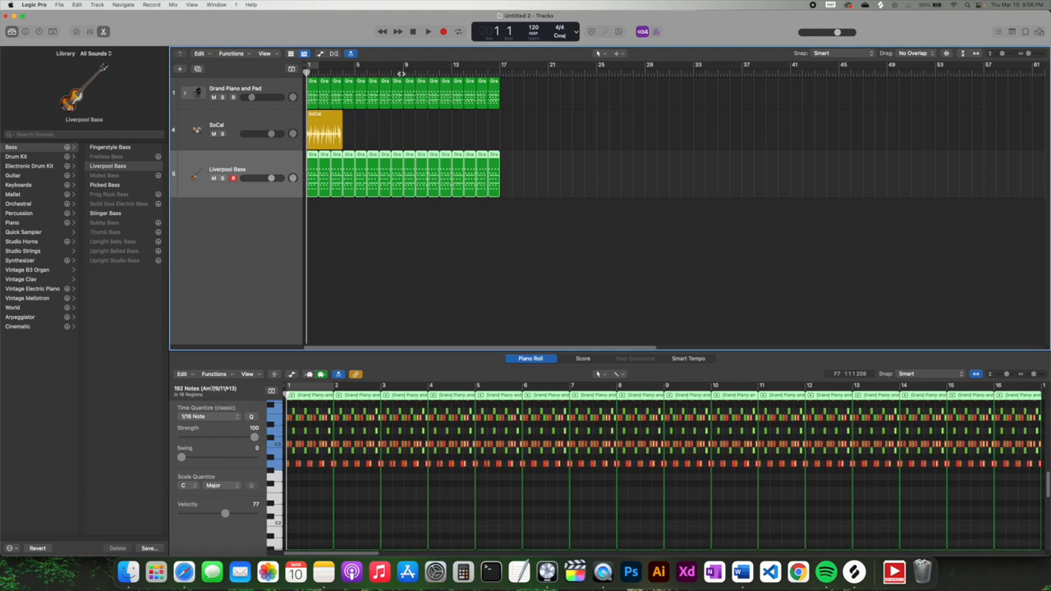
drag(271, 179, 252, 177)
click(428, 31)
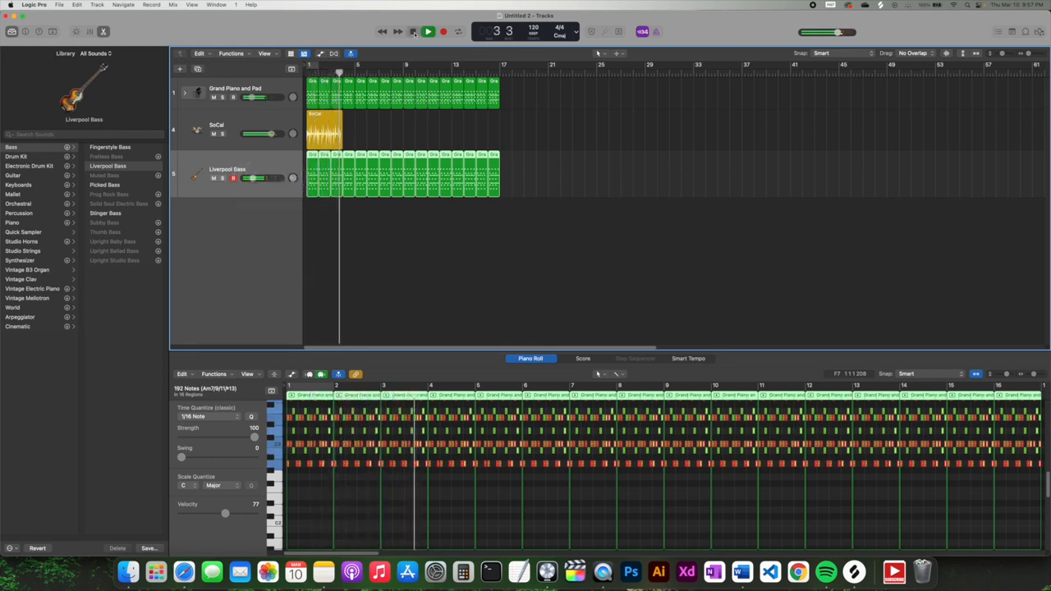
click(413, 32)
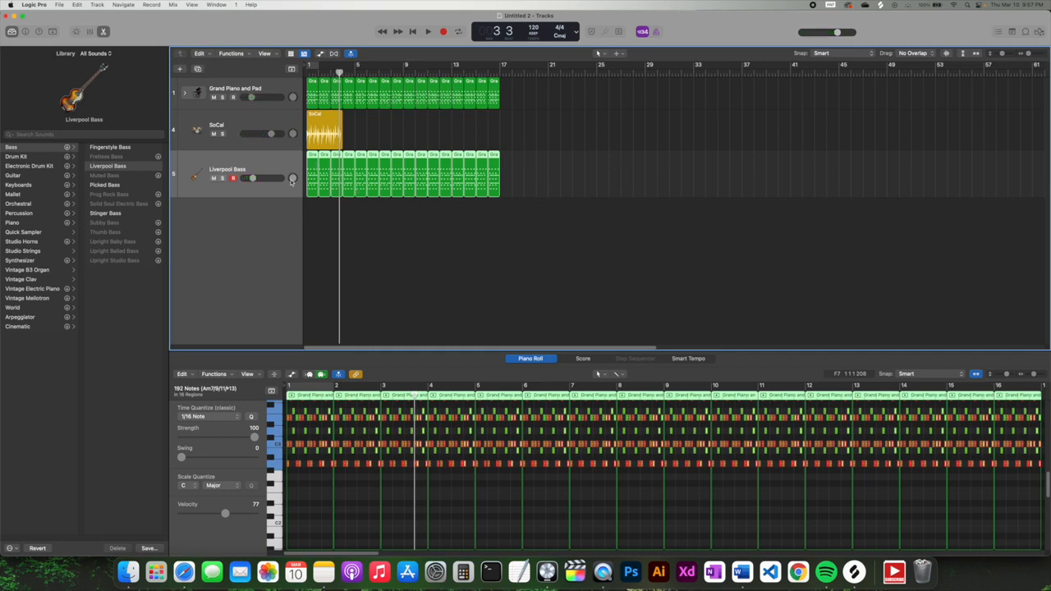
click(351, 188)
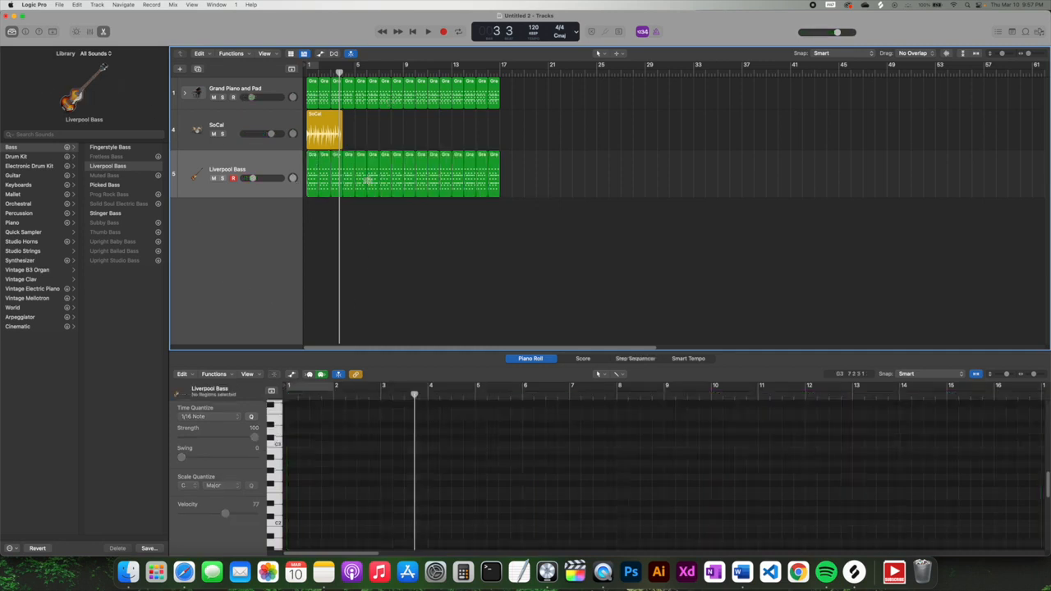
- In the first bass region's Piano Roll, delete the C notes, red notes and other upper notes
click(312, 159)
click(343, 70)
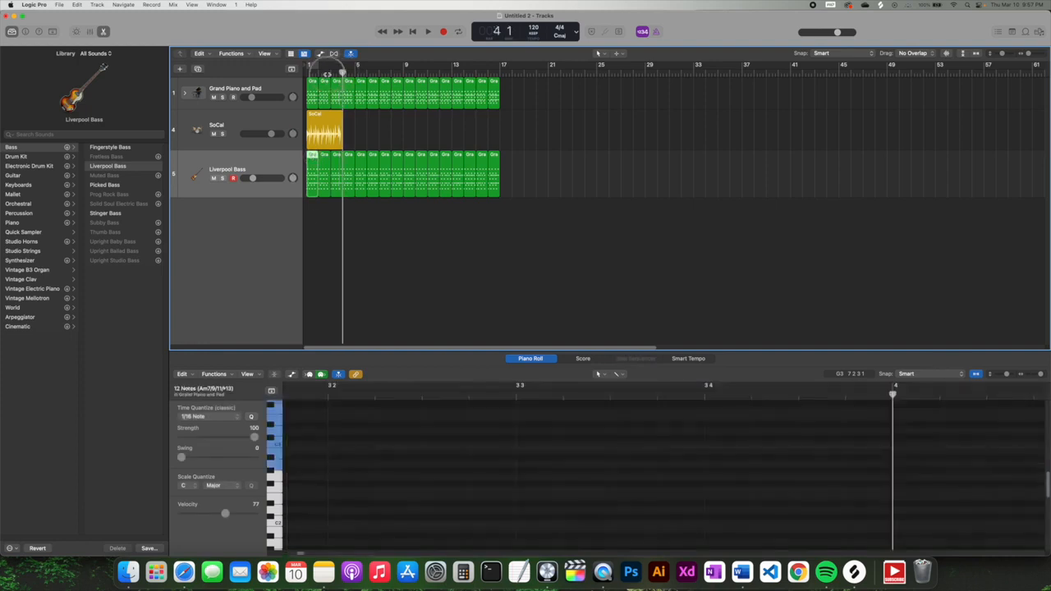
key(Return)
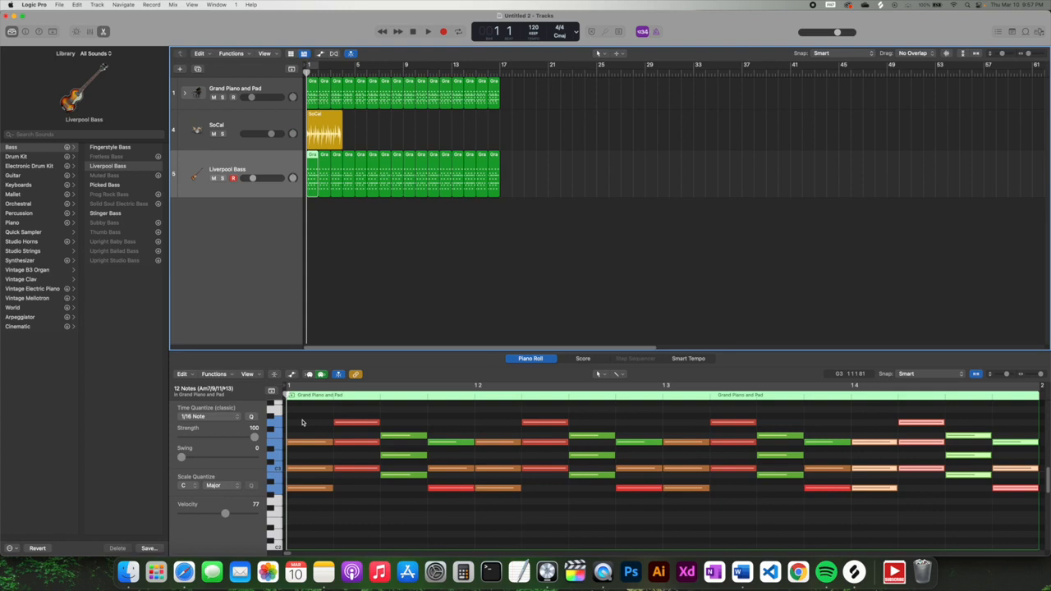
drag(301, 423, 307, 473)
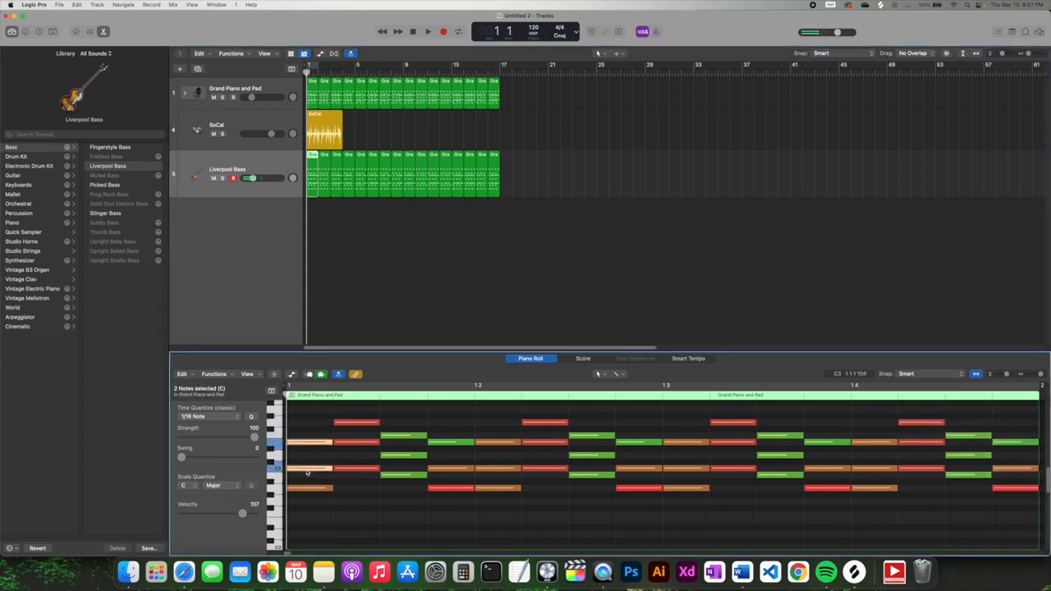
key(Delete)
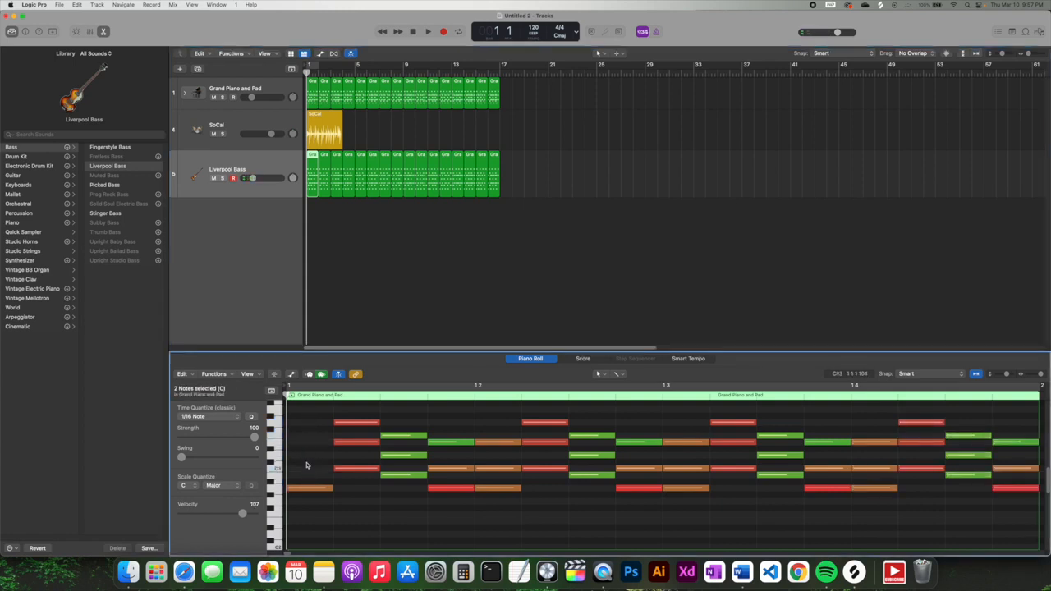
drag(343, 411, 405, 459)
key(Delete)
key(Delete)
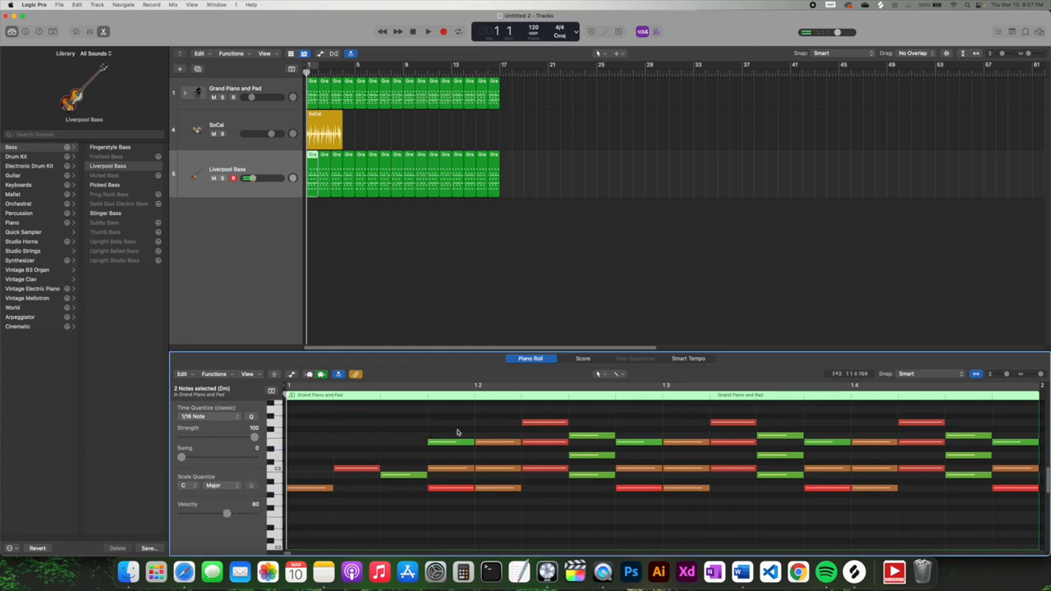
drag(458, 432, 311, 465)
key(Delete)
- Move the four remaining bass notes down an octave, delete the 36 leftovers, and copy them rightward
scroll(316, 447, down, 3)
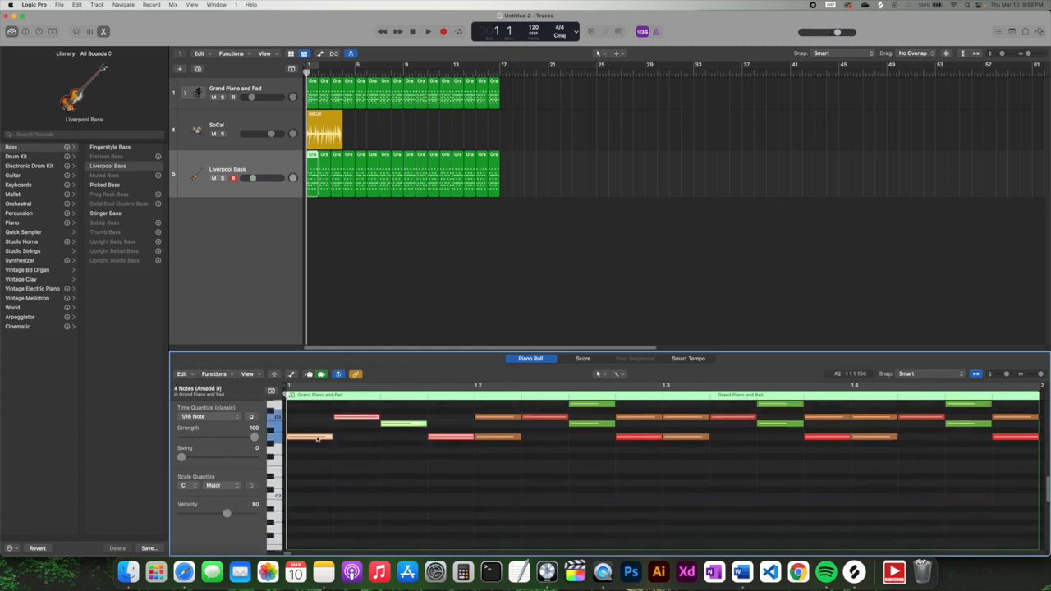
click(317, 439)
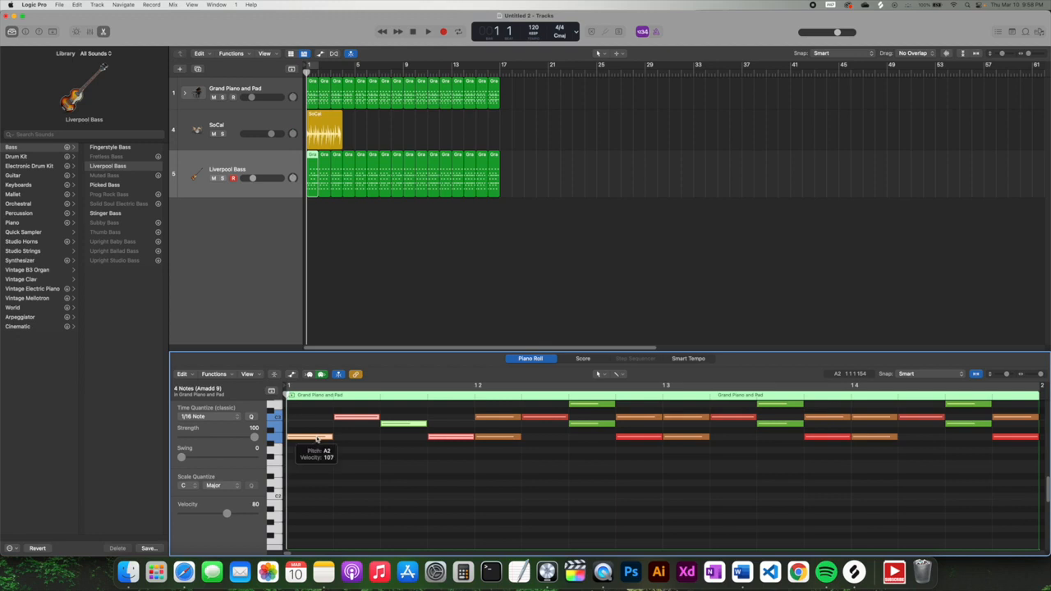
drag(316, 458, 316, 516)
drag(488, 409, 1026, 516)
key(Delete)
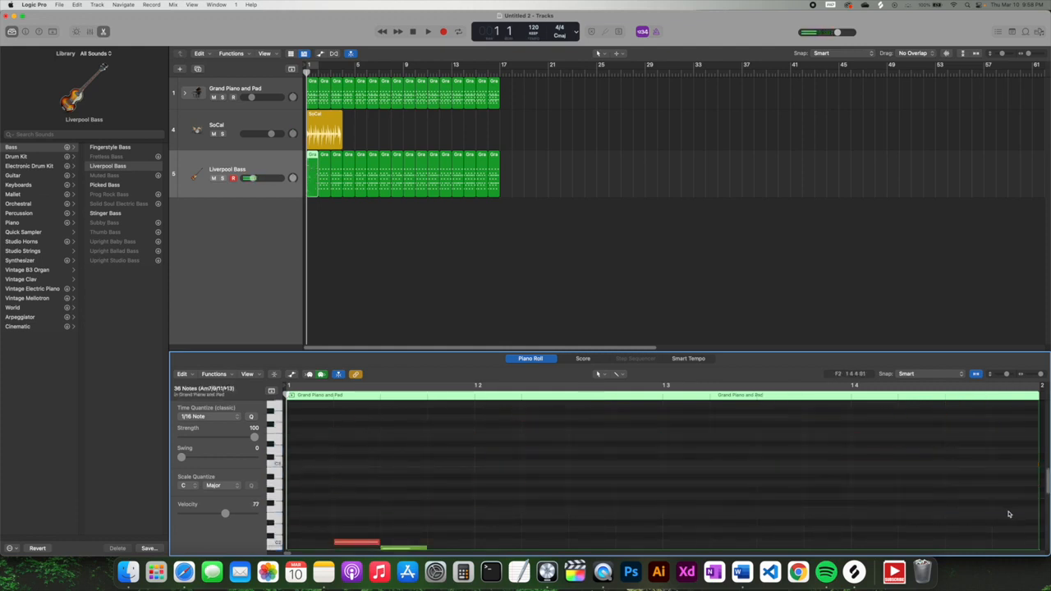
drag(317, 472, 857, 473)
- Delete the other Liverpool Bass regions and loop the first region through bar 17
click(495, 239)
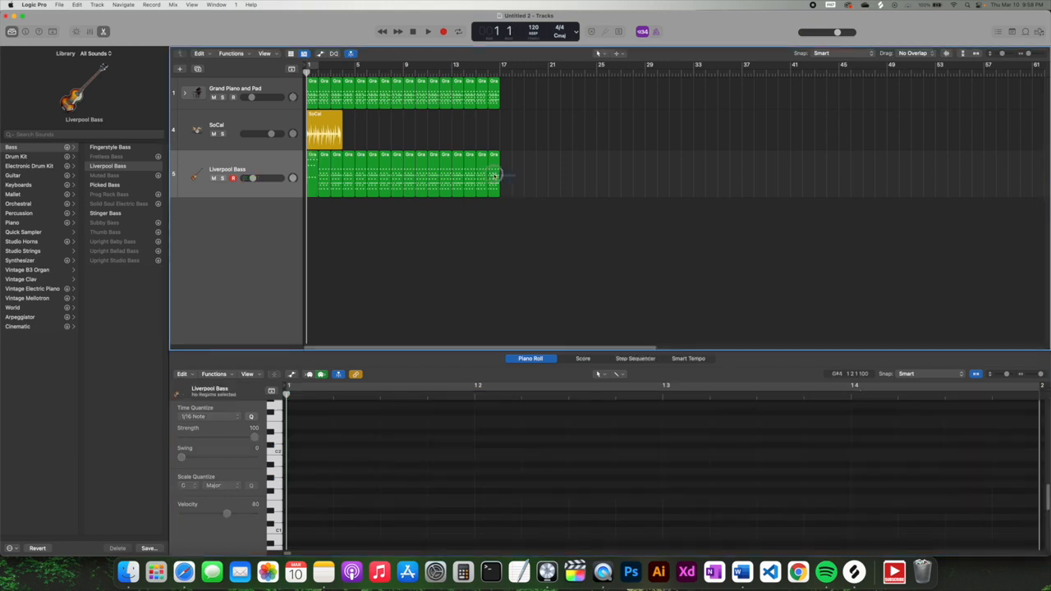
drag(500, 176, 339, 169)
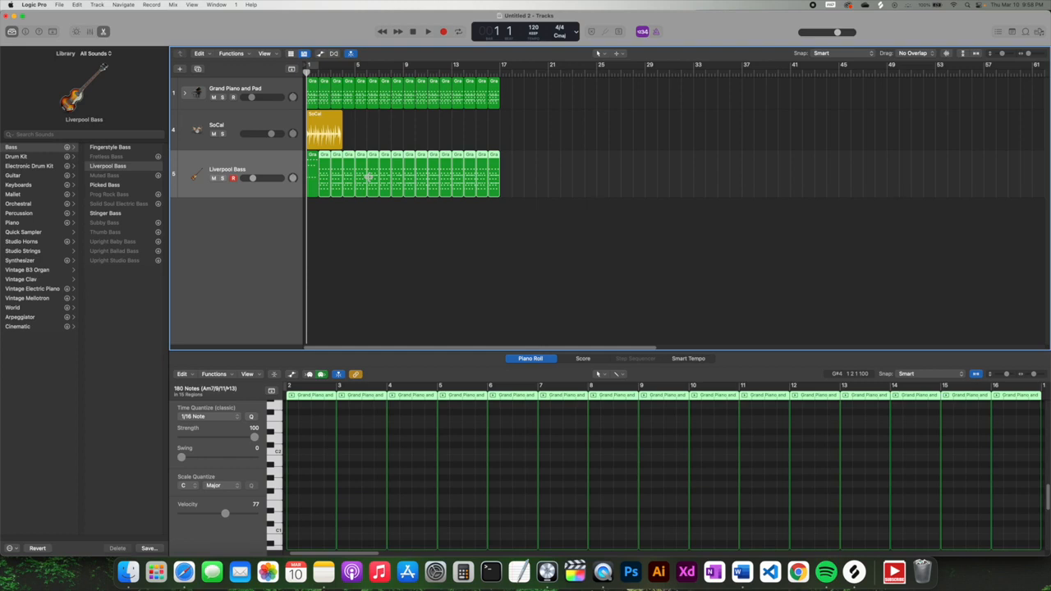
key(Delete)
click(323, 161)
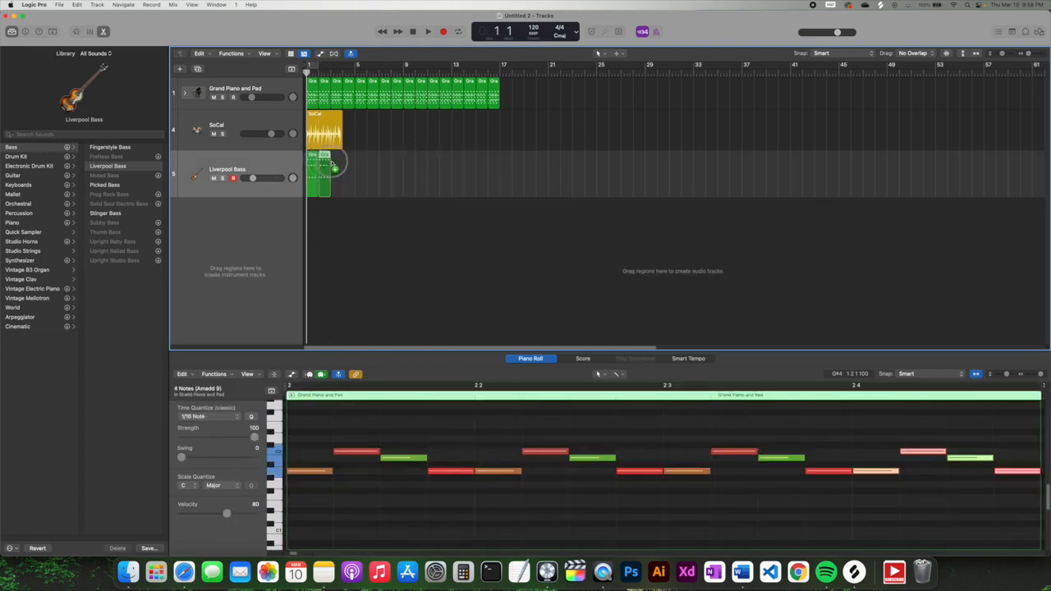
drag(334, 167, 410, 163)
click(509, 207)
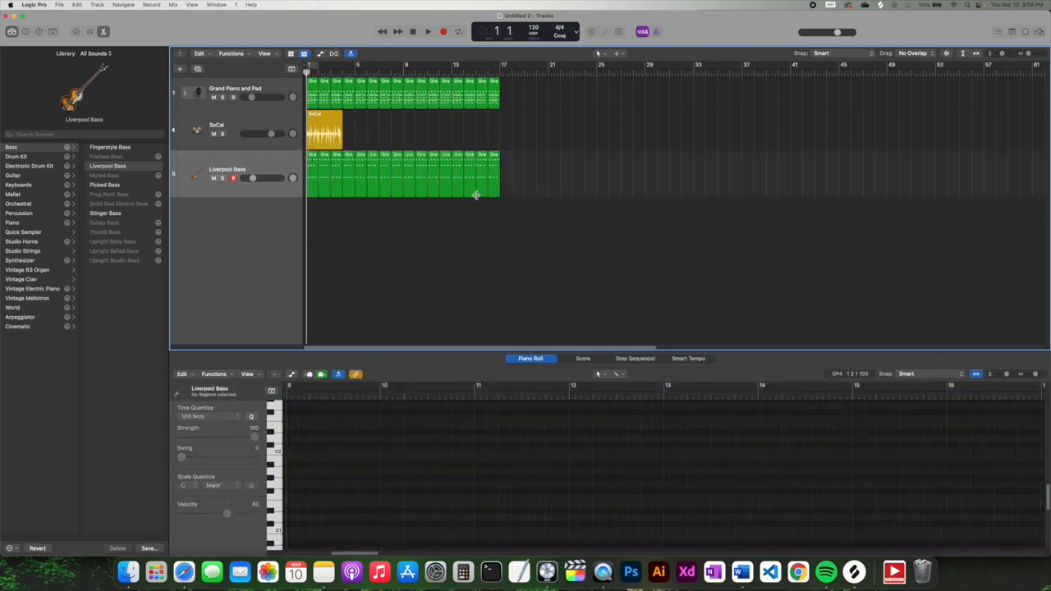
- Copy the SoCal drum region to bars 5, 9 and 13, then play it back with the bass slightly louder
click(332, 120)
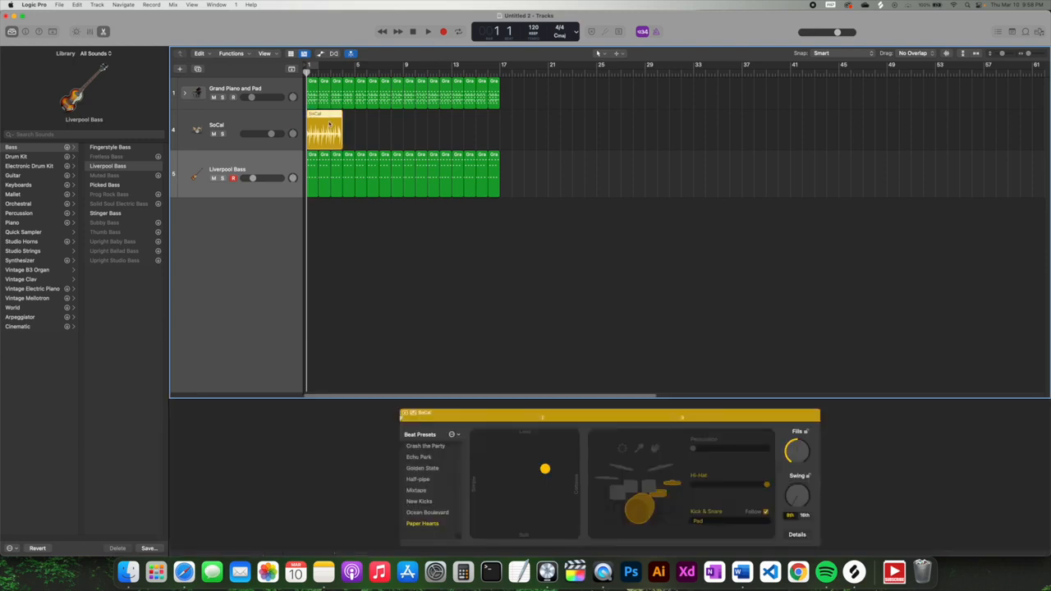
drag(325, 119, 500, 134)
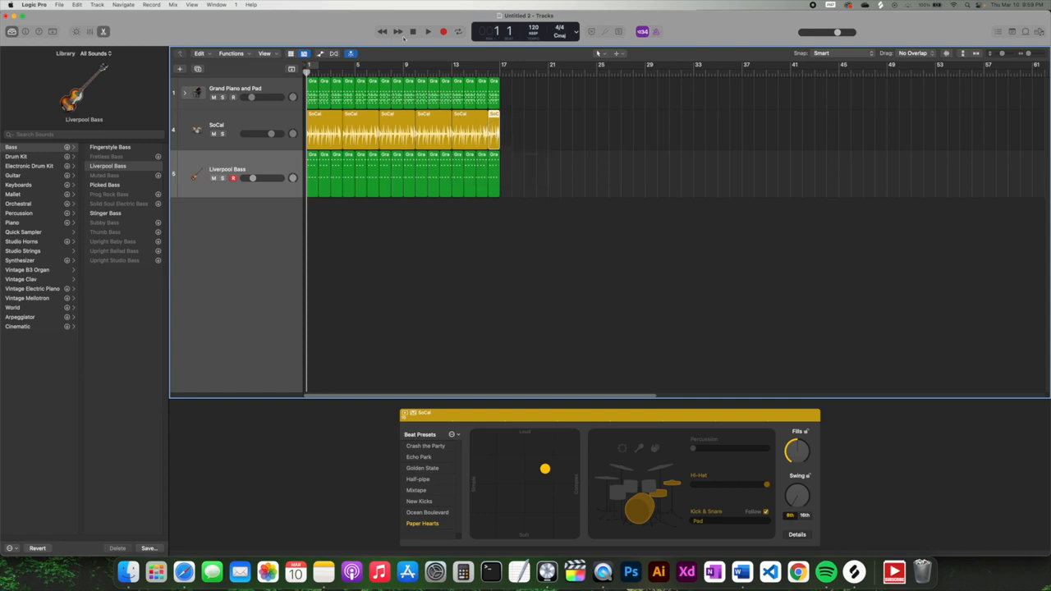
click(428, 32)
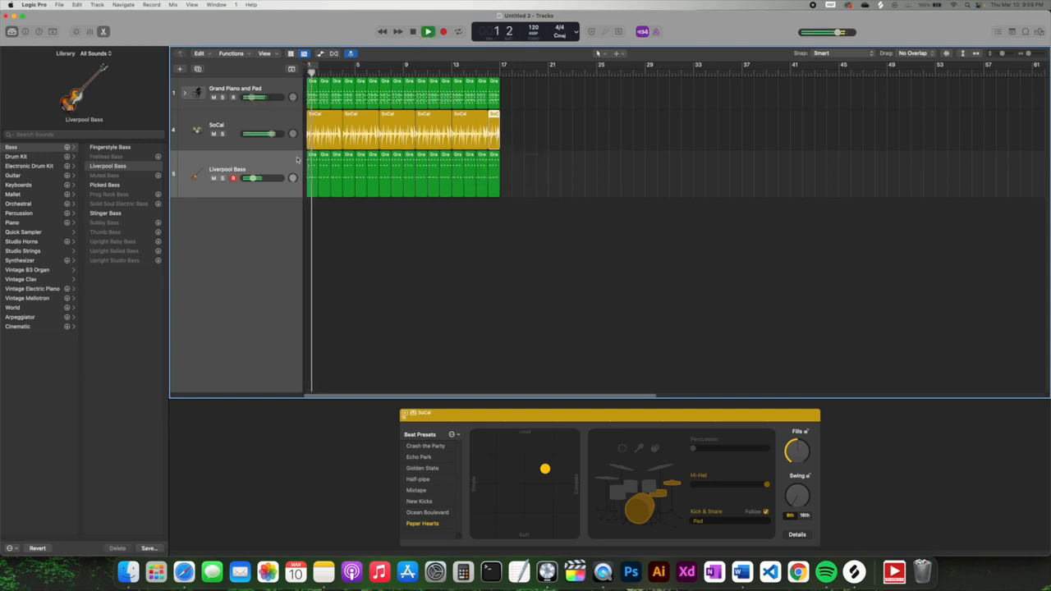
drag(253, 179, 260, 178)
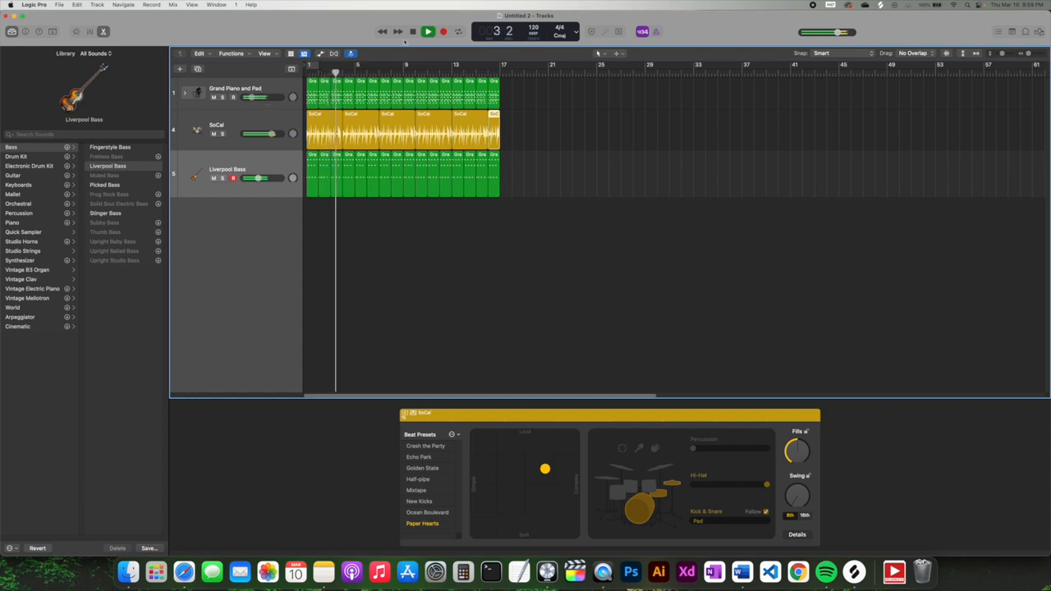
click(412, 32)
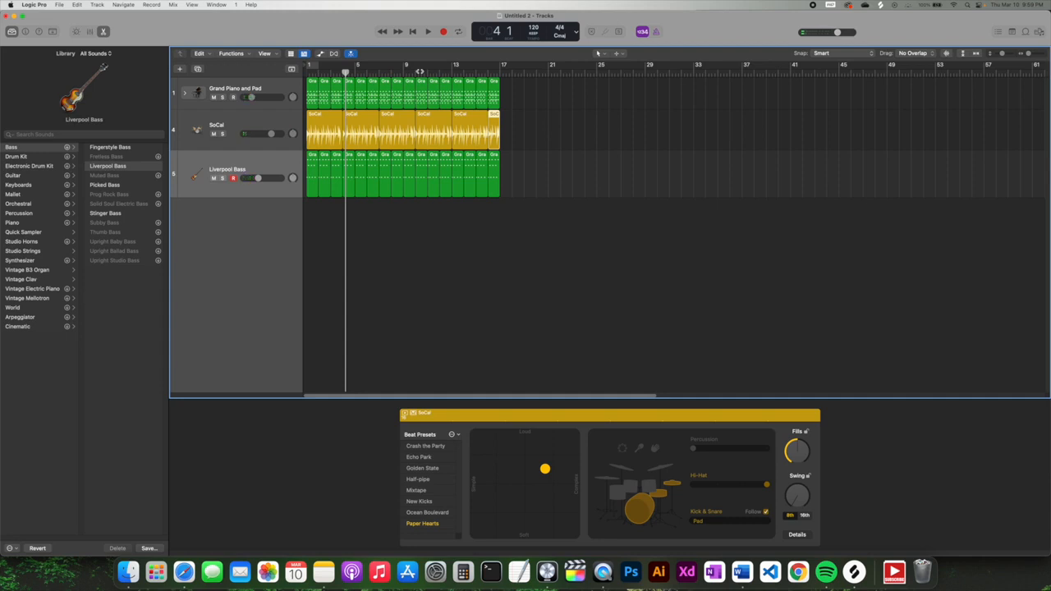
key(Return)
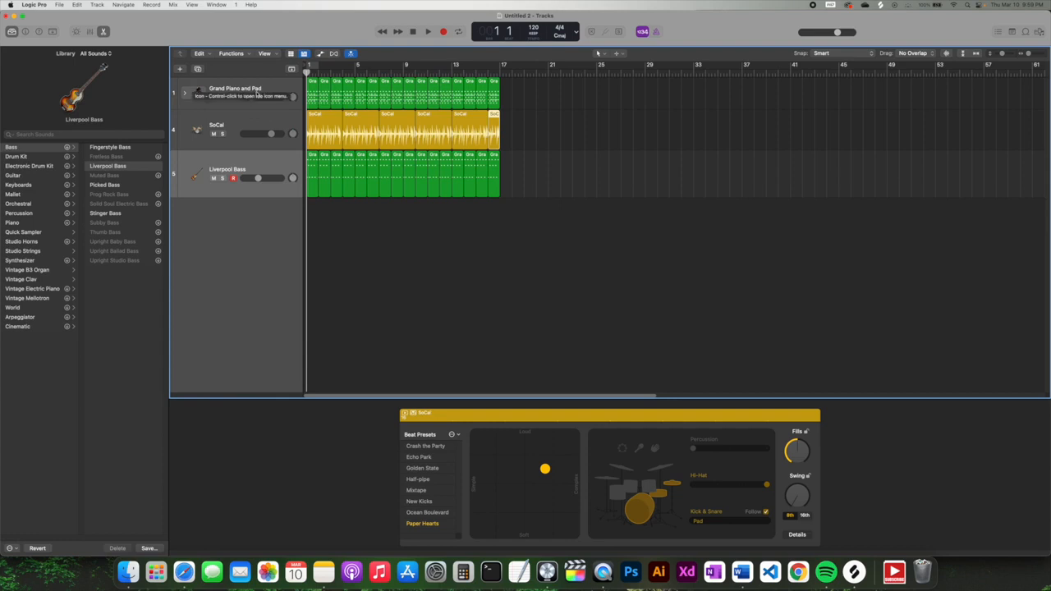
- Add a new software instrument track loaded with the Synthesizer > Strings > Authentic Strings patch
click(180, 71)
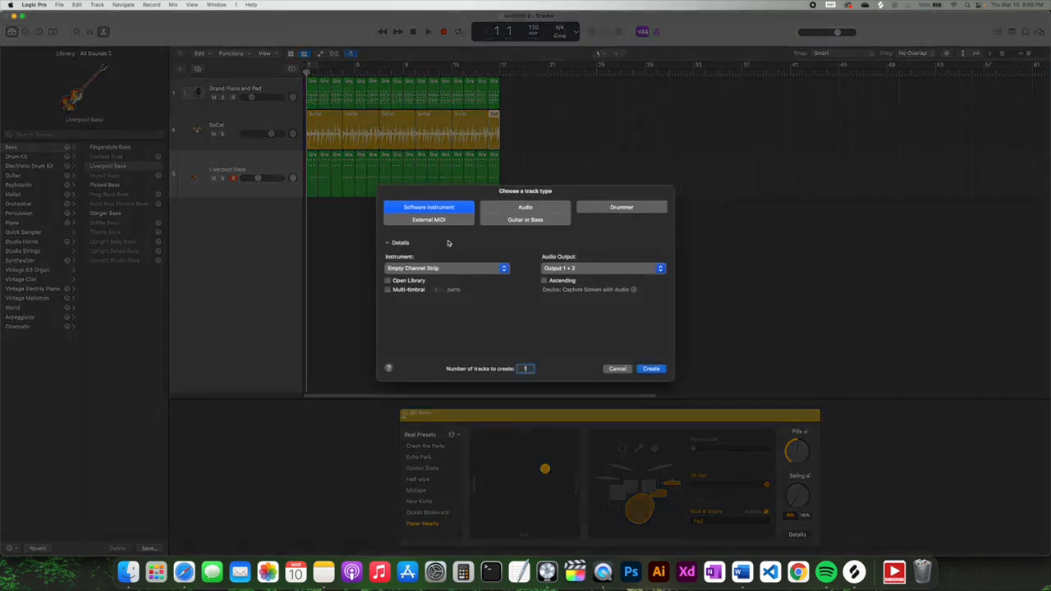
click(649, 369)
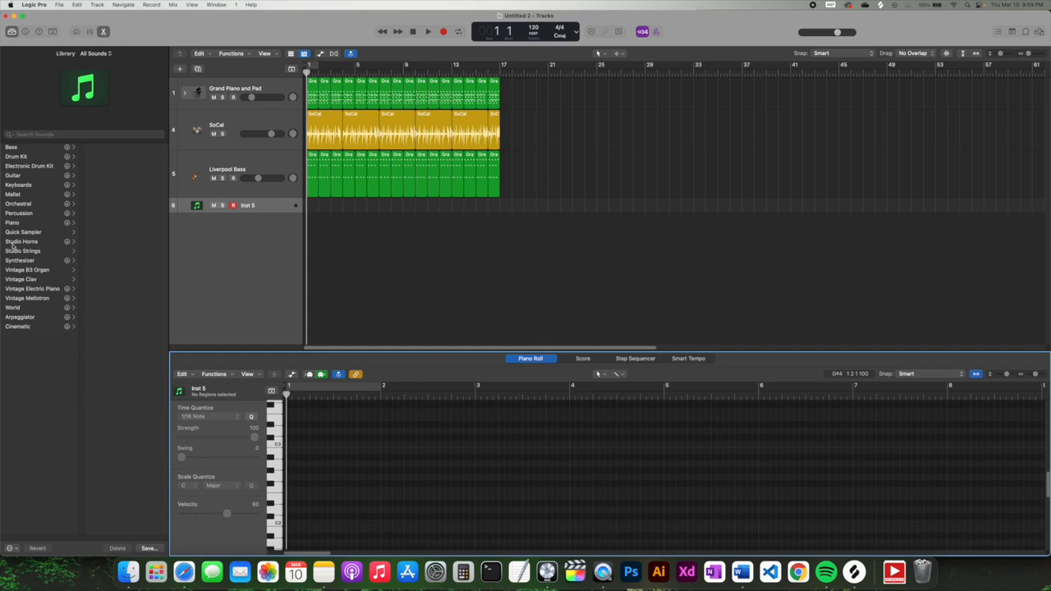
click(69, 261)
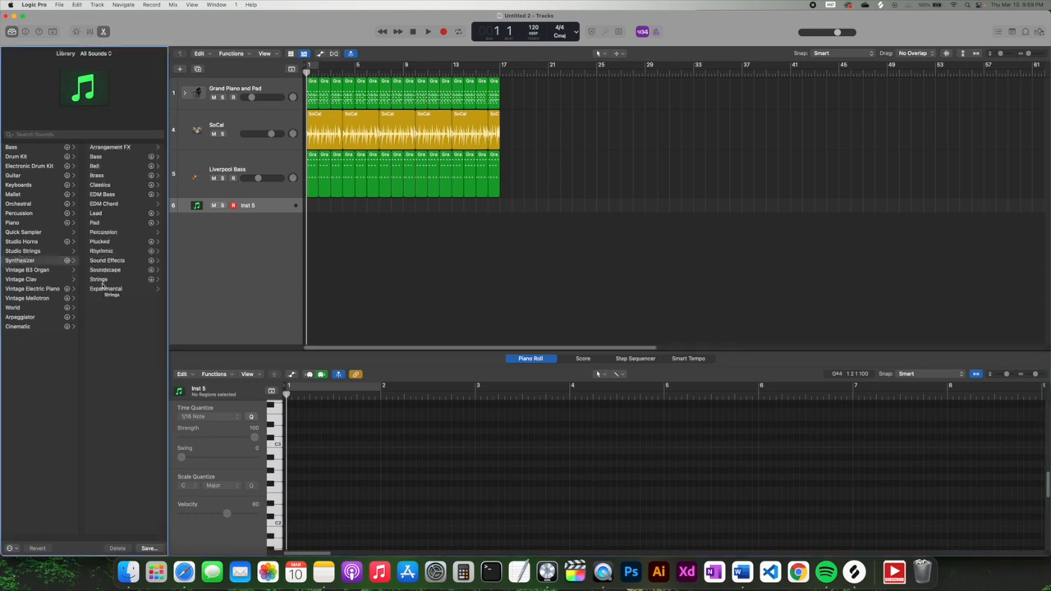
click(100, 280)
click(109, 147)
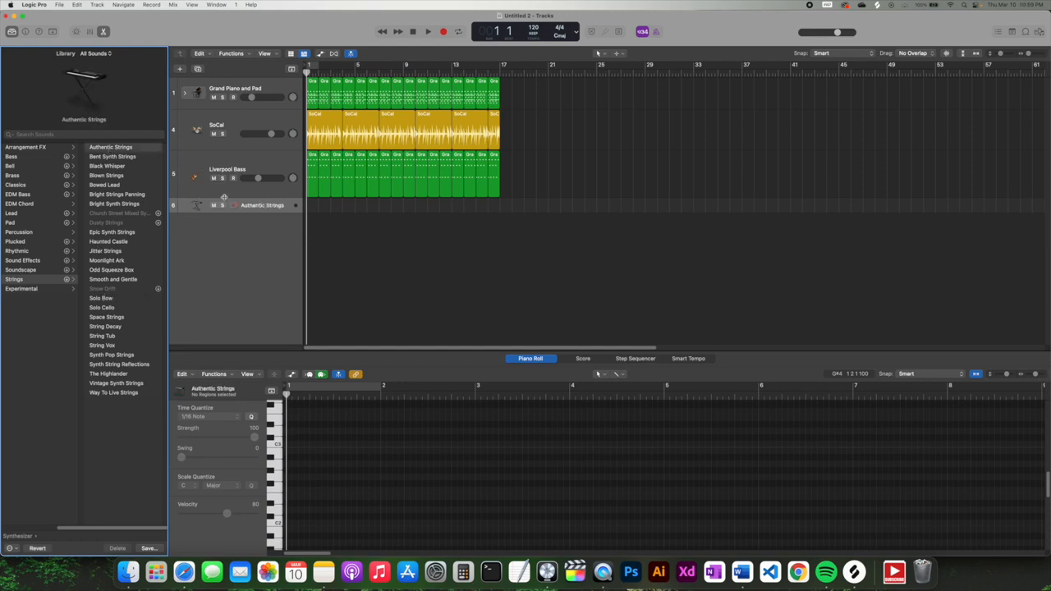
- Copy the Liverpool Bass regions onto Authentic Strings and transpose their notes up four semitones
click(326, 188)
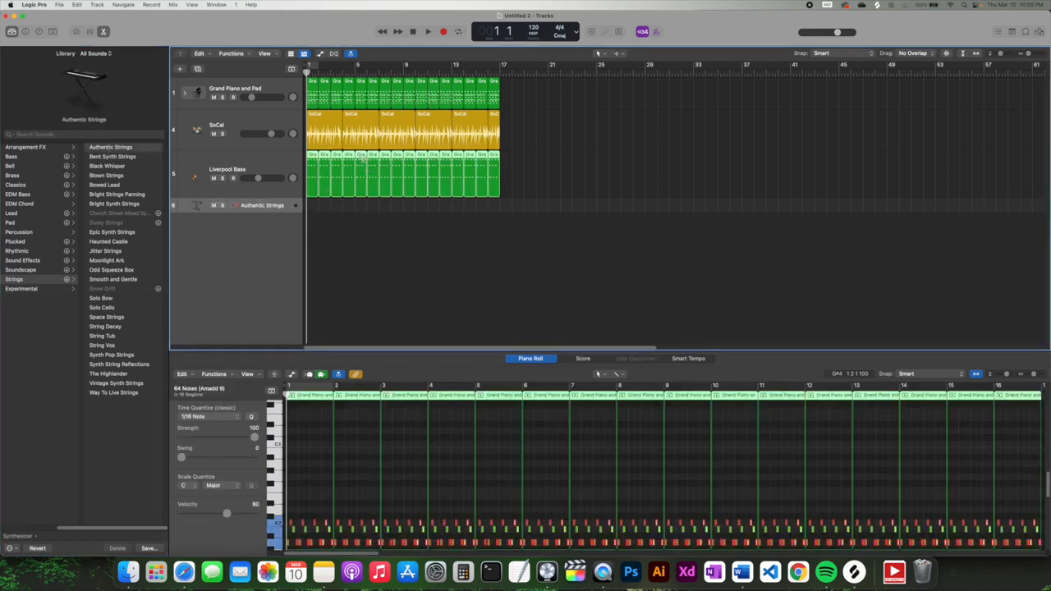
drag(362, 162, 364, 203)
key(space)
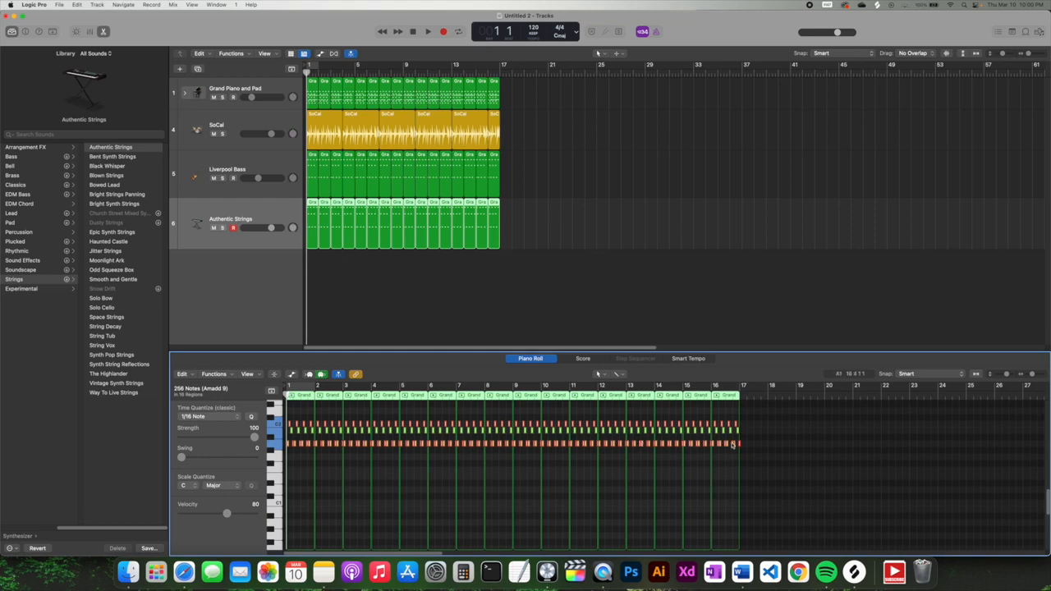
mouse_move(740, 445)
drag(740, 445, 739, 411)
click(428, 32)
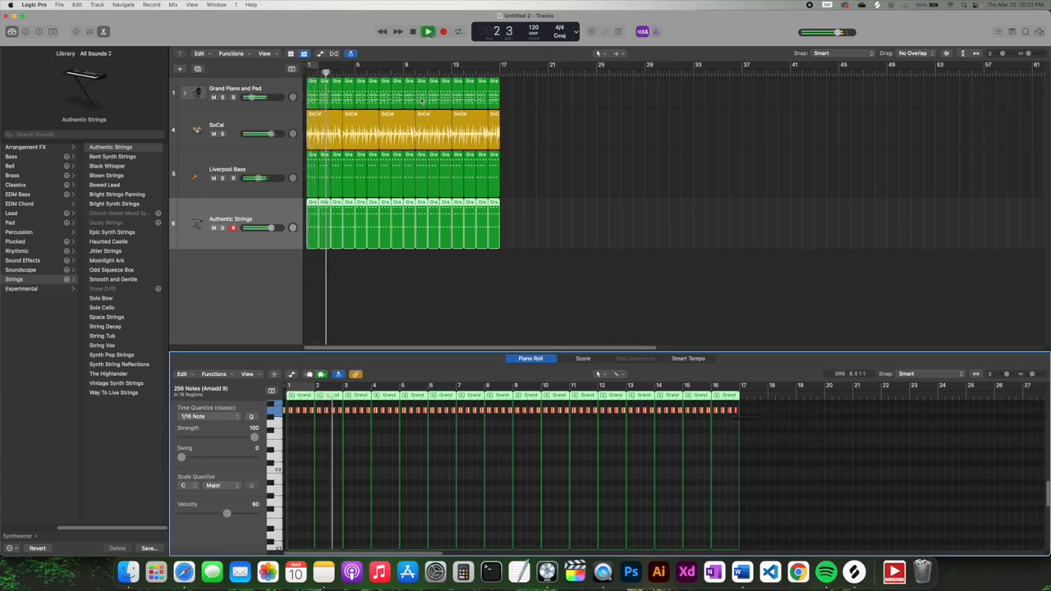
key(space)
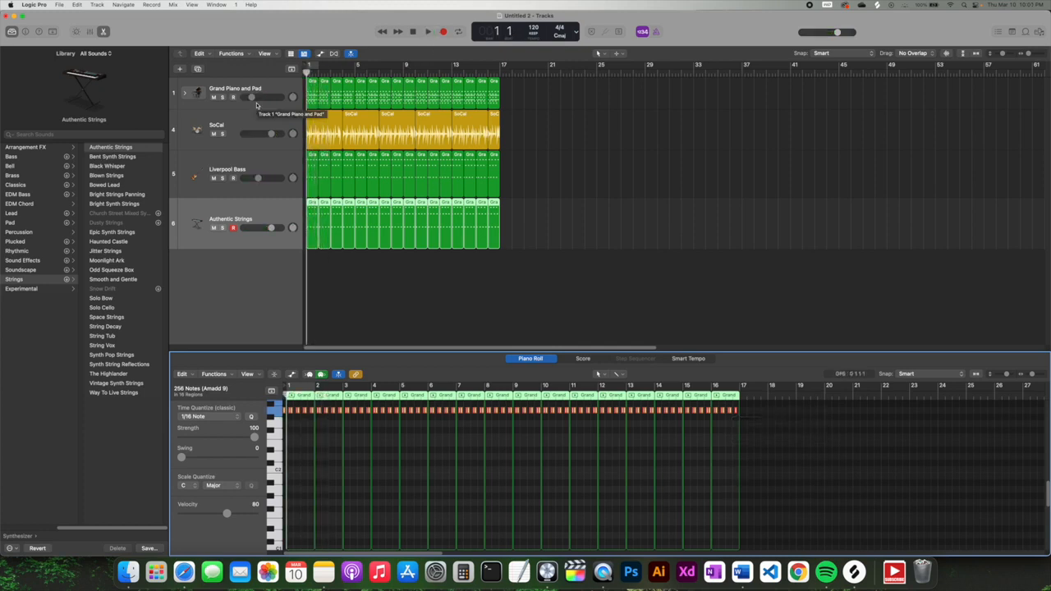
- Show the Mixer and browse Grand Piano's Audio FX plug-ins without adding one
click(90, 31)
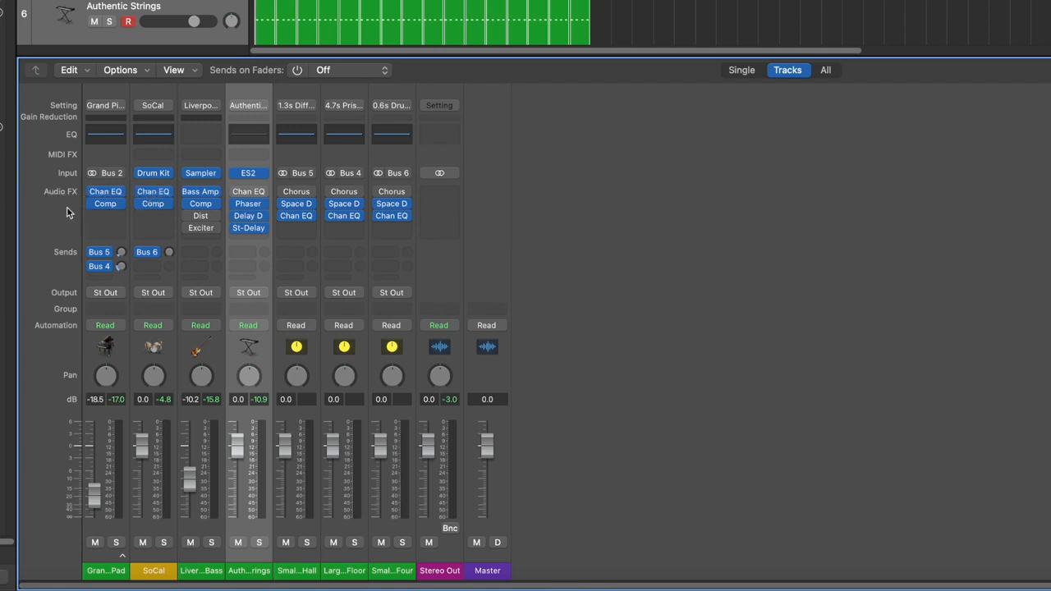
click(105, 215)
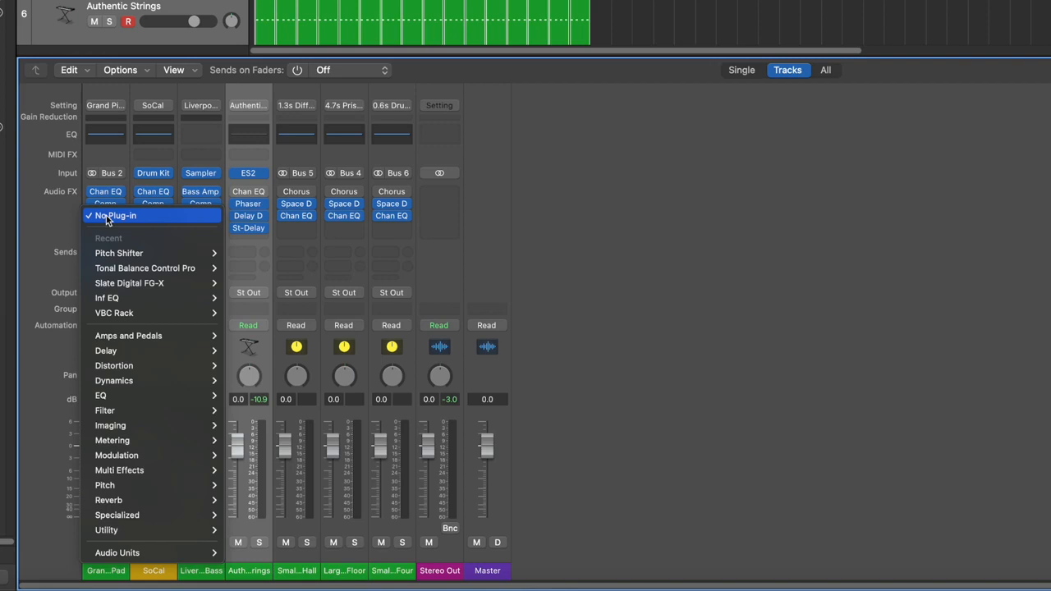
mouse_move(98, 336)
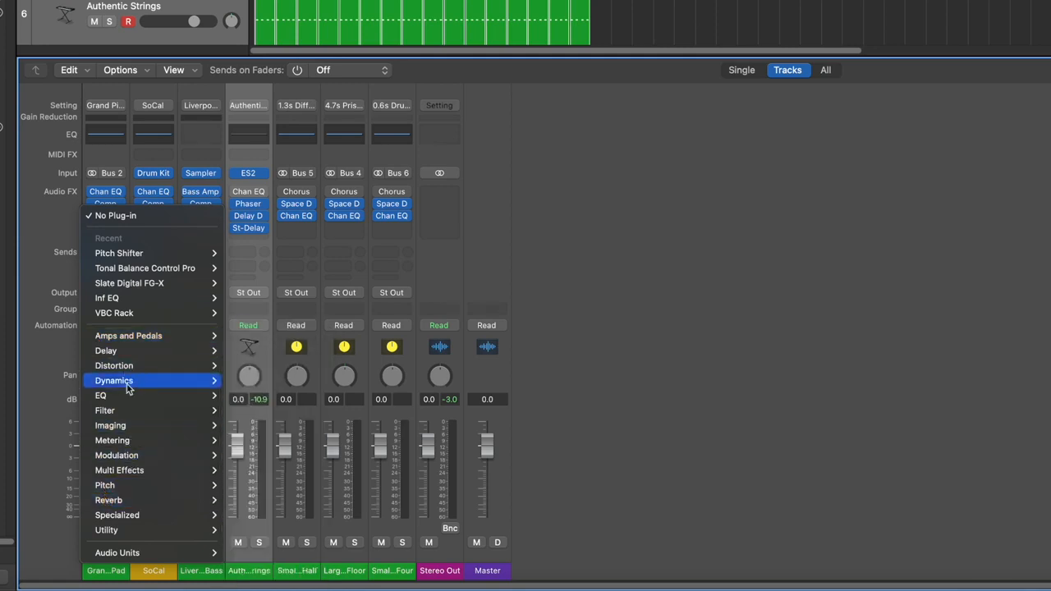
mouse_move(127, 387)
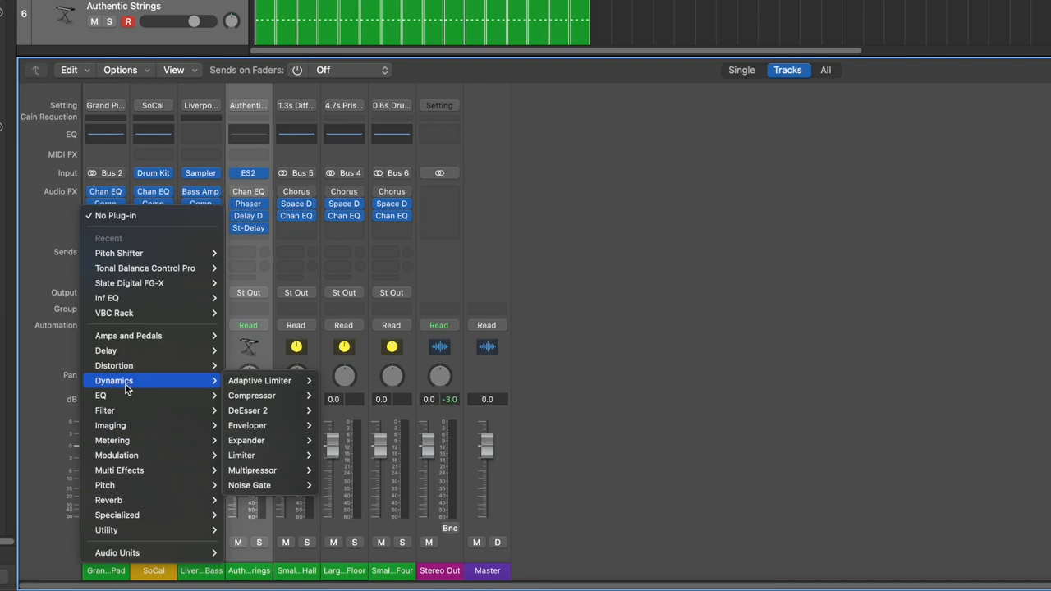
mouse_move(117, 553)
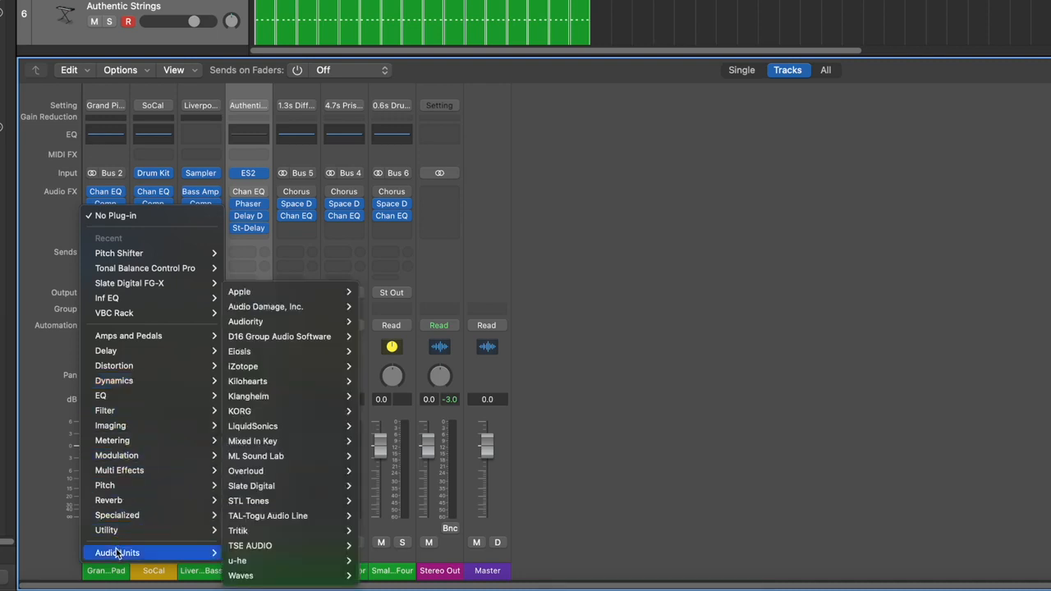
click(49, 259)
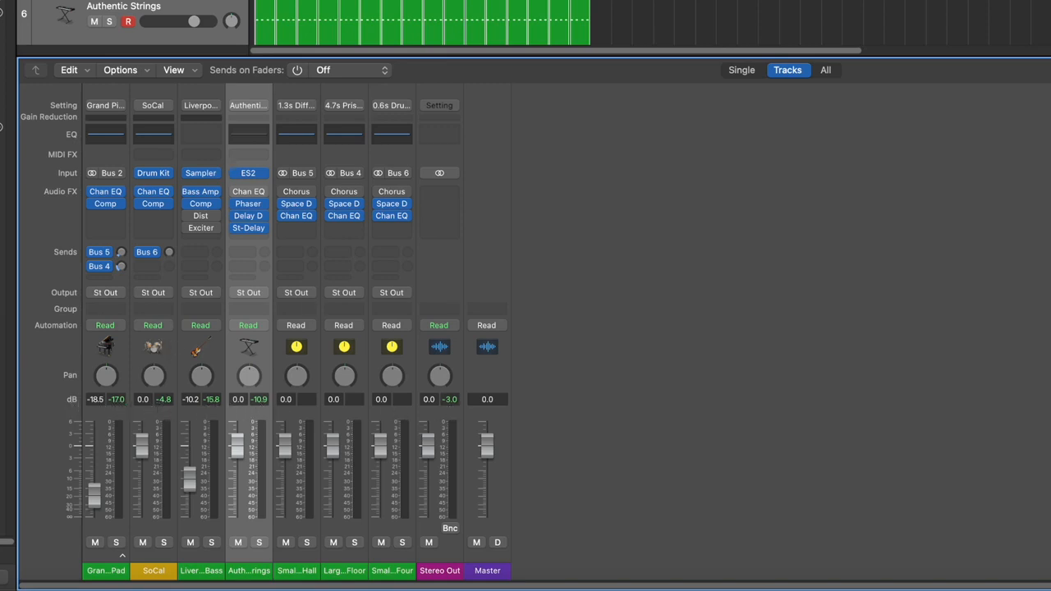
- During playback, set Grand Piano to -15.6 dB, SoCal to -2.0 dB, and Bass and Strings near -13 dB
key(space)
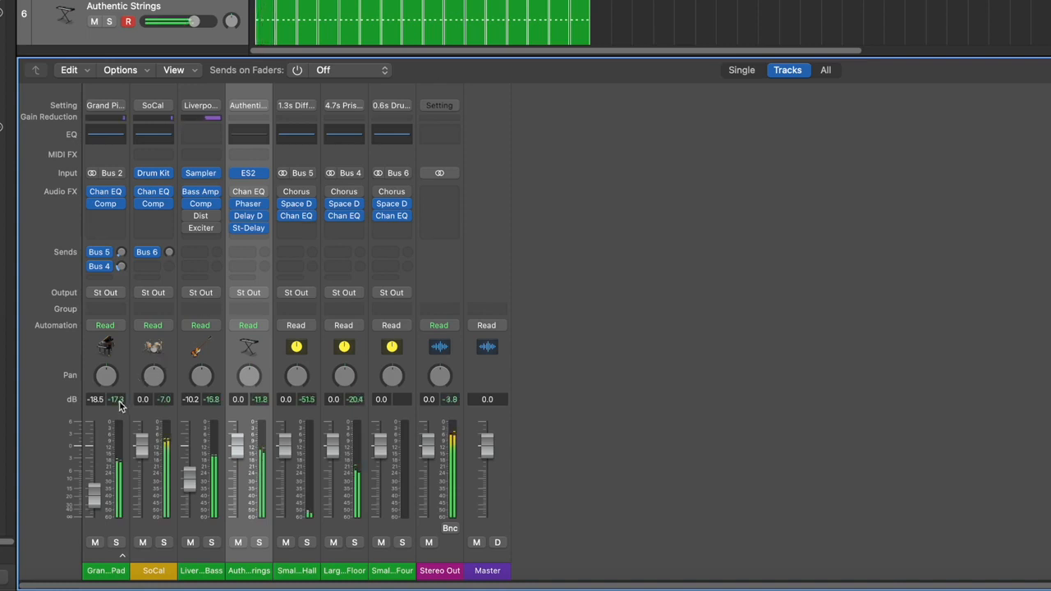
drag(141, 446, 144, 471)
drag(239, 457, 238, 500)
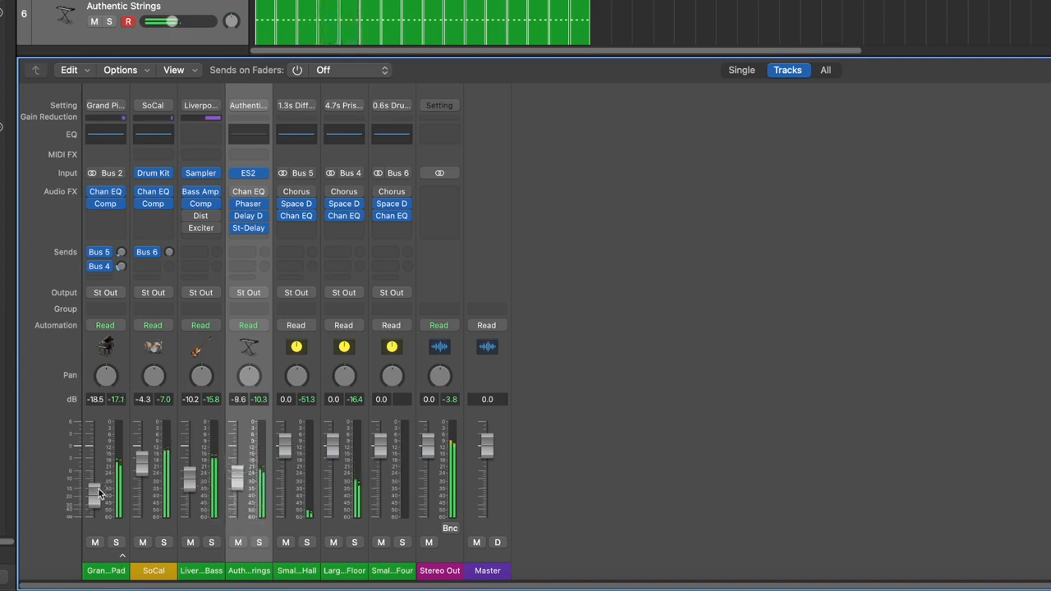
drag(97, 493, 95, 488)
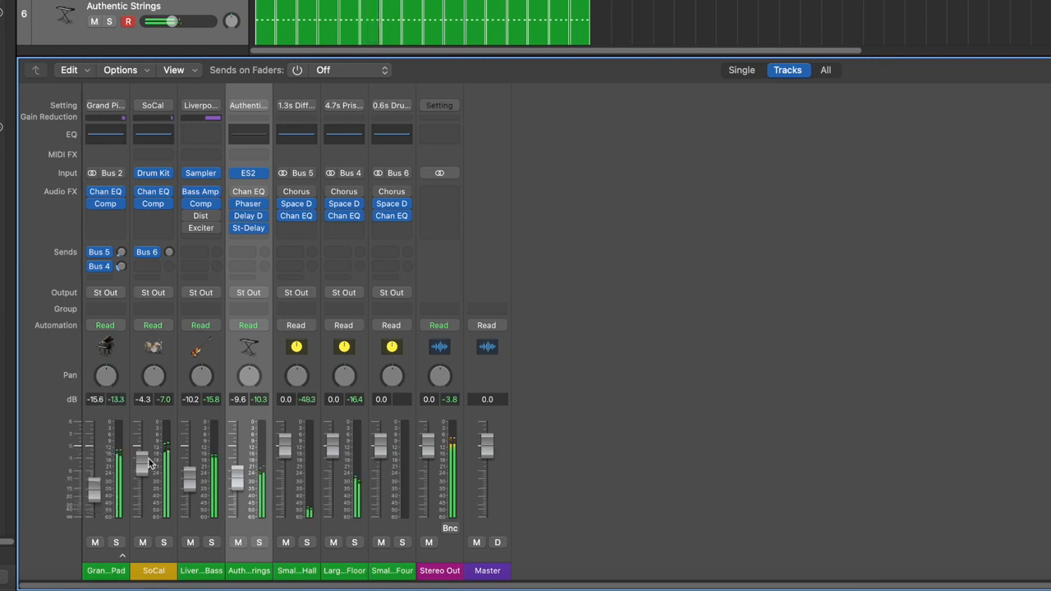
drag(149, 464, 150, 450)
drag(190, 483, 190, 487)
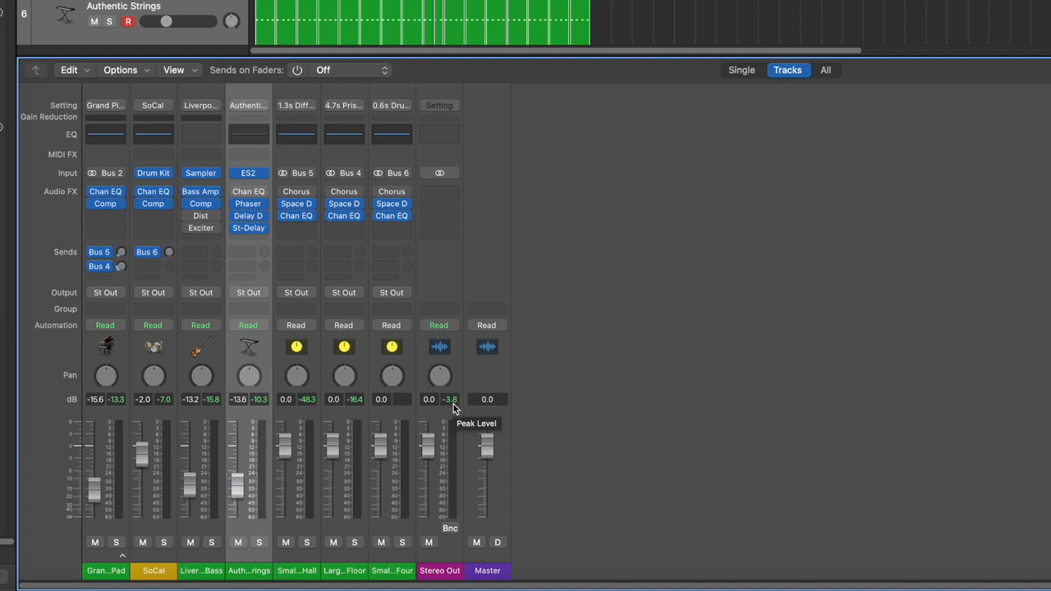
key(space)
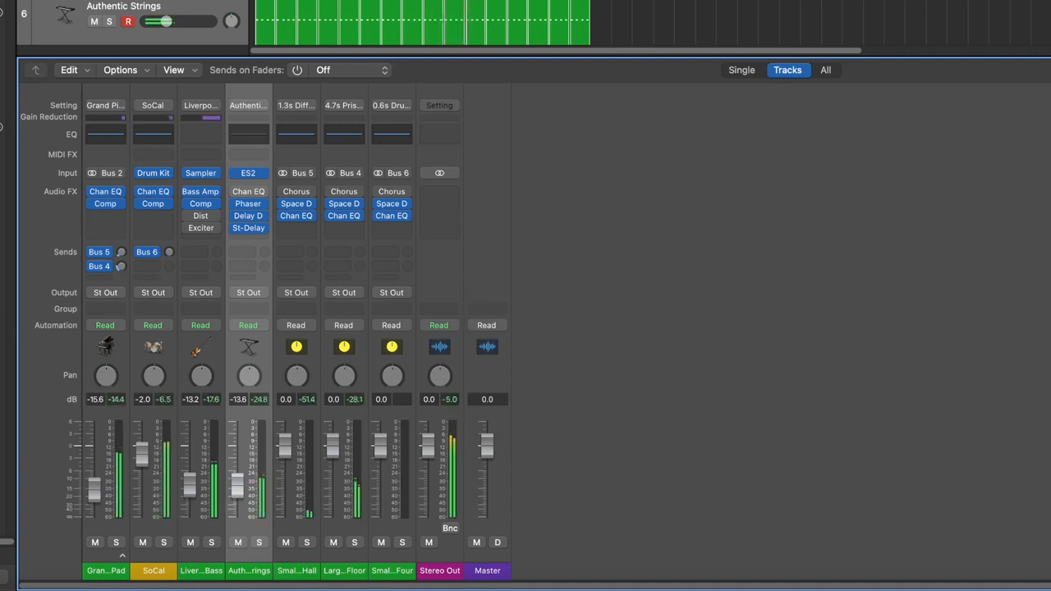
key(space)
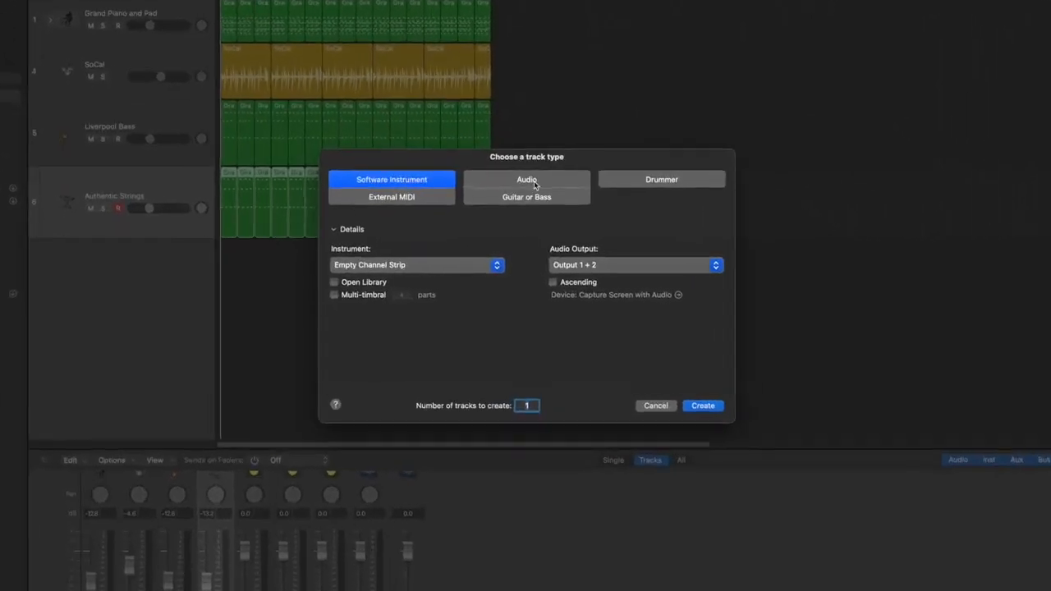
- Pick Audio as the new track type and set the input device to JLAB TALK GO MICROPHONE
click(523, 206)
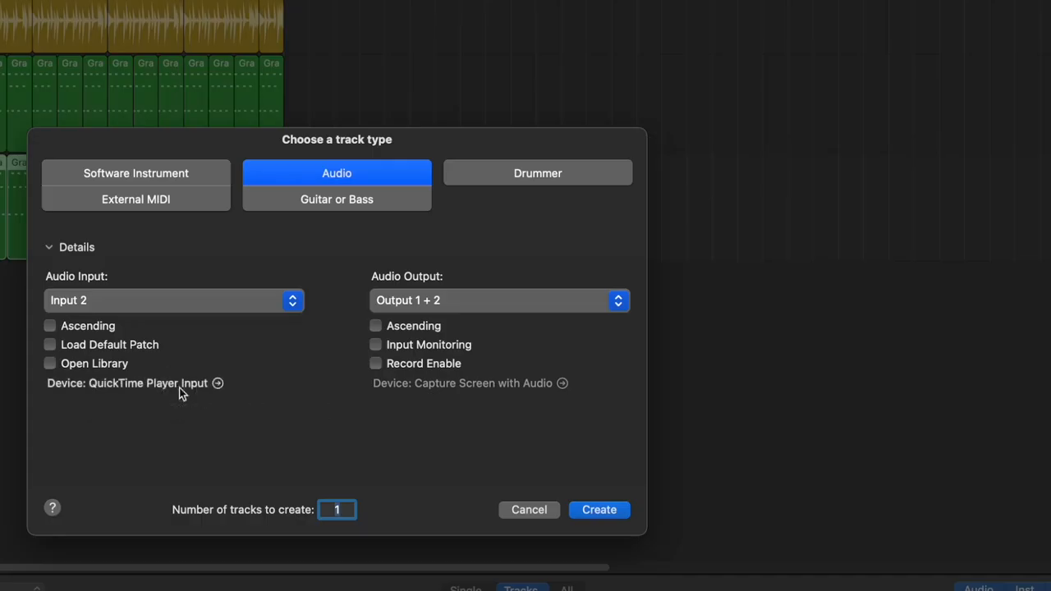
click(373, 348)
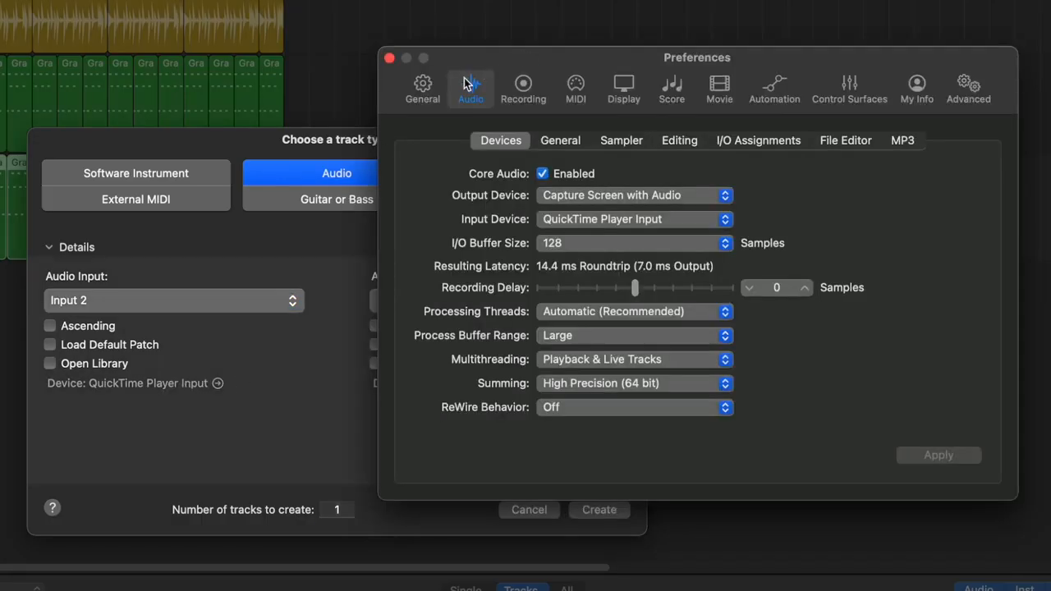
click(630, 201)
click(629, 200)
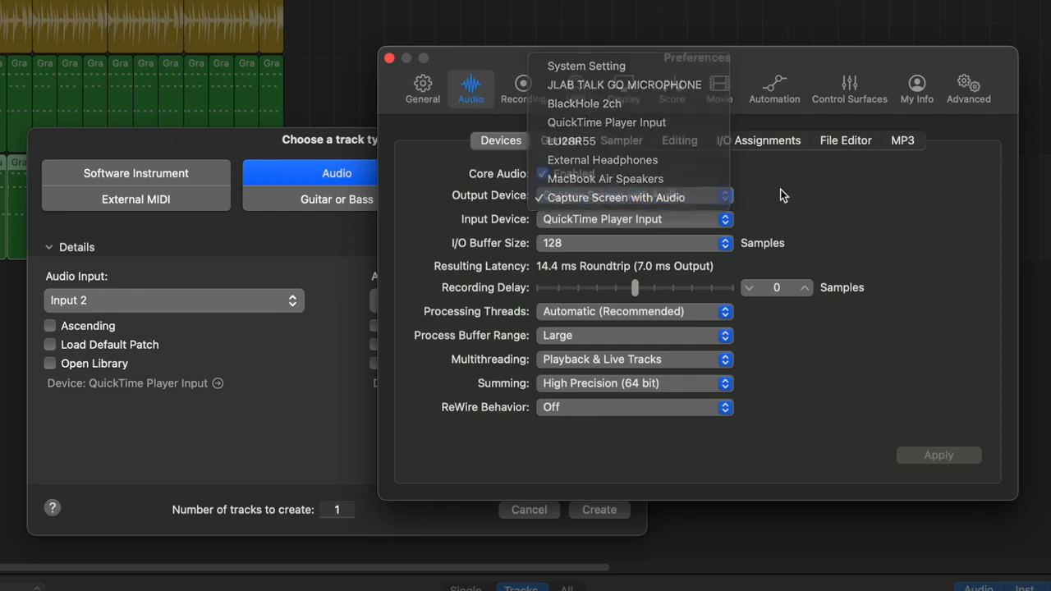
click(681, 220)
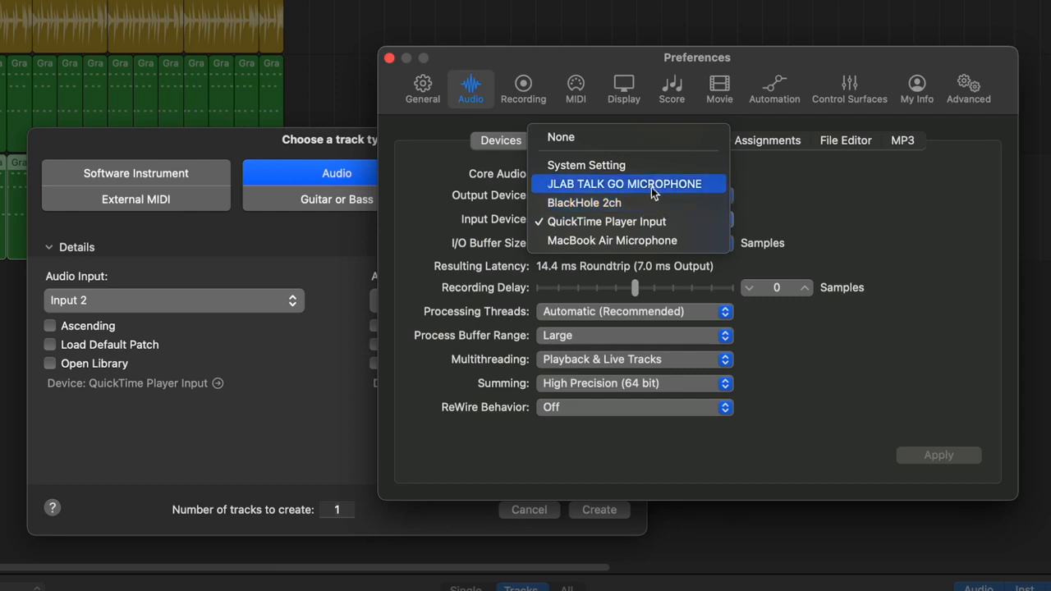
click(600, 185)
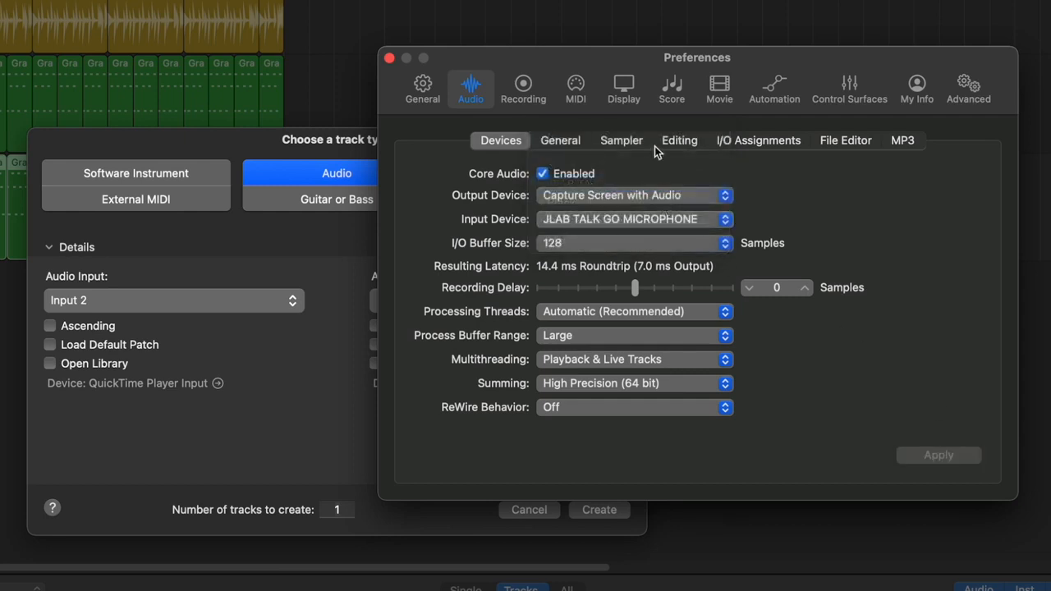
click(389, 59)
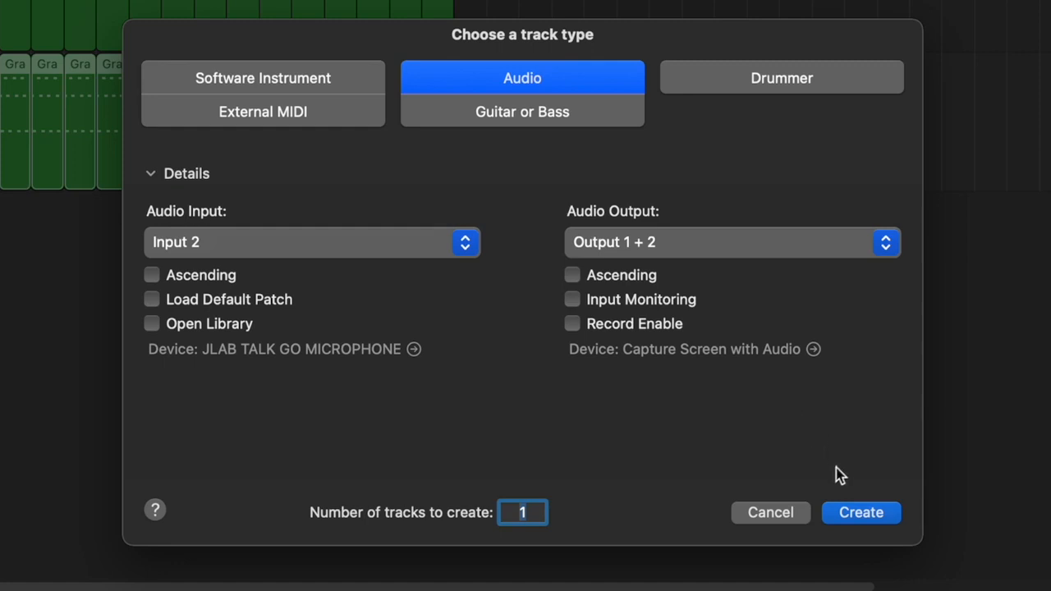
- Create the Audio 1 track below Authentic Strings and toggle its input monitoring
click(850, 511)
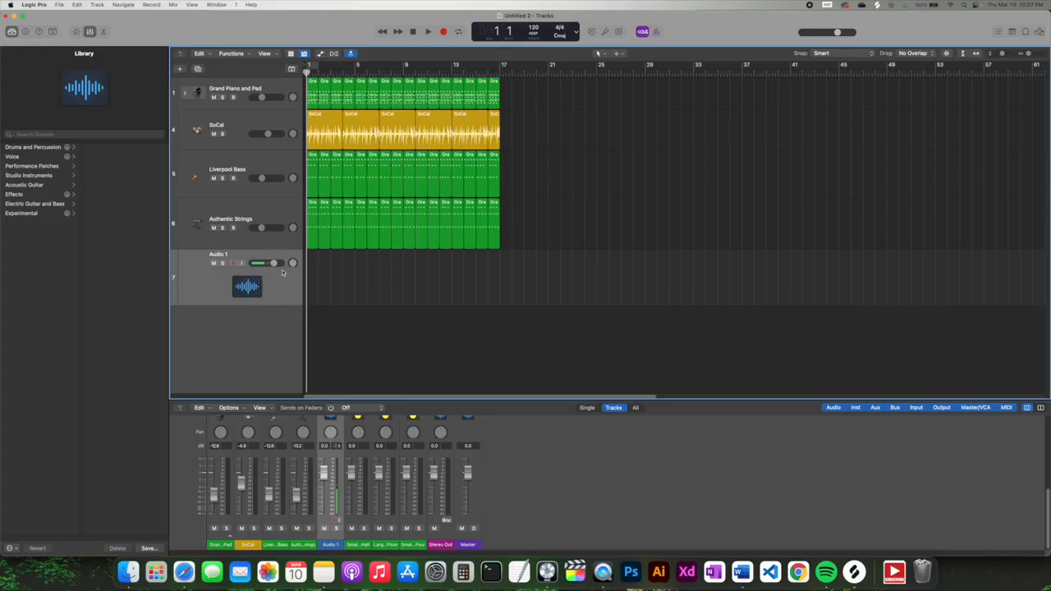
click(241, 263)
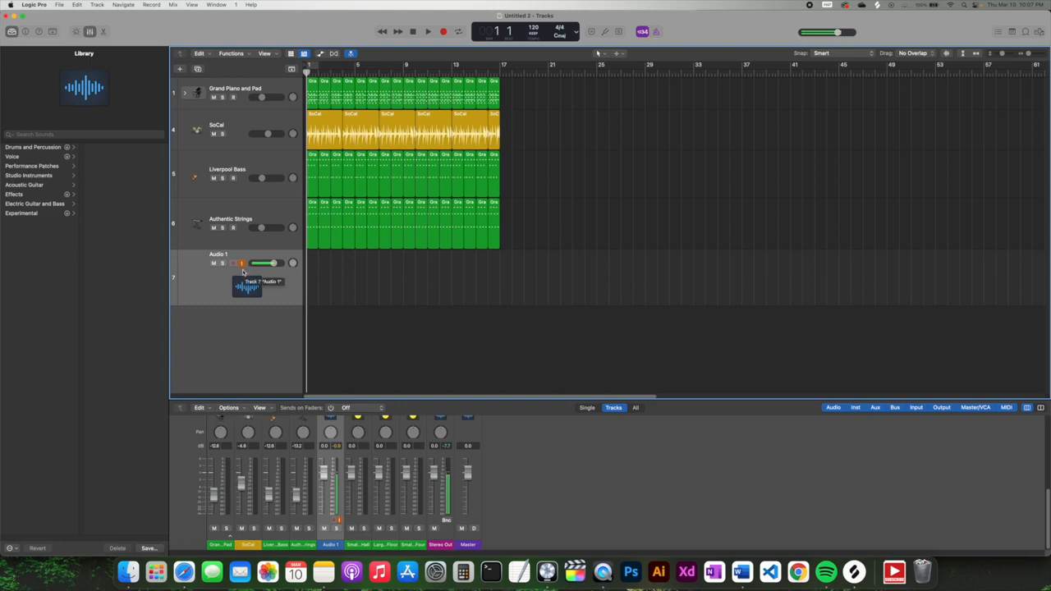
click(241, 265)
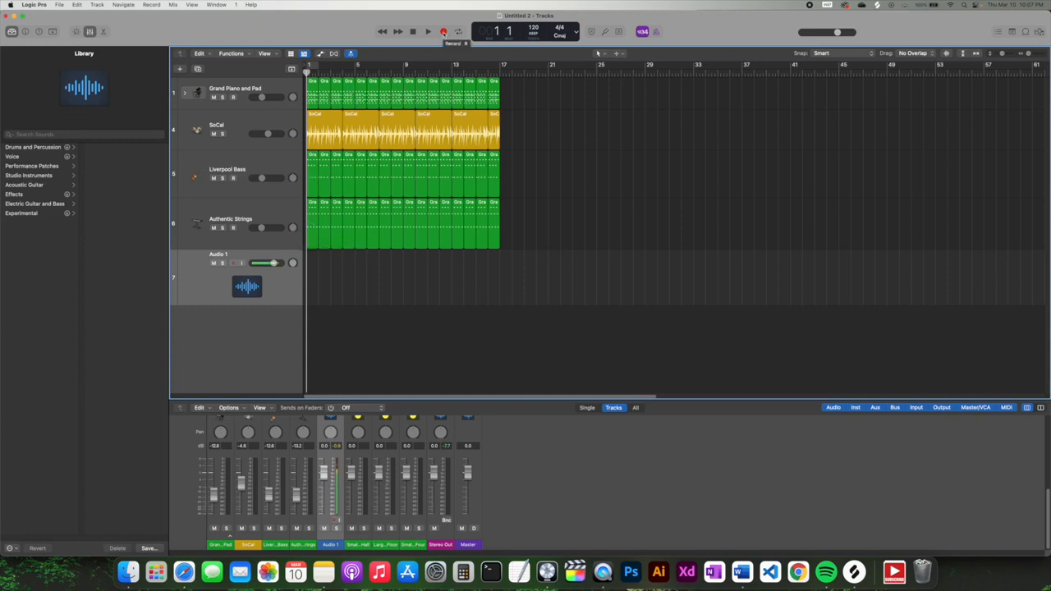
- Record a short vocal take onto Audio 1, lower its volume slightly, and return to the start
click(443, 31)
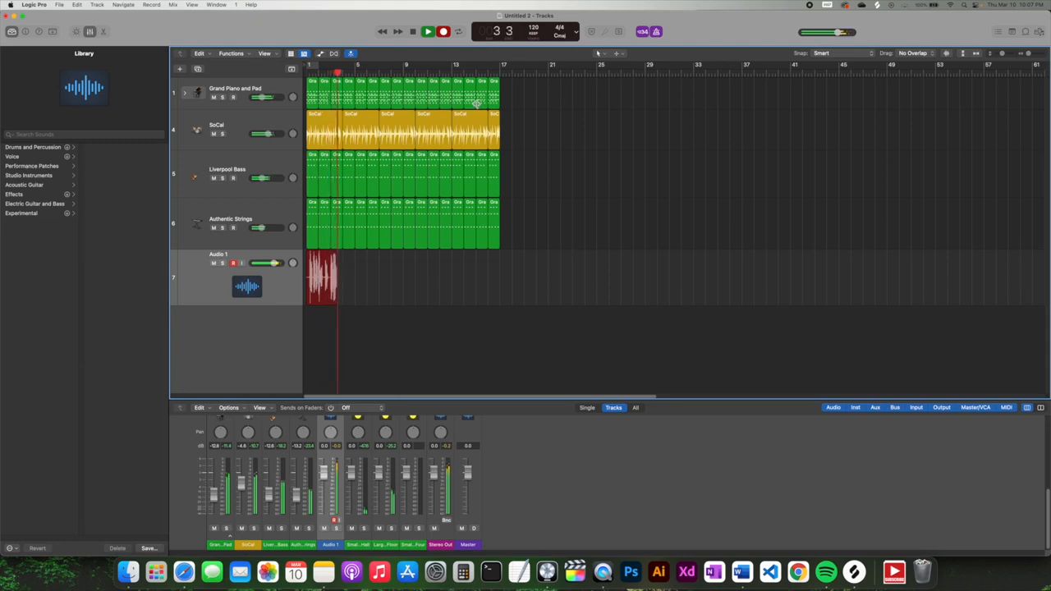
click(412, 32)
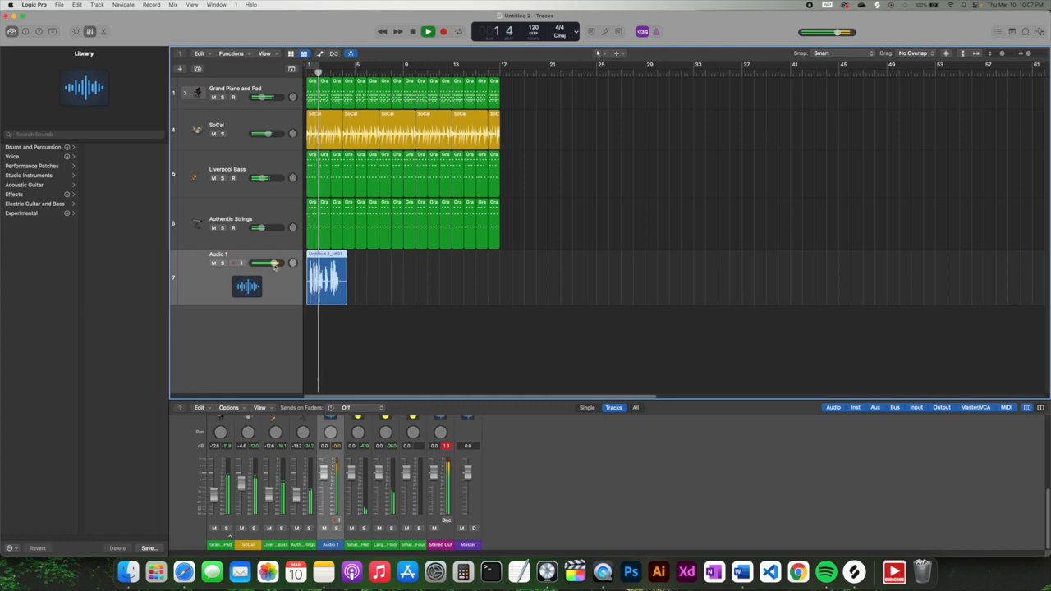
drag(274, 262, 248, 262)
key(space)
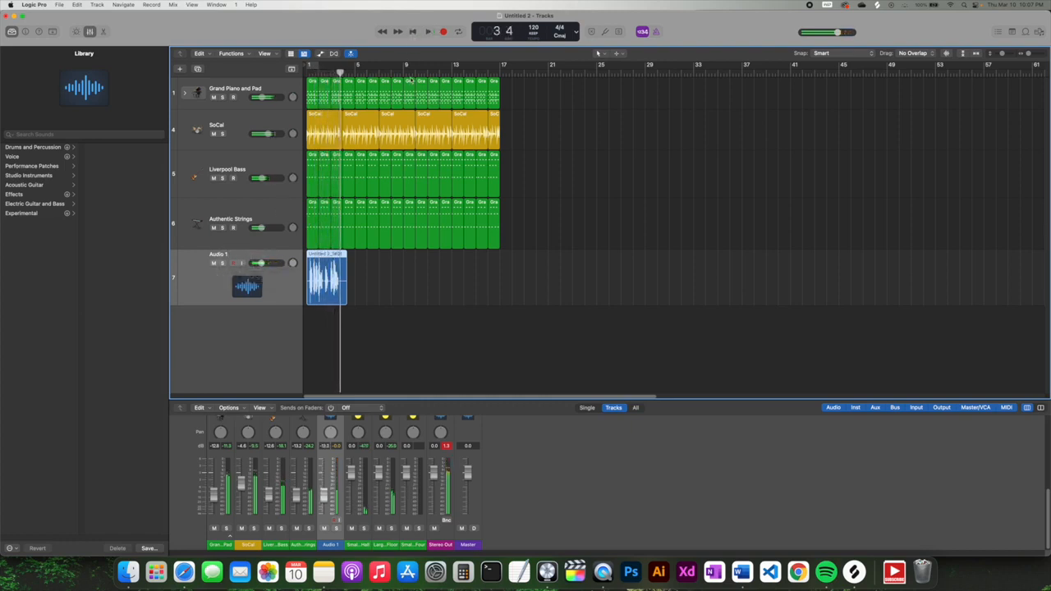
click(414, 32)
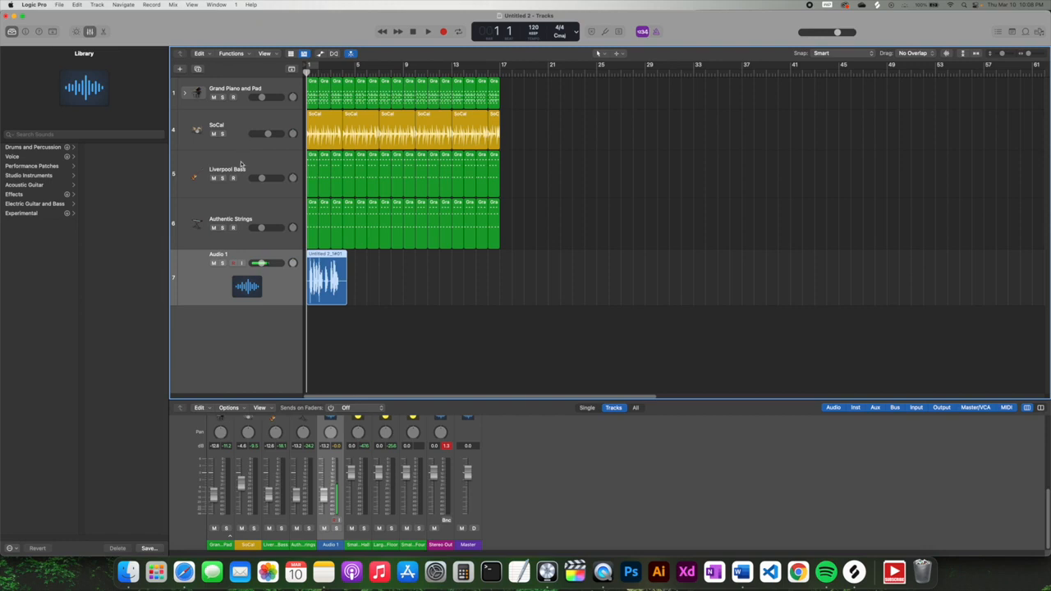
- Mute all five tracks one by one, then unmute them all
click(214, 98)
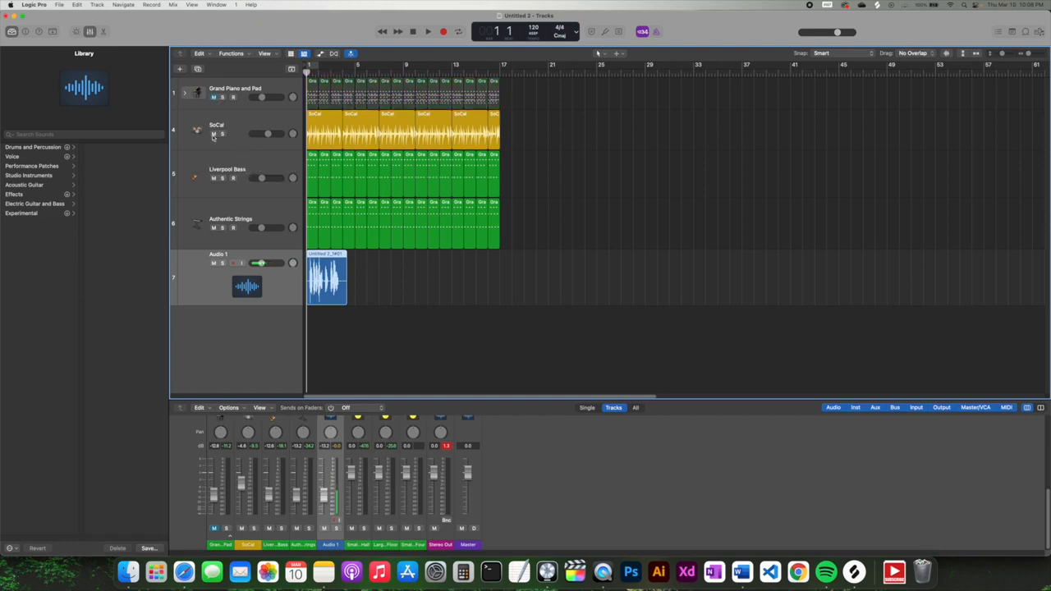
click(213, 134)
click(214, 179)
drag(214, 228, 213, 263)
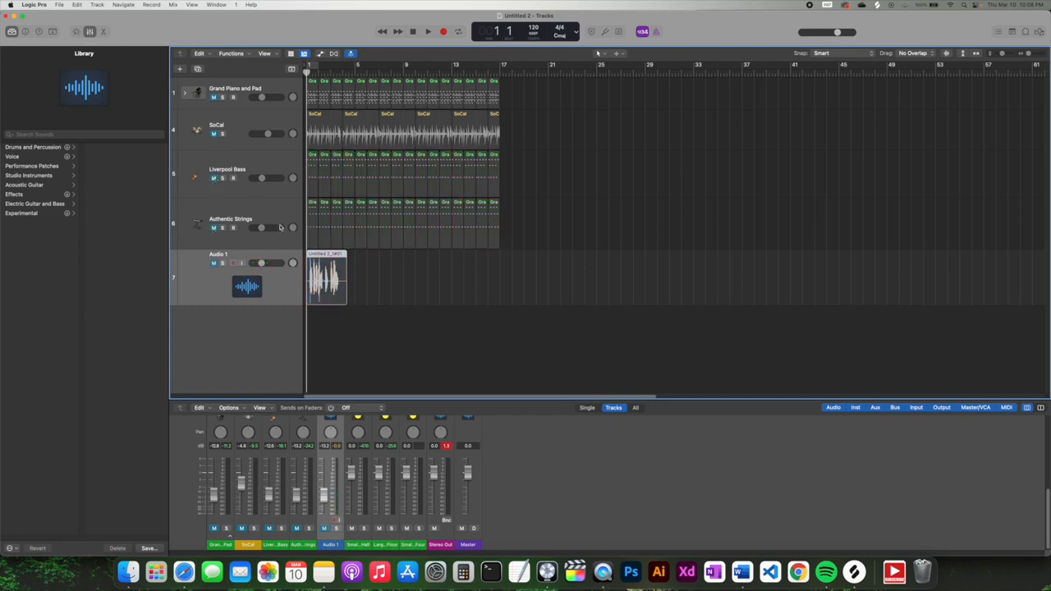
drag(213, 263, 213, 99)
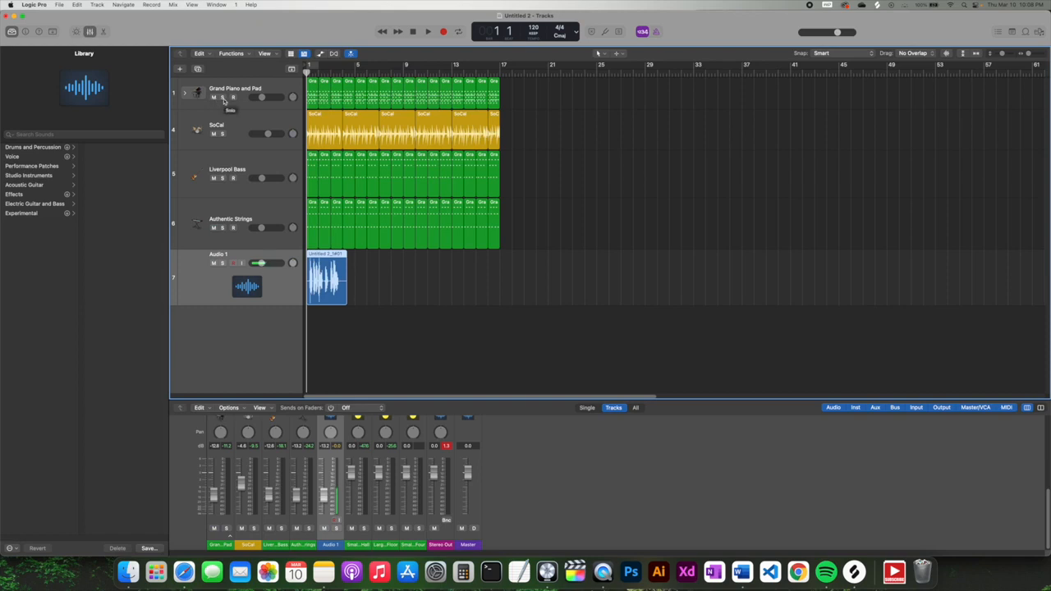
- Solo Grand Piano, SoCal, Liverpool Bass and Authentic Strings, then clear all solos
click(222, 98)
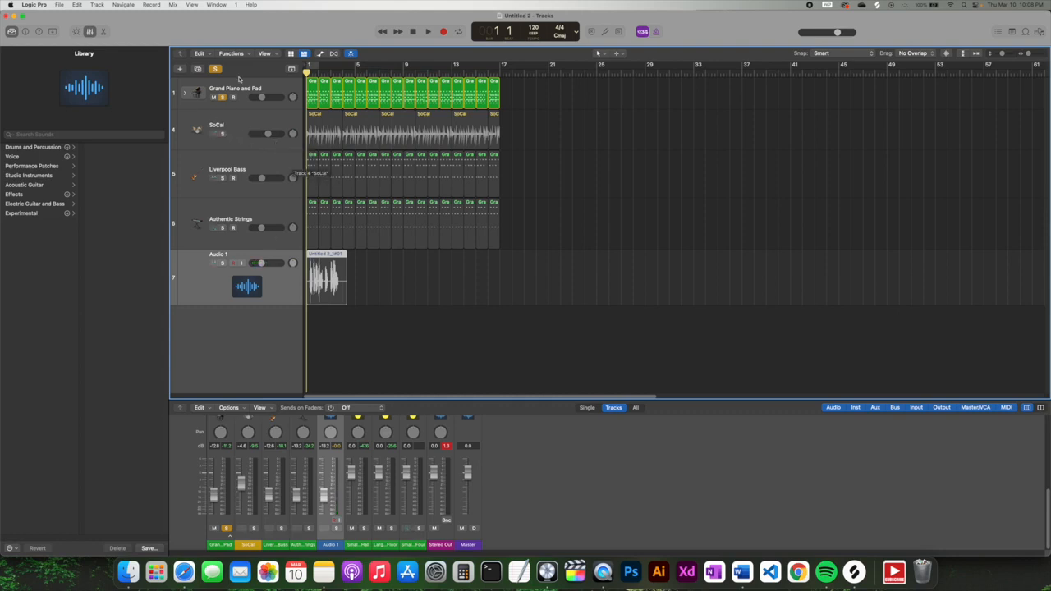
click(221, 134)
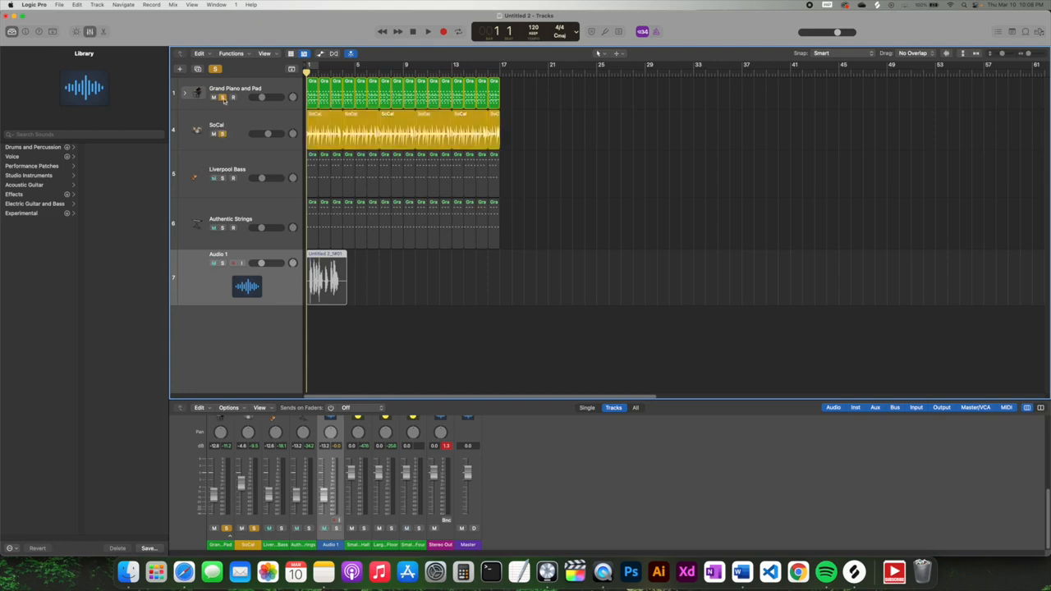
click(223, 178)
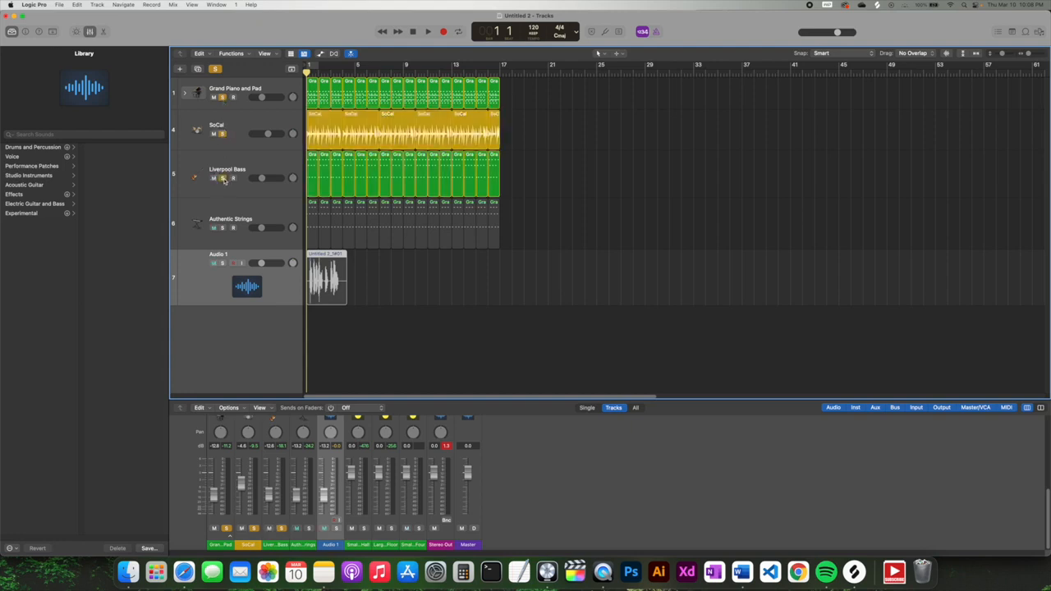
click(223, 228)
click(215, 68)
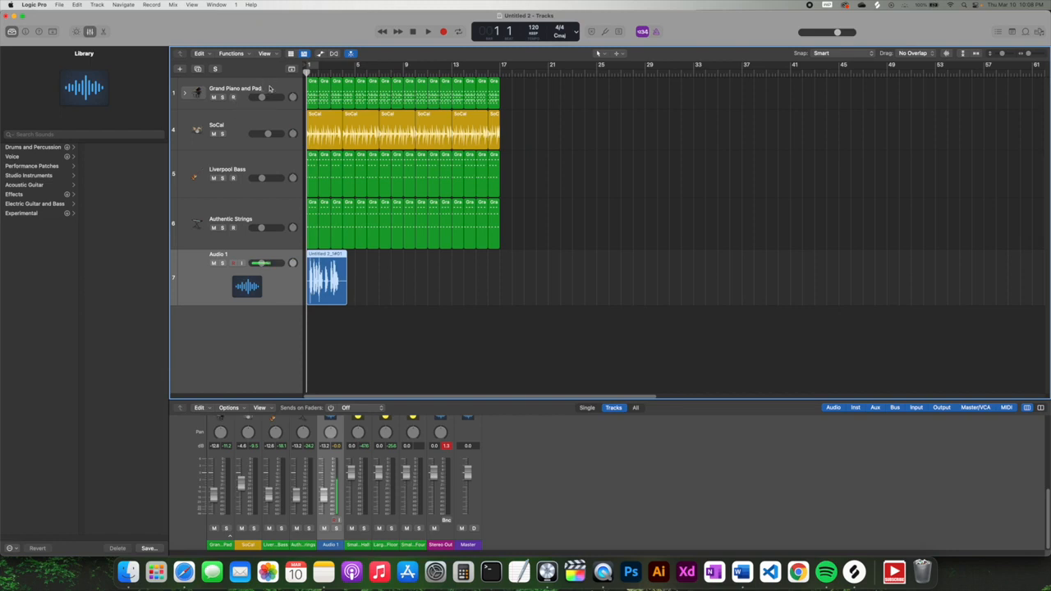
- Record-enable the Audio 1 track instead of Grand Piano and Pad
click(271, 89)
click(234, 98)
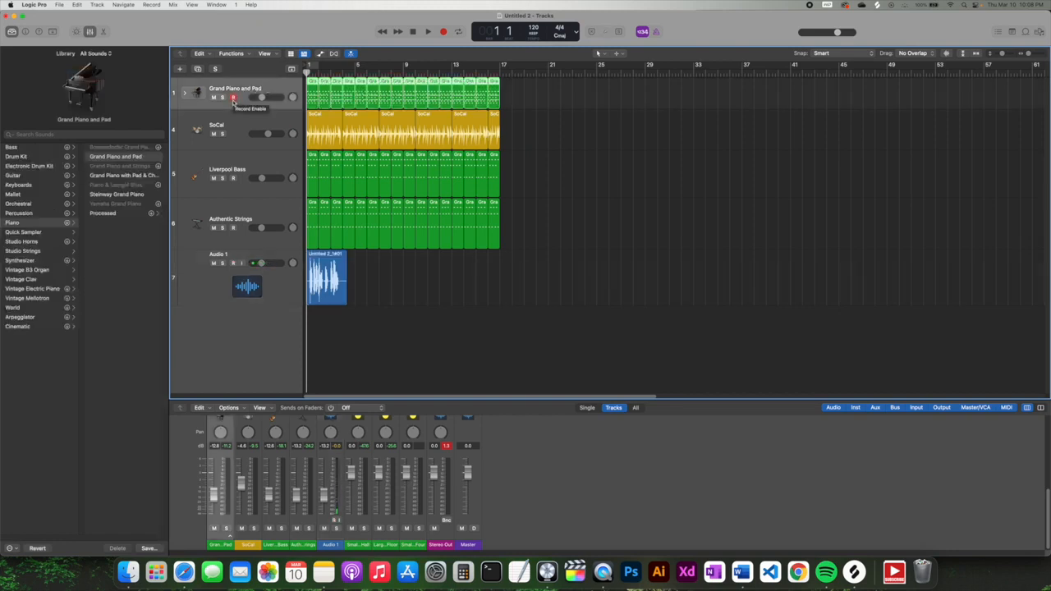
click(238, 259)
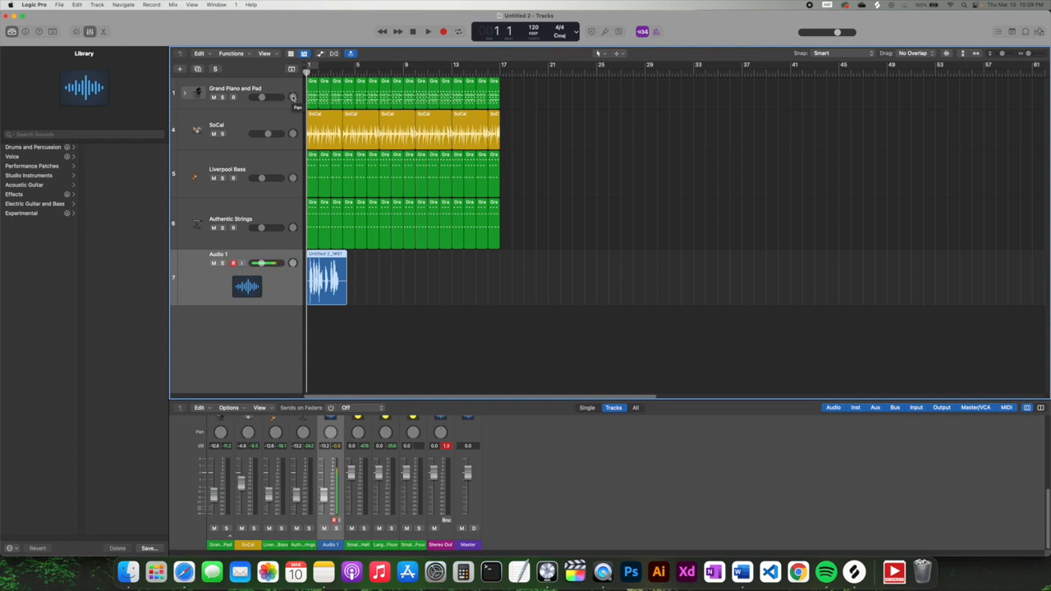
- Pan Grand Piano and Pad left, spread the remaining tracks, and play from bar 1
drag(292, 97, 277, 142)
drag(293, 263, 292, 310)
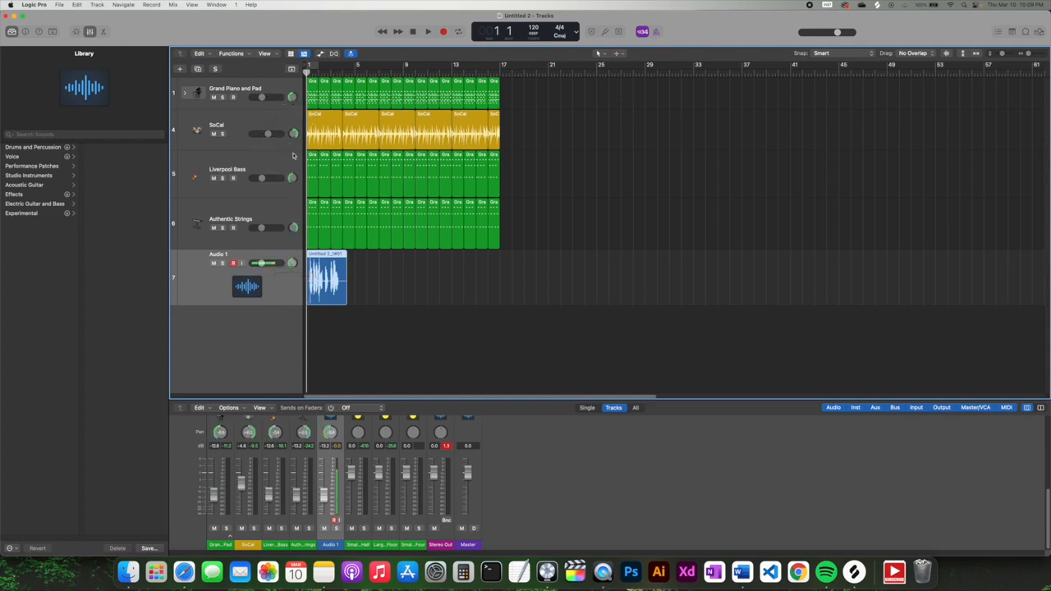
click(428, 31)
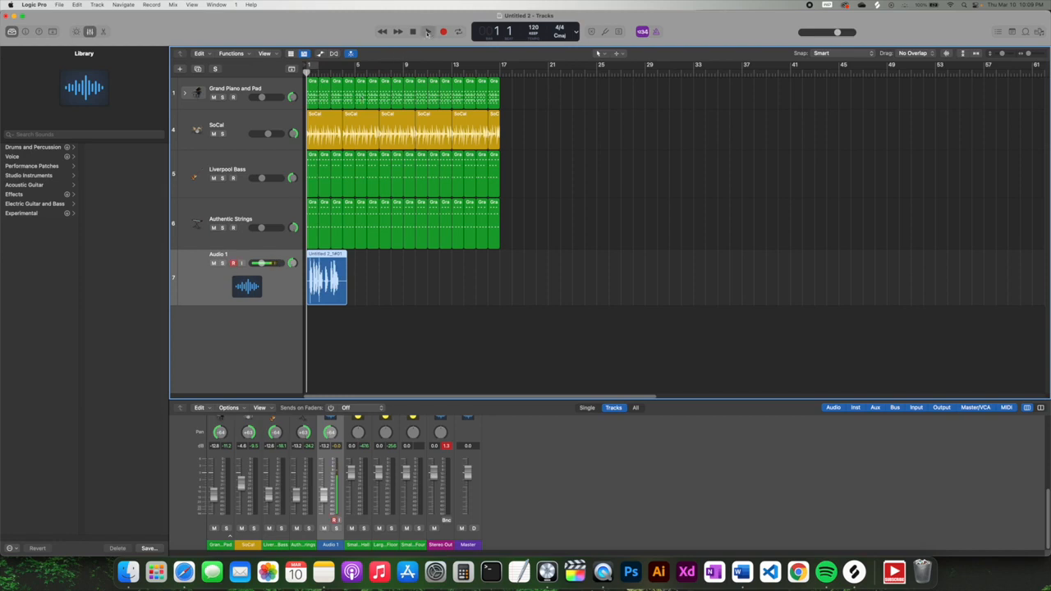
- Solo piano/pad, SoCal, Liverpool Bass and Authentic Strings in turn, clear solos, and stop playback
click(222, 97)
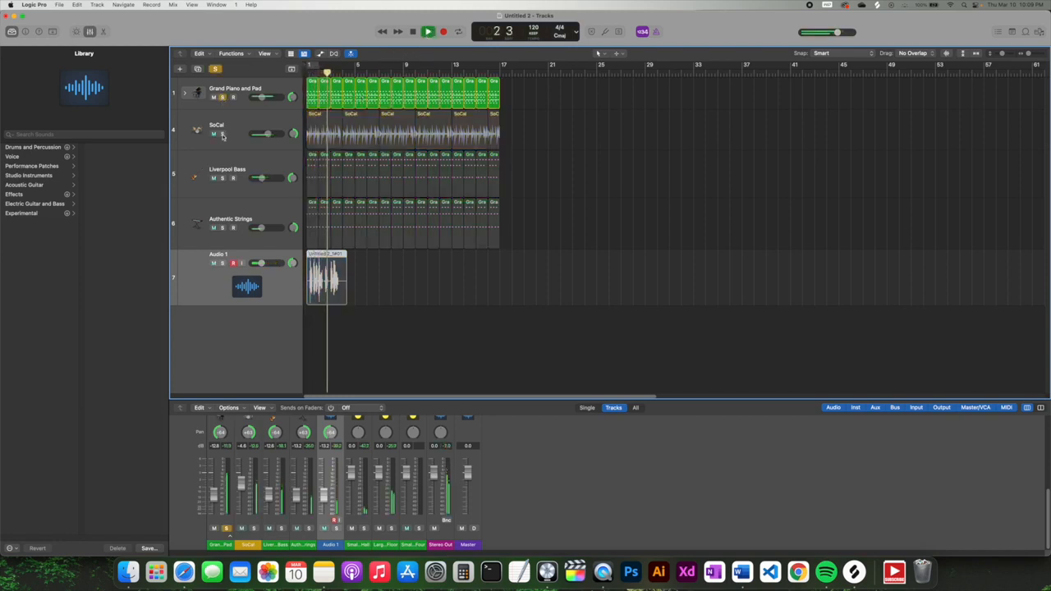
click(222, 134)
click(222, 178)
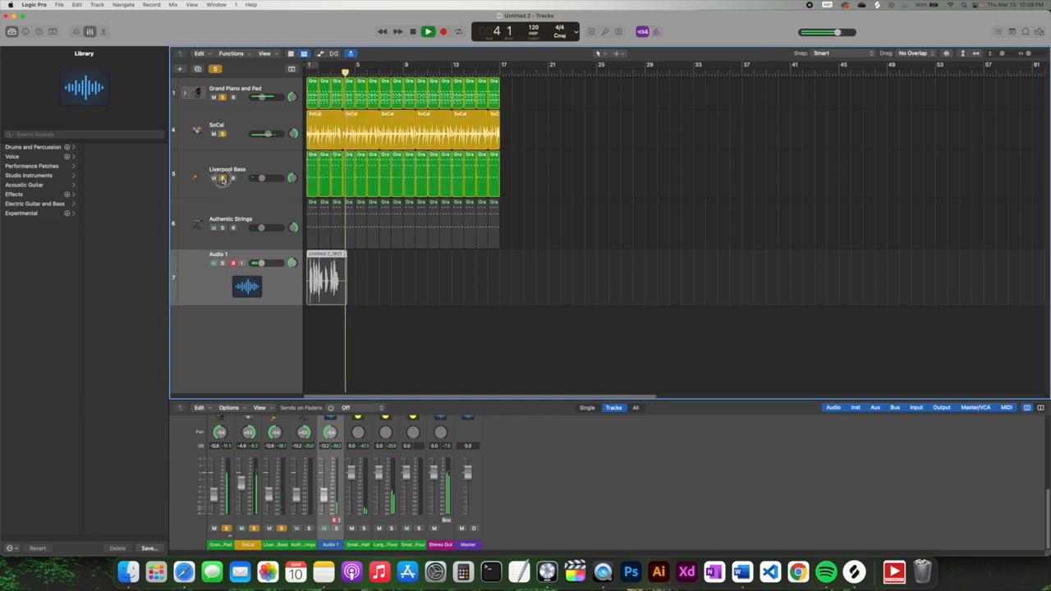
click(222, 228)
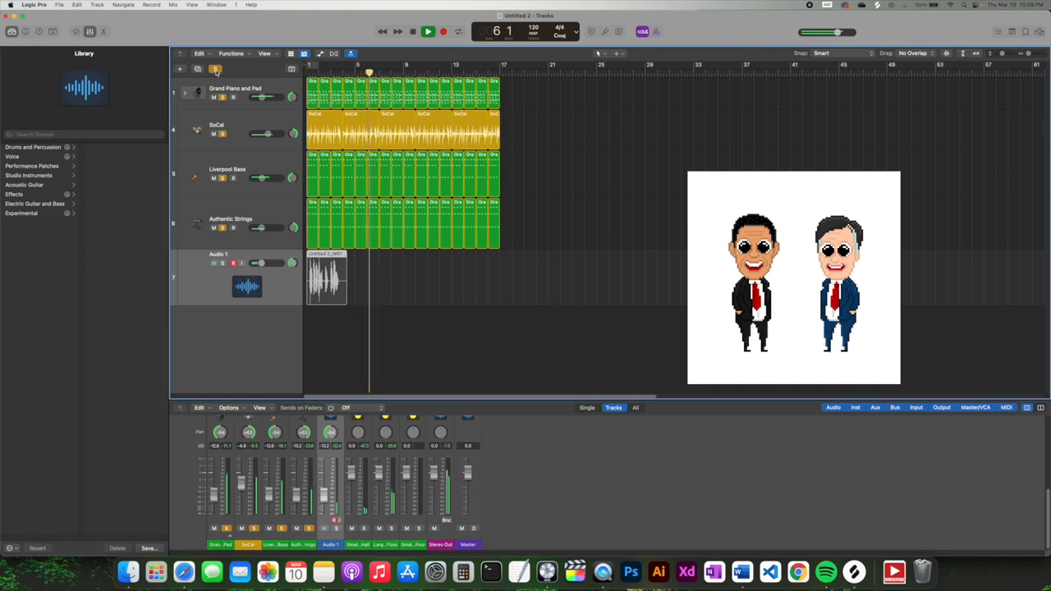
click(216, 68)
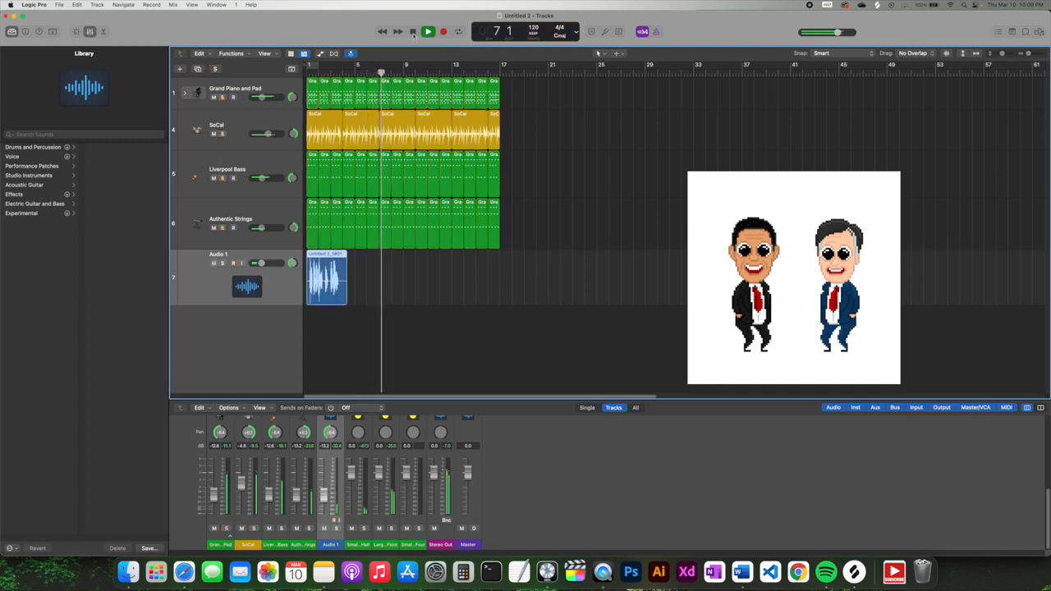
key(space)
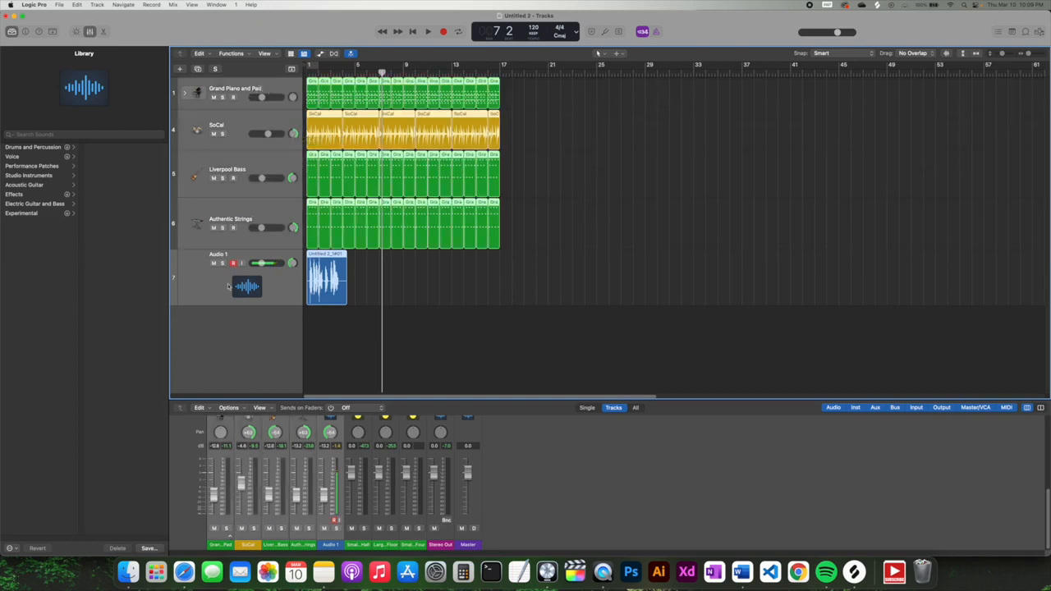
click(292, 133)
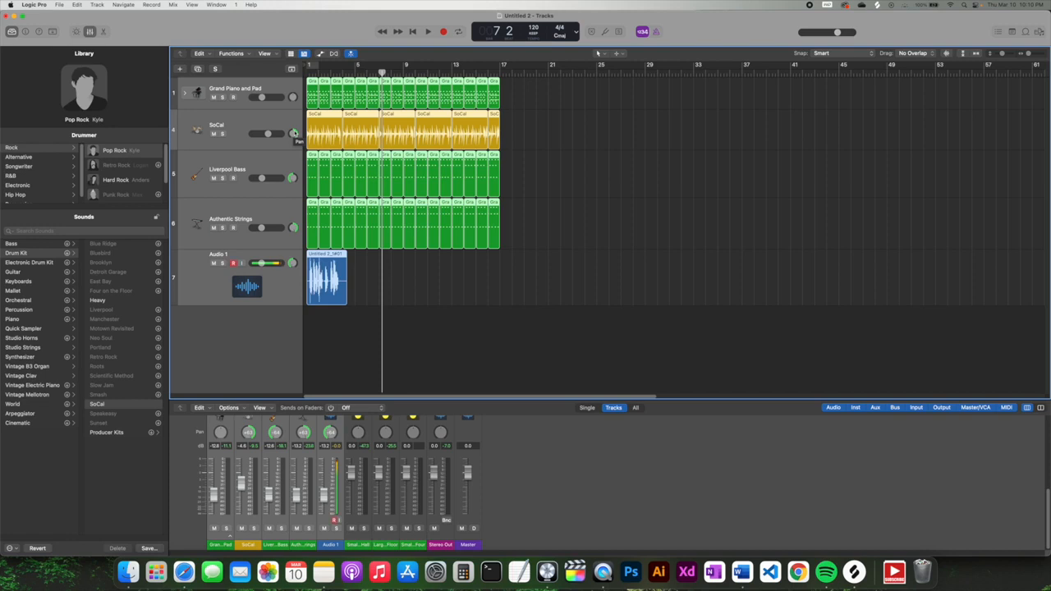
- Rework the SoCal drum pan, ending at +27, with the mixer showing full channel strips
drag(294, 133, 272, 154)
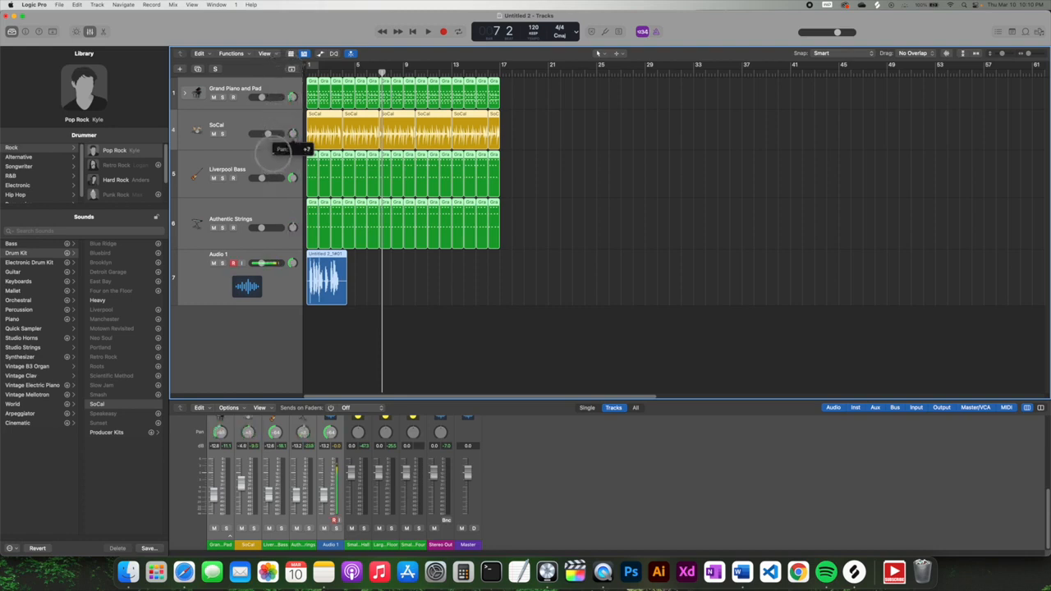
click(244, 124)
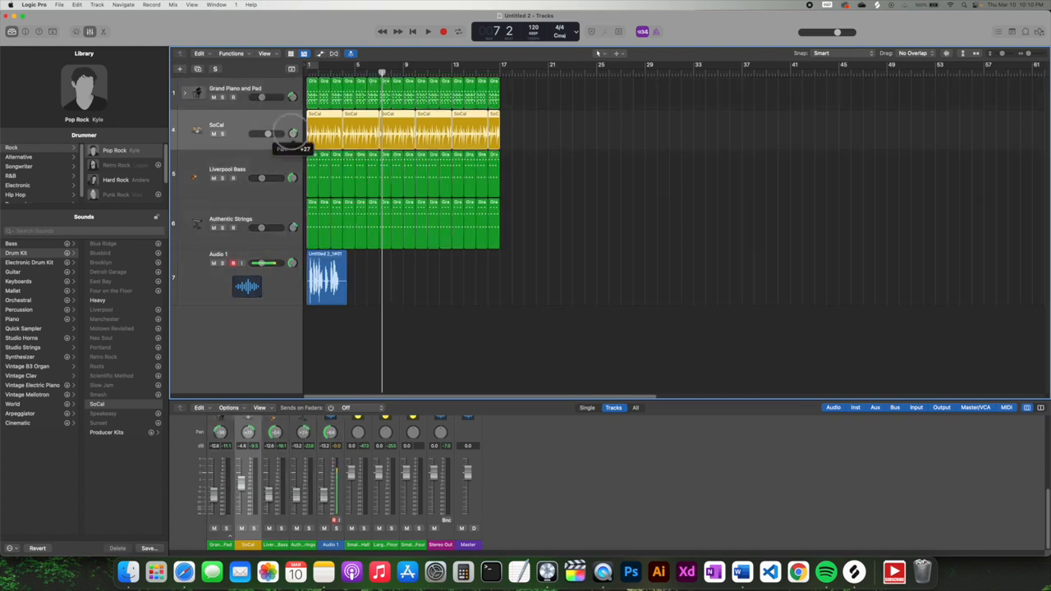
alt+click(292, 133)
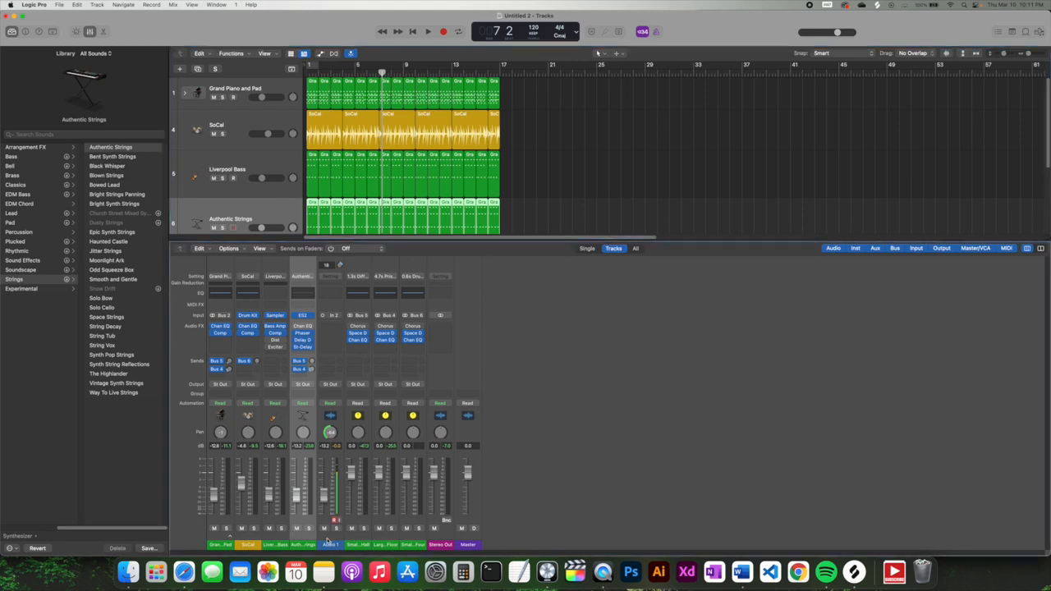
- Select the Audio 1 vocal track and list the Library's Voice patches
click(327, 543)
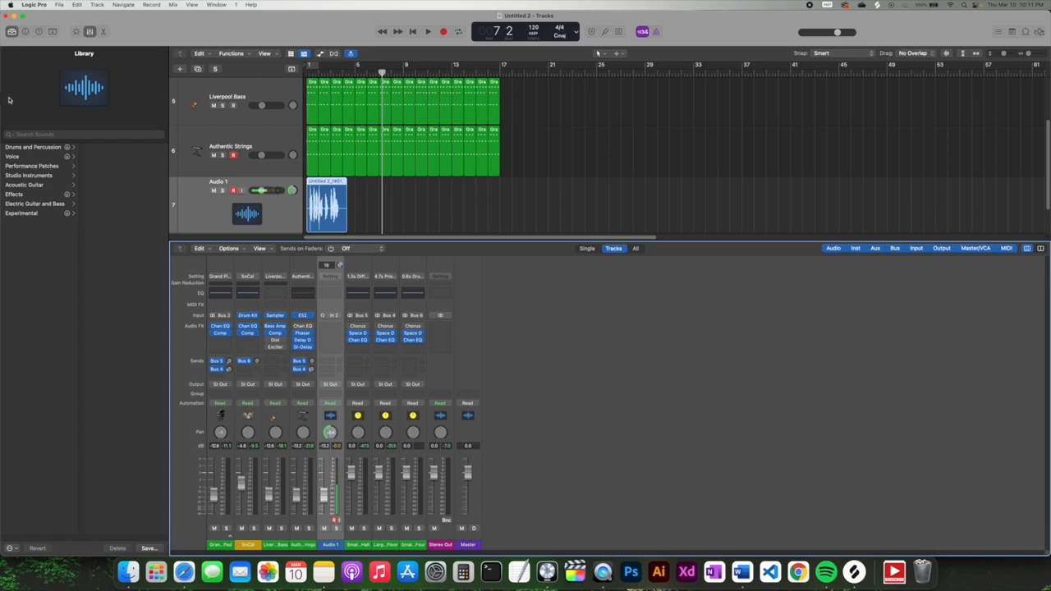
click(11, 156)
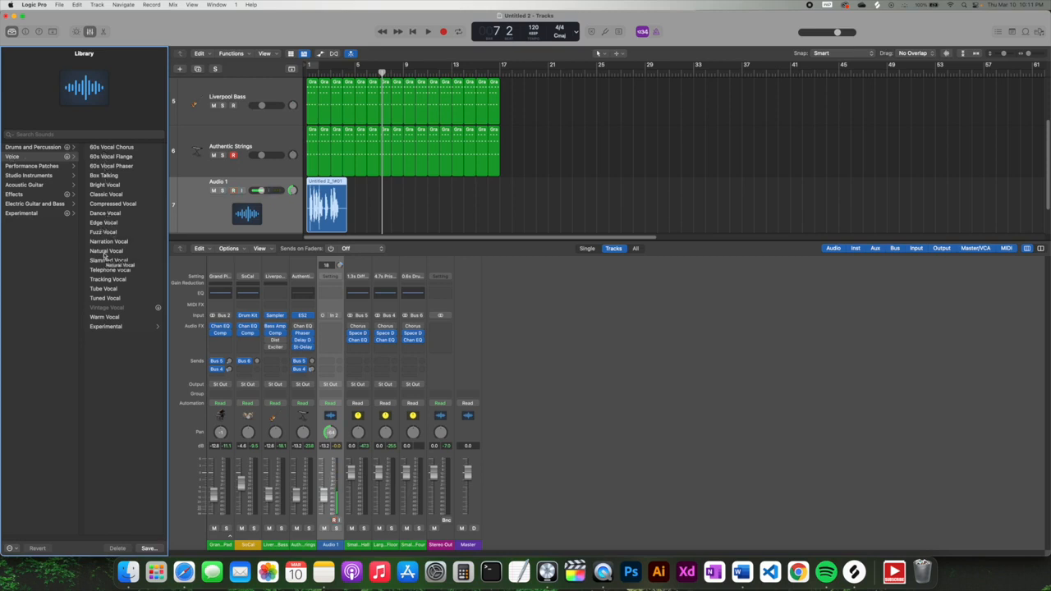
- Audition the Experimental Megaphone Vocal patch on Audio 1 from bar 1, then undo it
click(98, 327)
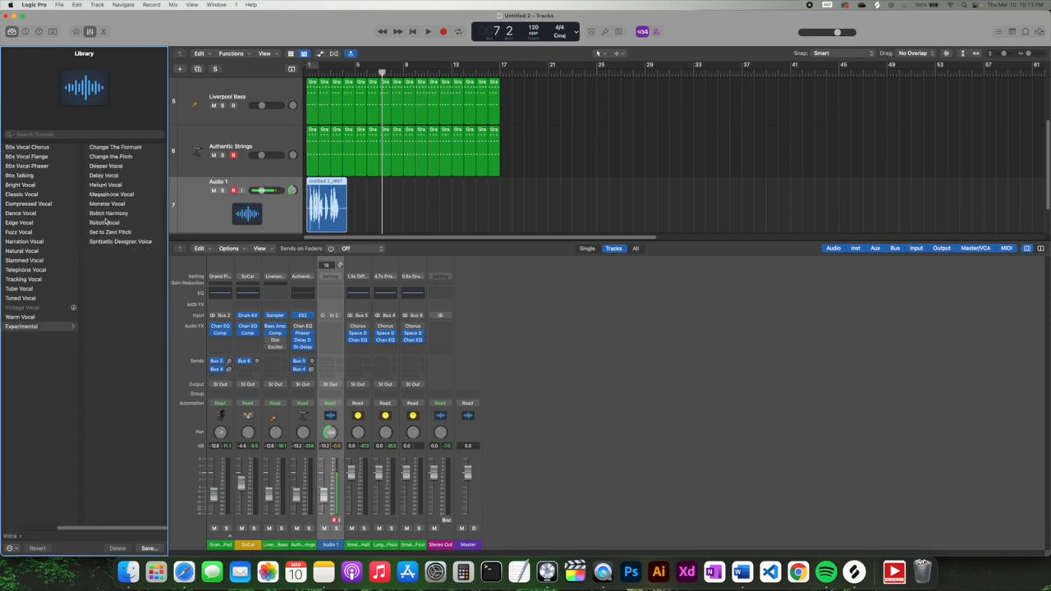
click(108, 194)
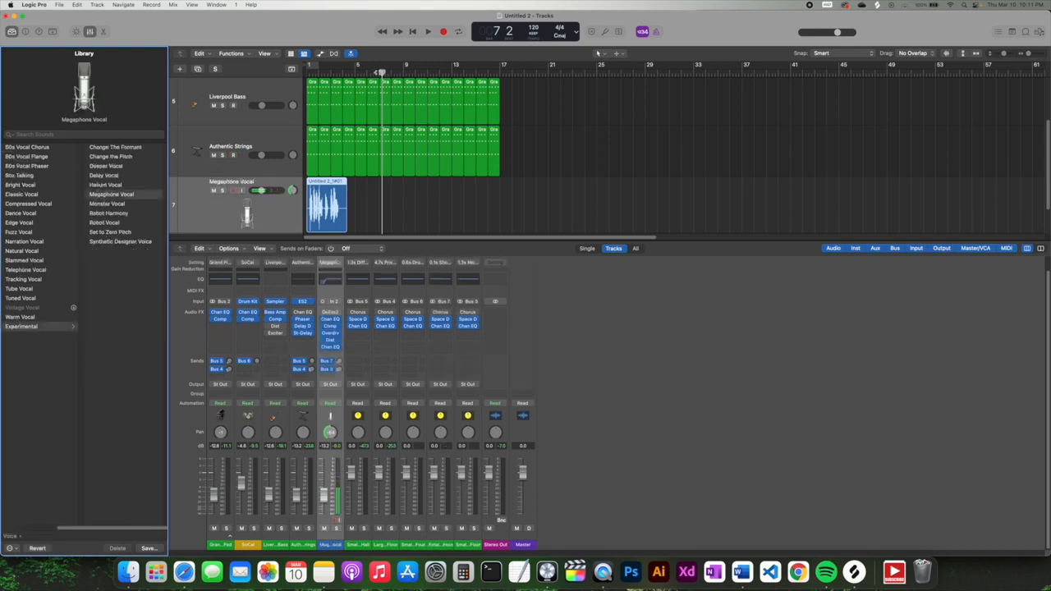
drag(380, 73, 307, 73)
key(space)
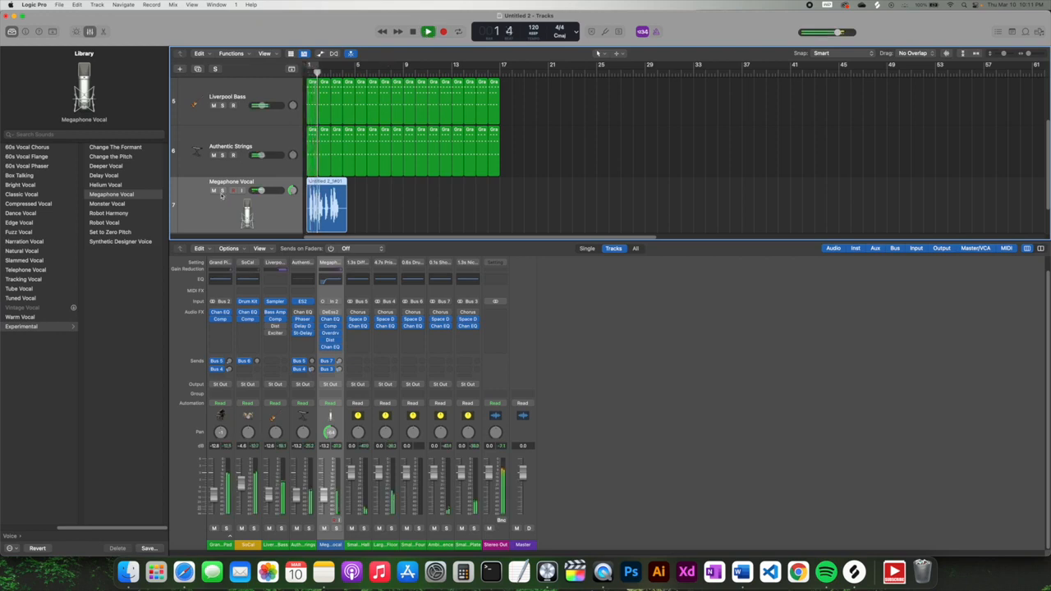
click(413, 32)
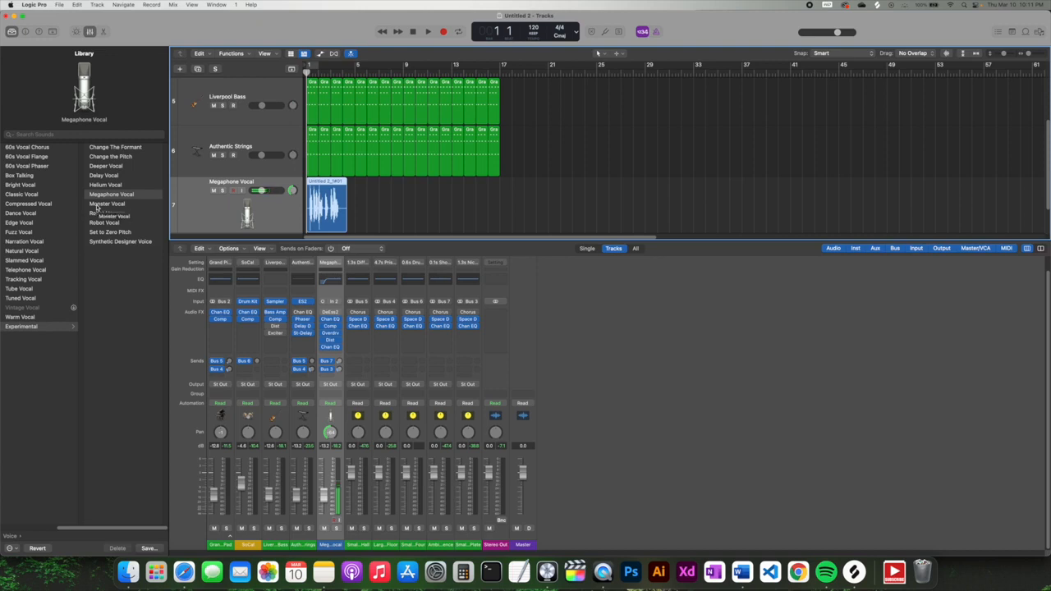
key(super+z)
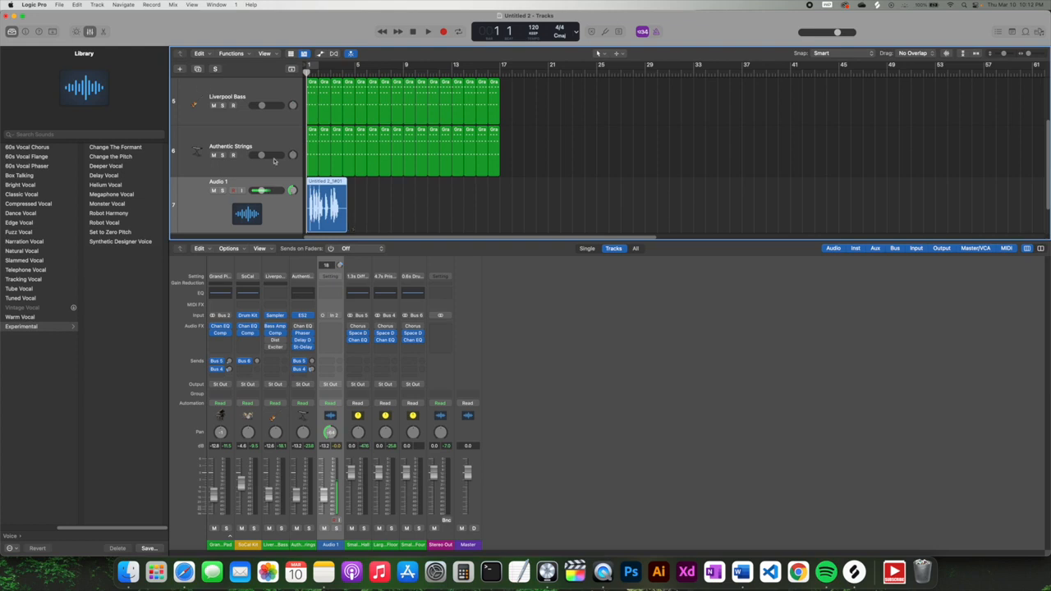
- Choose Edit > Undo Recording to remove the recorded vocal region
click(77, 4)
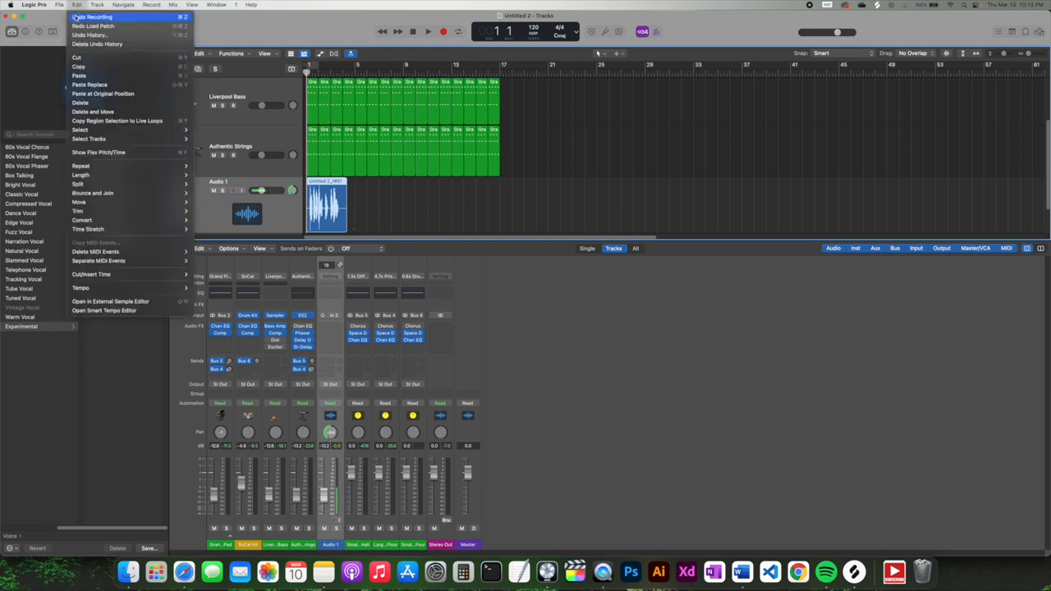
click(100, 17)
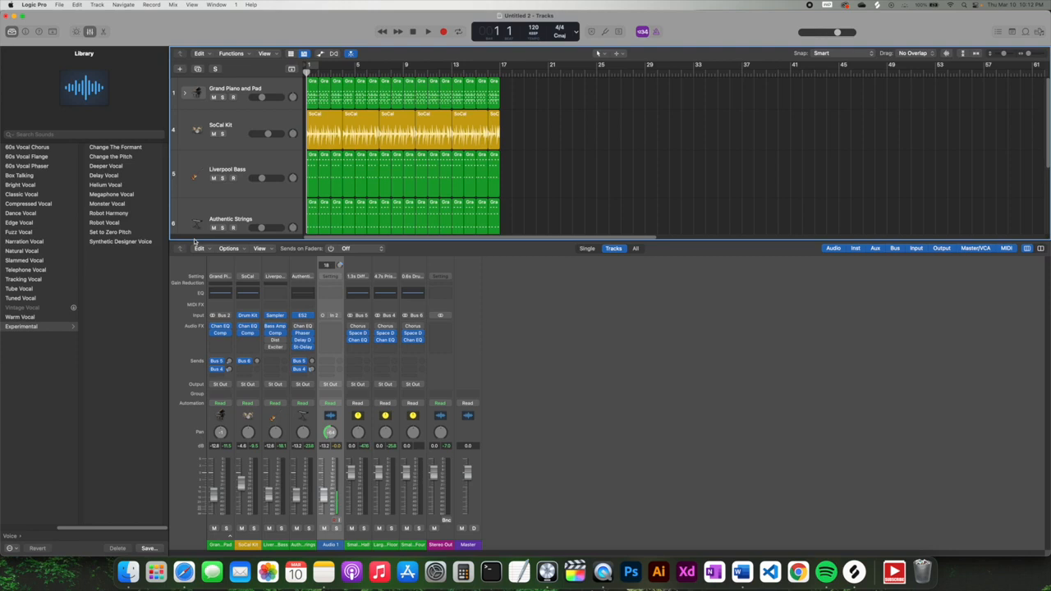